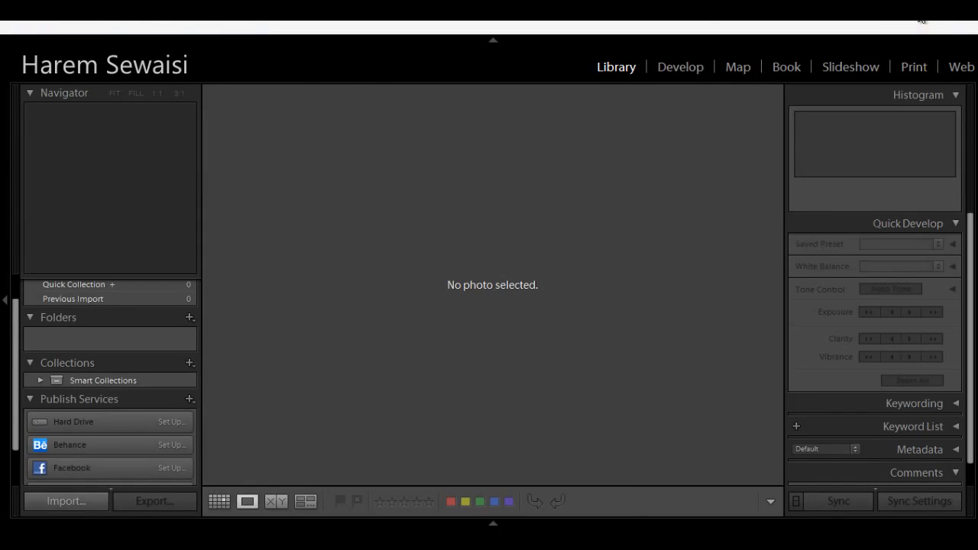
View the edited desktop photo canon_eos_5d_mark_iii_10 (2) in the photo viewer, compare it with the unedited version, and return to Lightroom.
{"action": "left_click", "coordinate": [922, 22]}
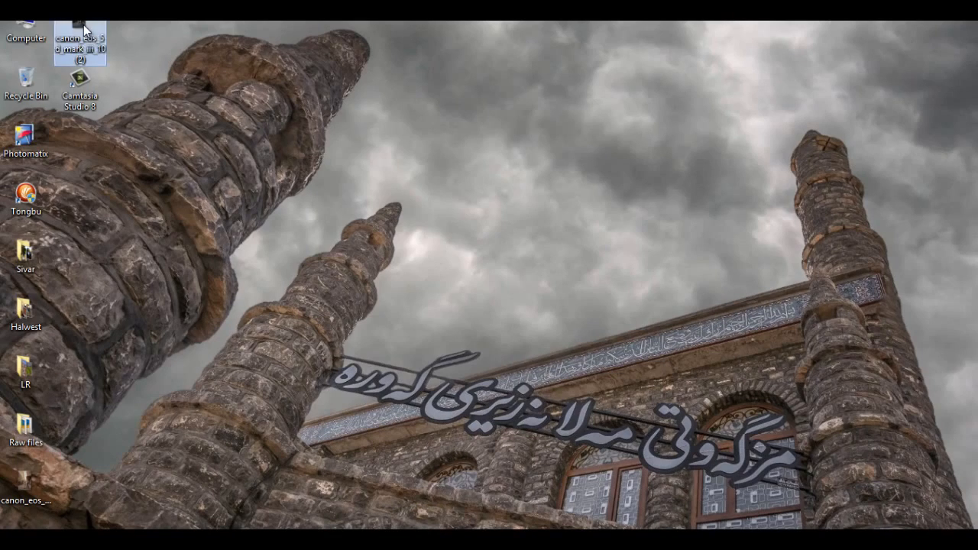
{"action": "double_click", "coordinate": [80, 34]}
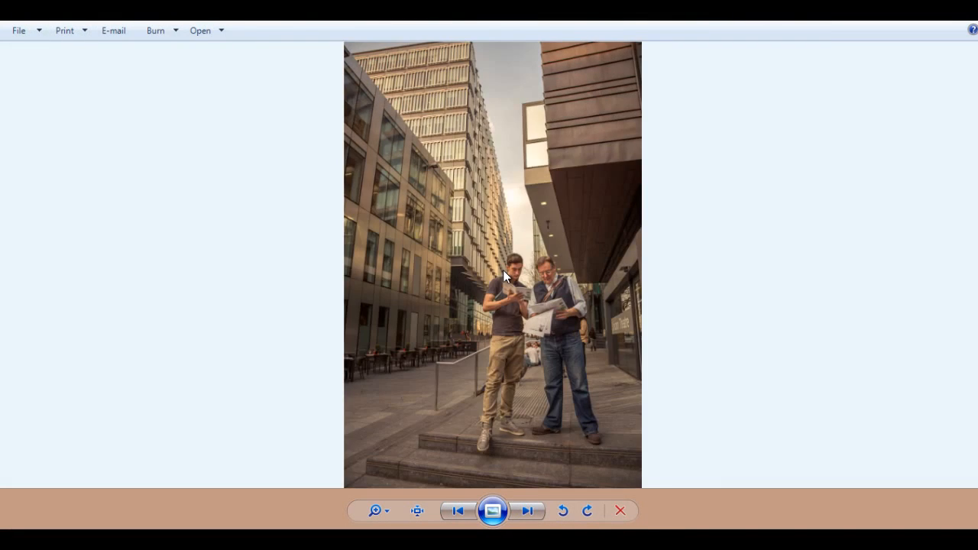
{"action": "key", "text": "Left"}
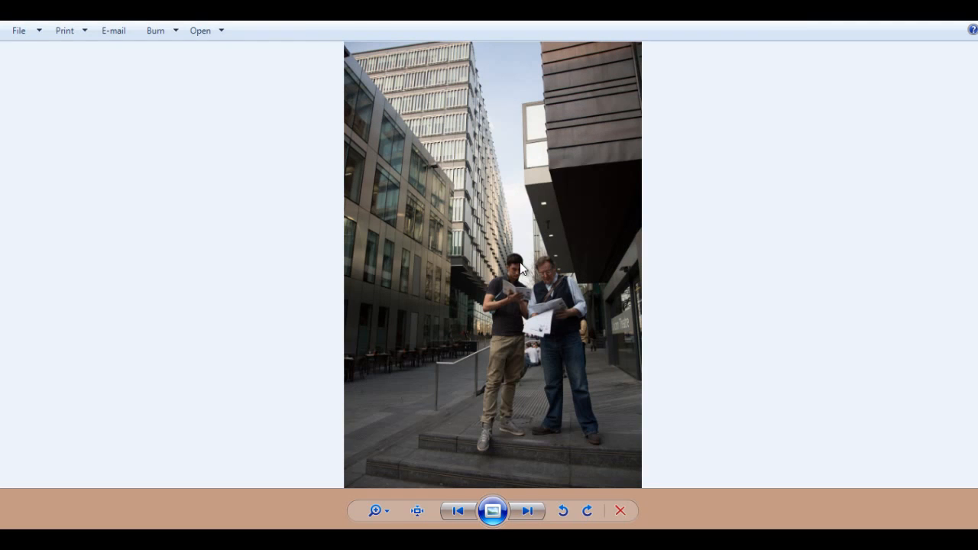
{"action": "left_click", "coordinate": [967, 13]}
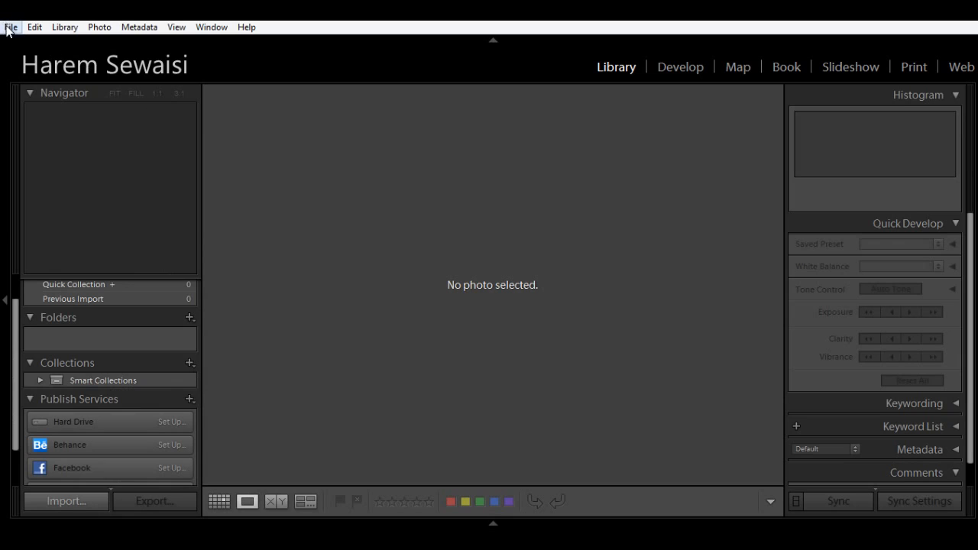
Start importing photos and choose the Raw files folder on the Desktop as the source.
{"action": "left_click", "coordinate": [11, 27]}
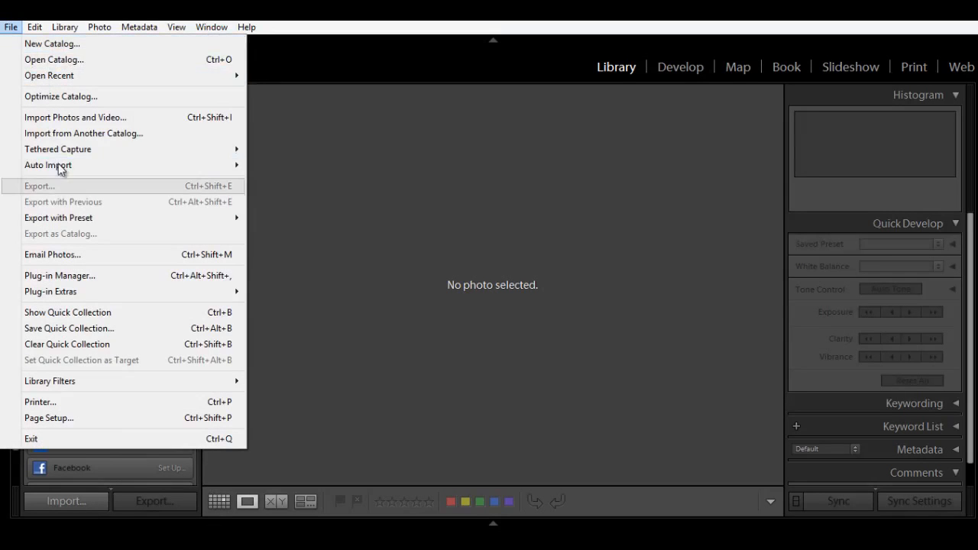
{"action": "left_click", "coordinate": [95, 123]}
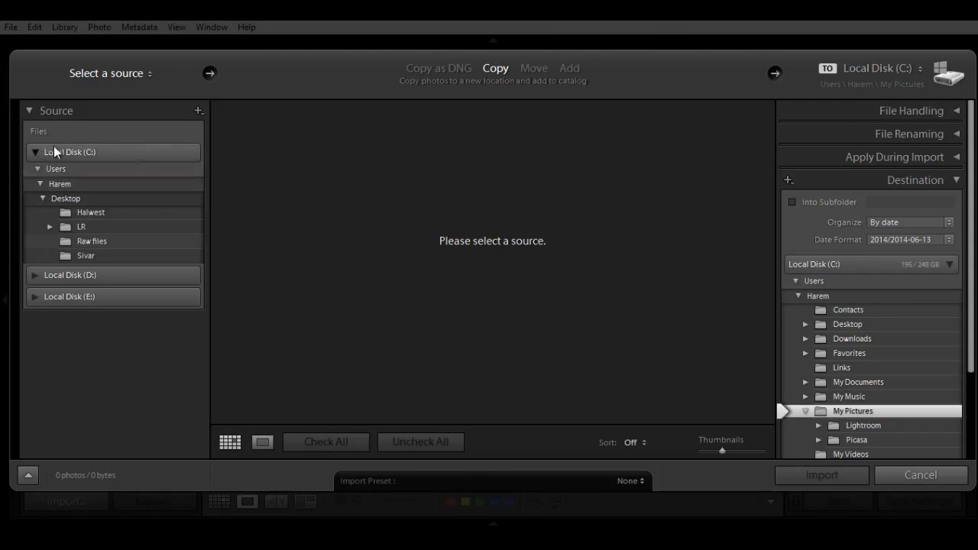
{"action": "left_click", "coordinate": [36, 153]}
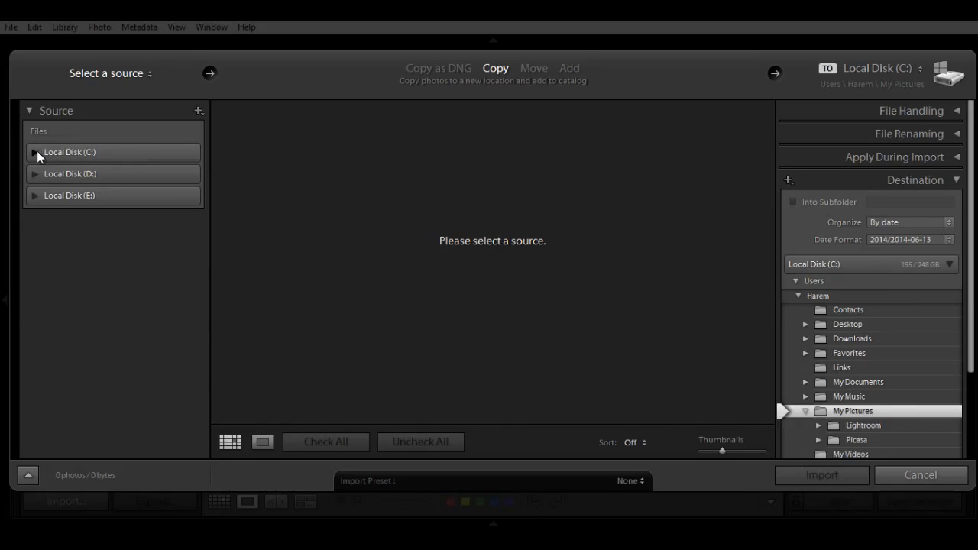
{"action": "left_click", "coordinate": [36, 153]}
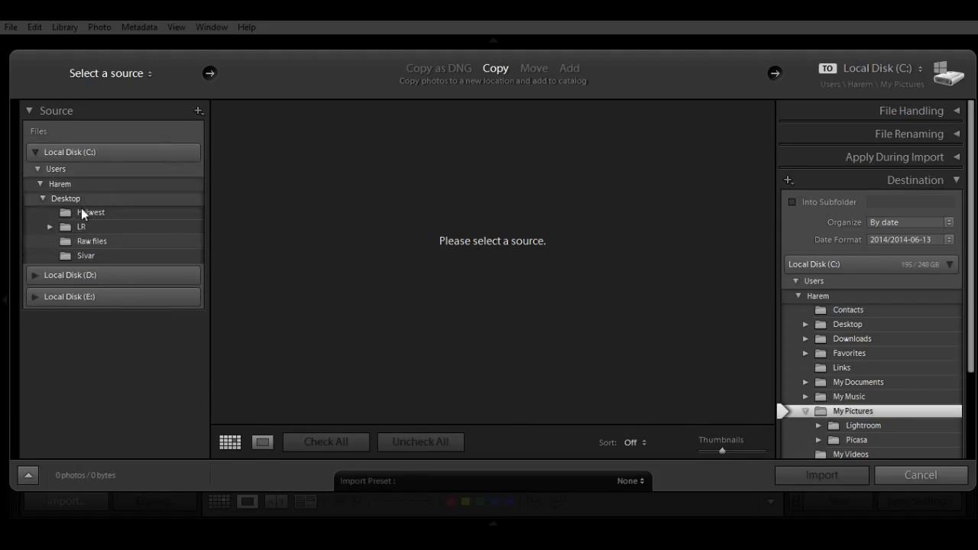
{"action": "left_click", "coordinate": [49, 228]}
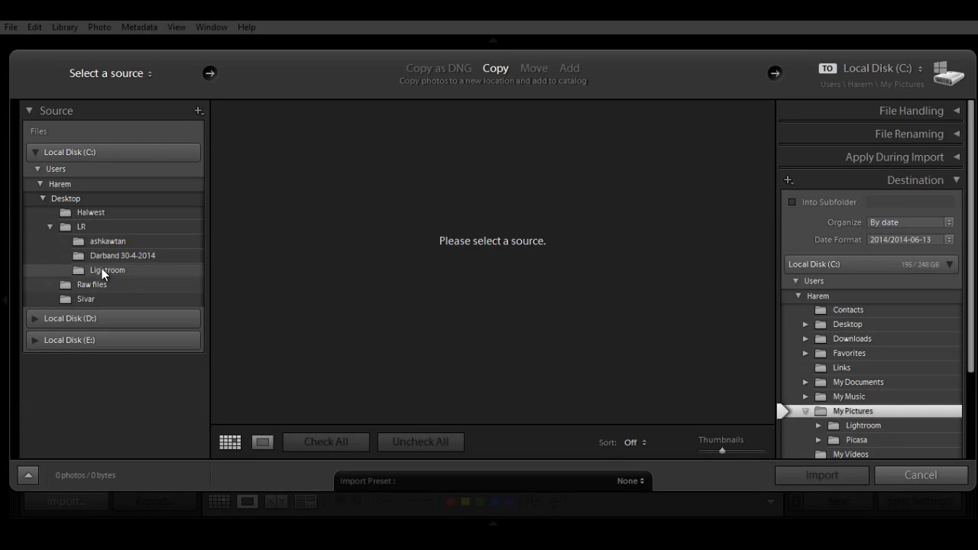
{"action": "left_click", "coordinate": [77, 229]}
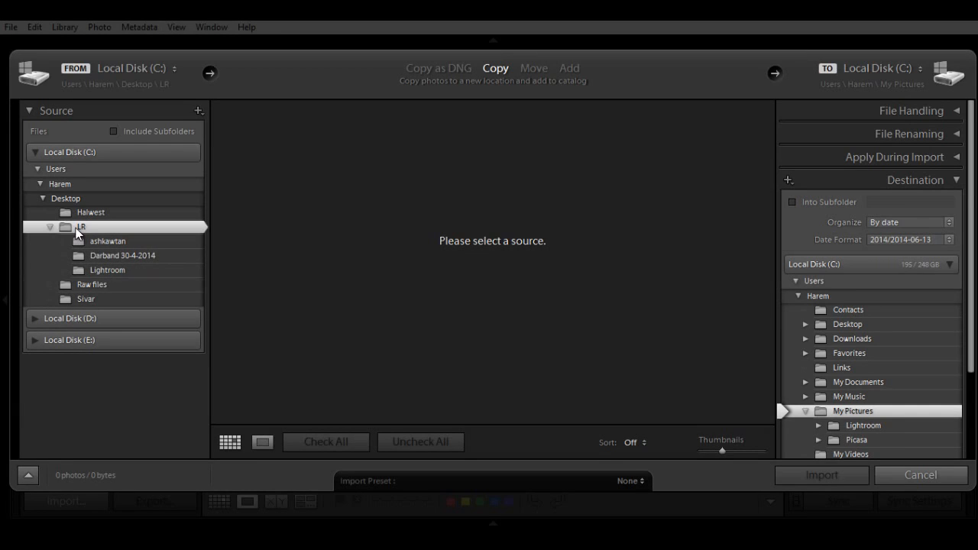
{"action": "left_click", "coordinate": [101, 287]}
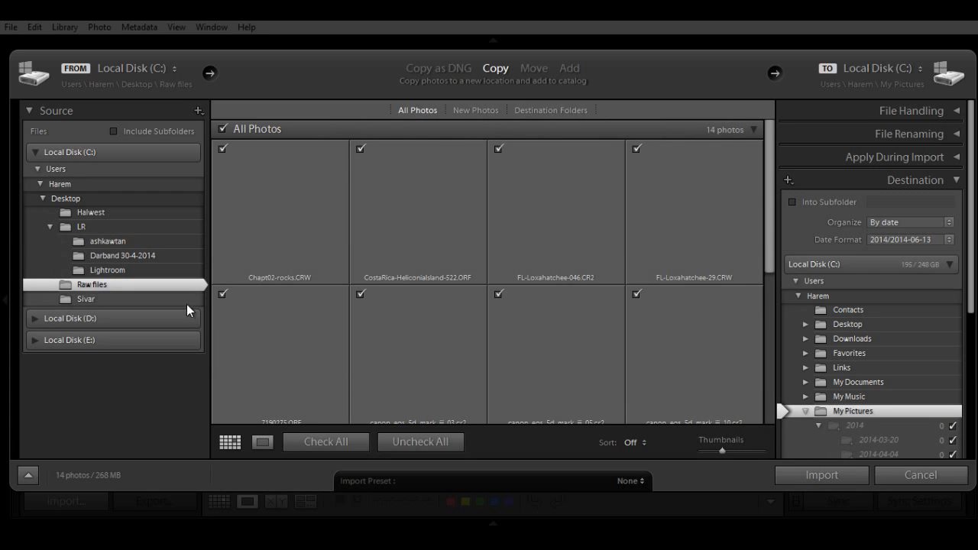
Deselect all photos, include only canon_eos_5d_mark_iii_10.cr2, and import it.
{"action": "scroll", "coordinate": [405, 309], "scroll_direction": "down", "scroll_amount": 4}
{"action": "scroll", "coordinate": [405, 310], "scroll_direction": "up", "scroll_amount": 3}
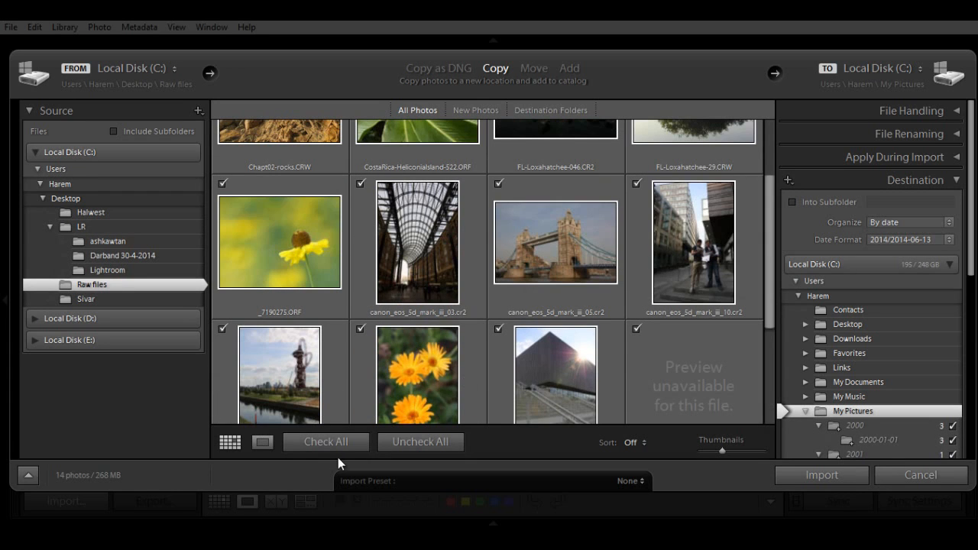
{"action": "left_click", "coordinate": [422, 441]}
{"action": "double_click", "coordinate": [658, 251]}
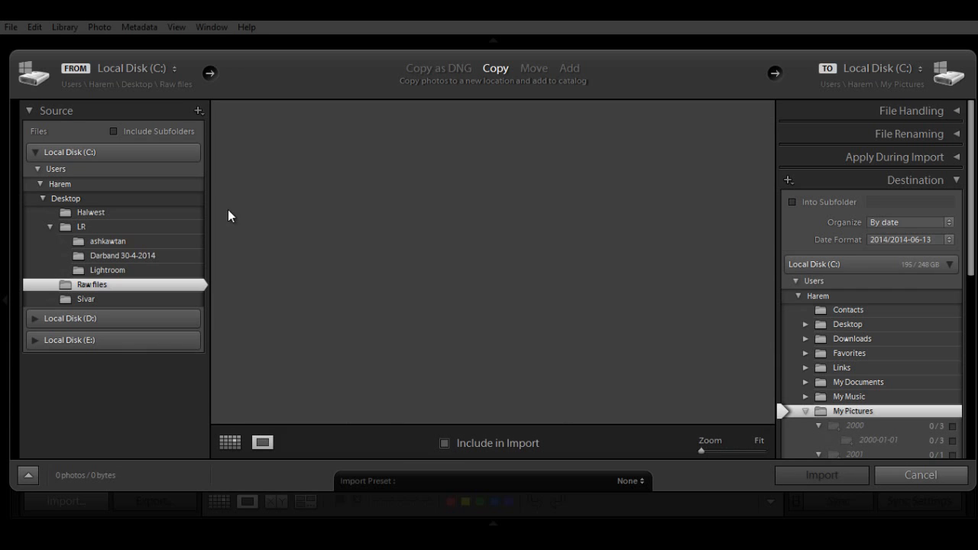
{"action": "left_click", "coordinate": [230, 443]}
{"action": "left_click", "coordinate": [636, 185]}
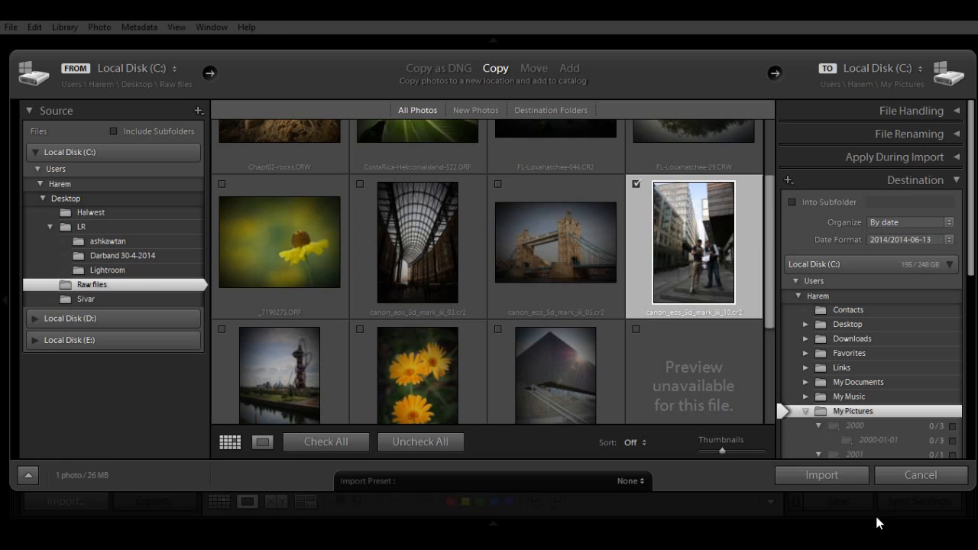
{"action": "left_click", "coordinate": [833, 479]}
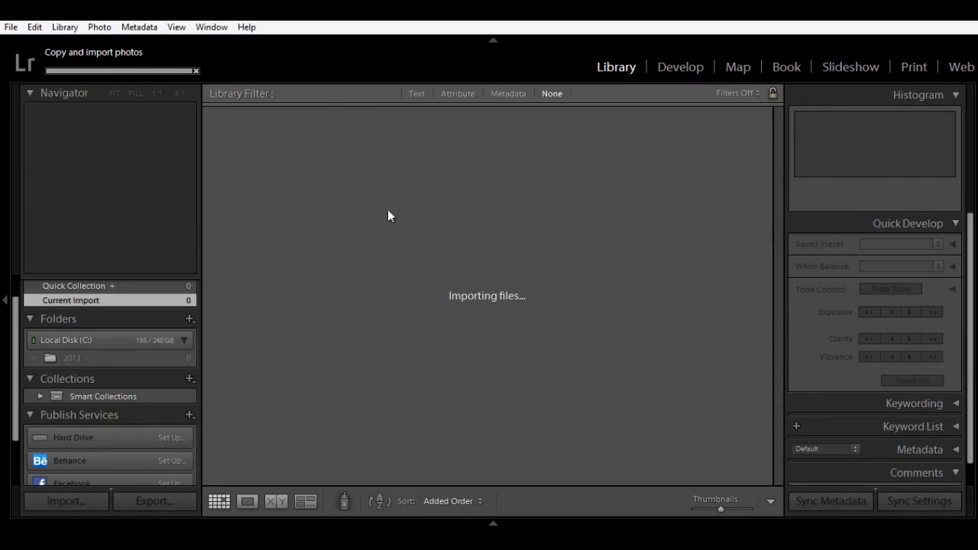
Open the imported street photo in the Develop module and hide the photo info overlay.
{"action": "double_click", "coordinate": [278, 189]}
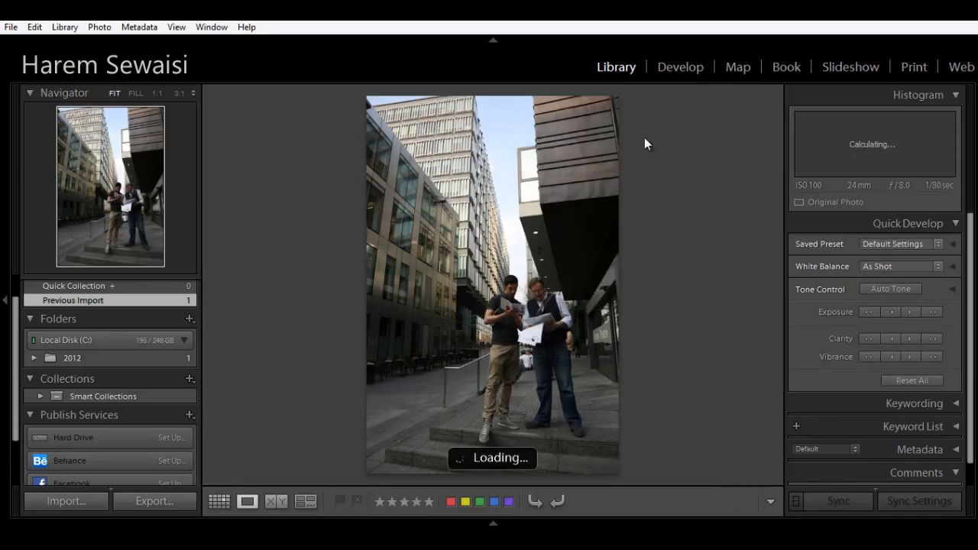
{"action": "left_click", "coordinate": [688, 76]}
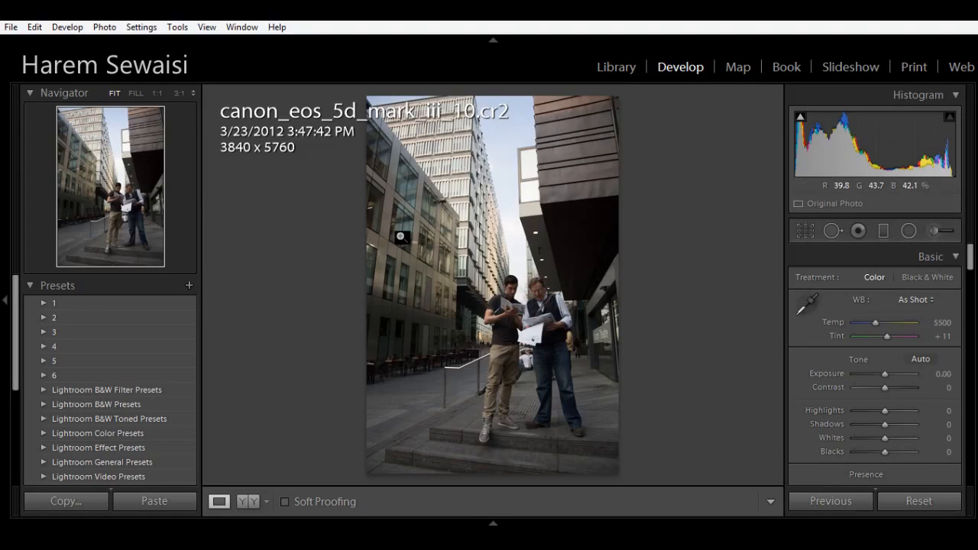
{"action": "key", "text": "i"}
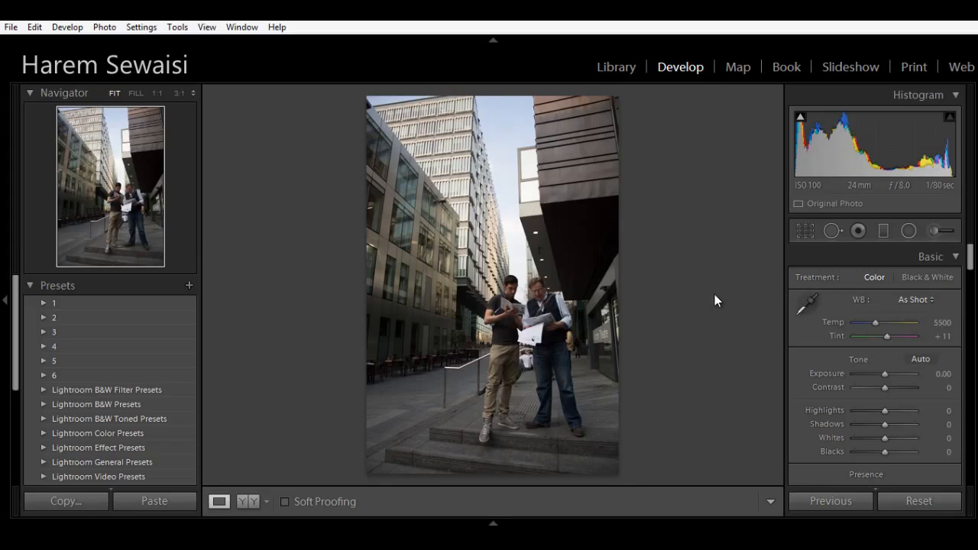
Set the photo's white balance to the Shade preset.
{"action": "left_click", "coordinate": [911, 301]}
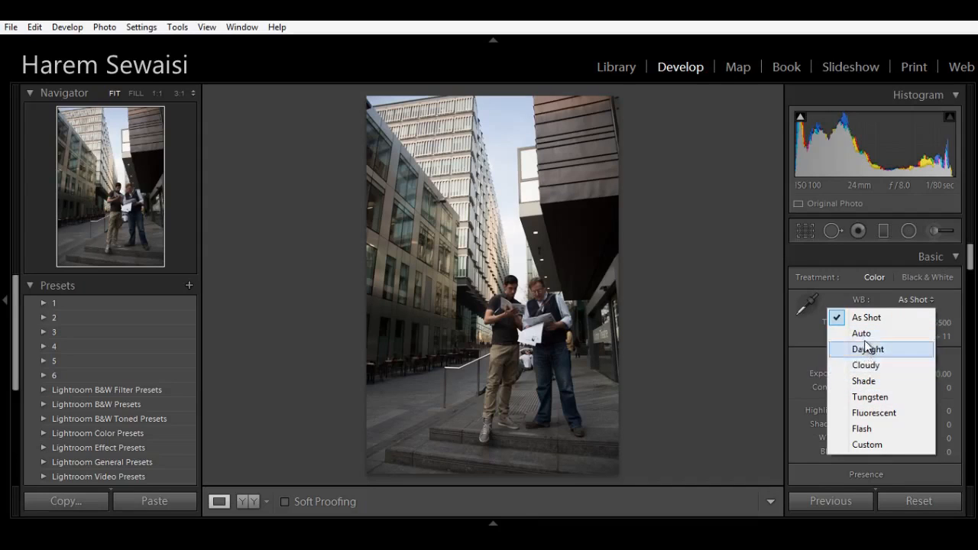
{"action": "left_click", "coordinate": [917, 301]}
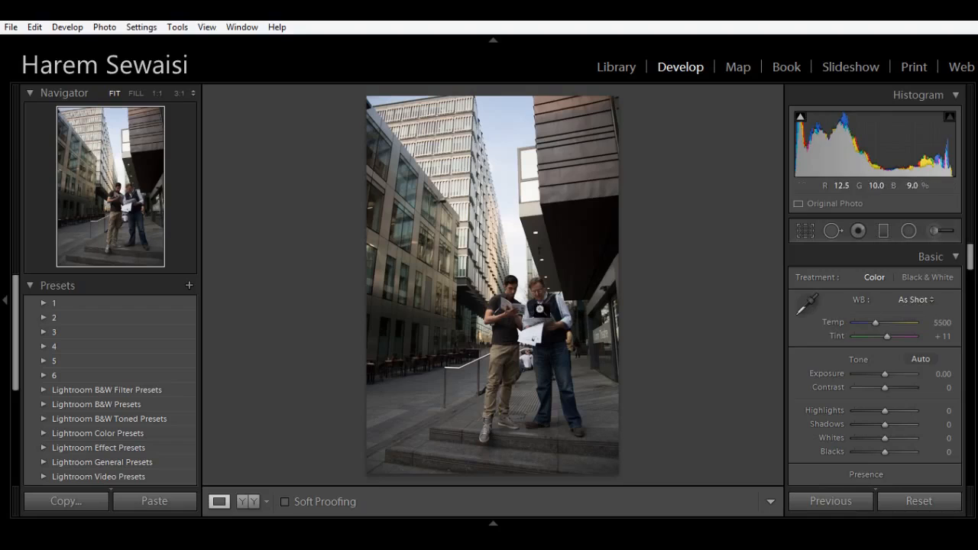
{"action": "left_click", "coordinate": [918, 299]}
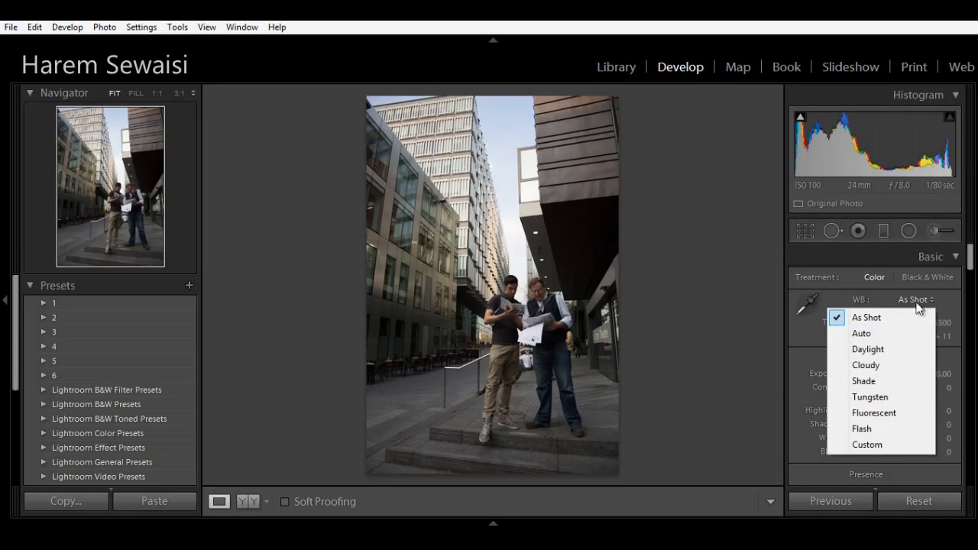
{"action": "left_click", "coordinate": [868, 380]}
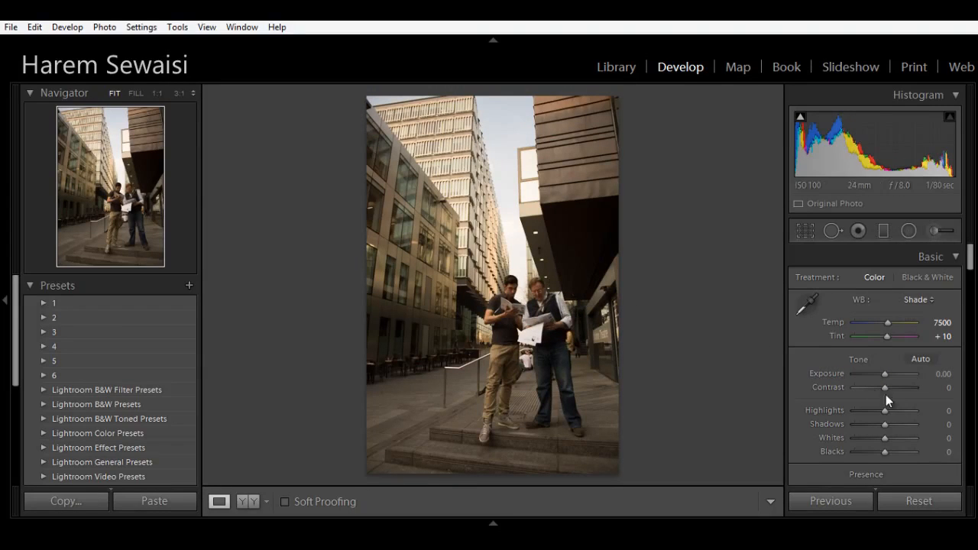
Toggle the highlight and shadow clipping warnings and examine the dark area at the photo's right edge at 1:1.
{"action": "left_click_drag", "start_coordinate": [973, 247], "coordinate": [972, 260]}
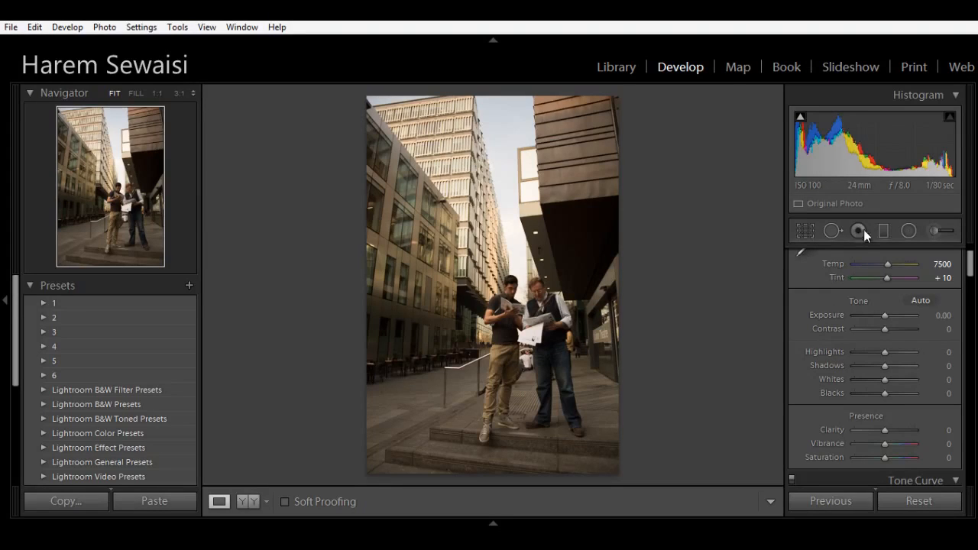
{"action": "left_click", "coordinate": [950, 117]}
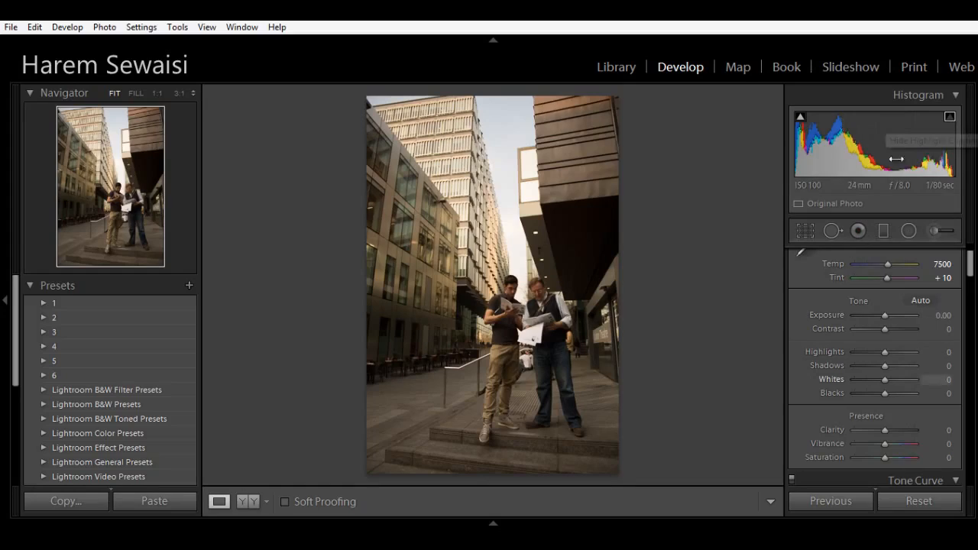
{"action": "left_click", "coordinate": [800, 117]}
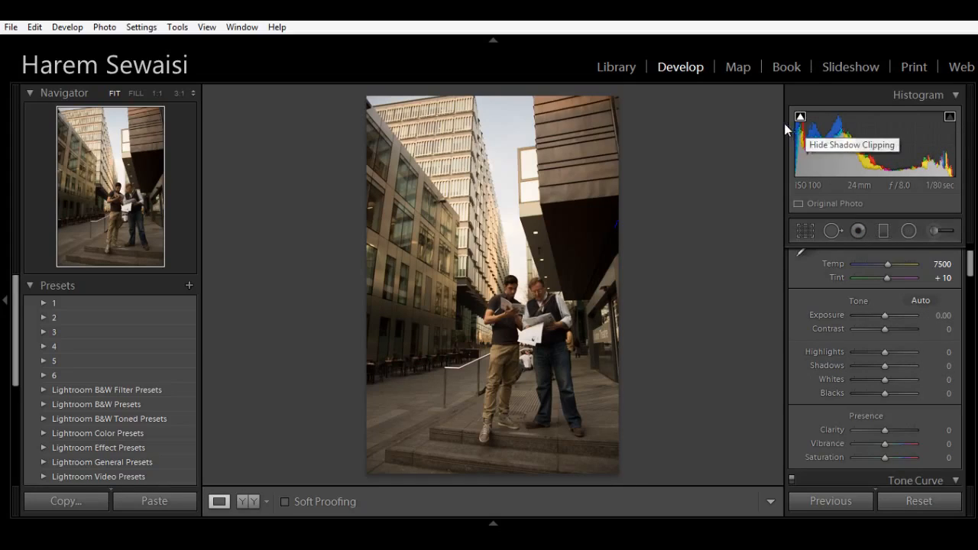
{"action": "left_click", "coordinate": [950, 119]}
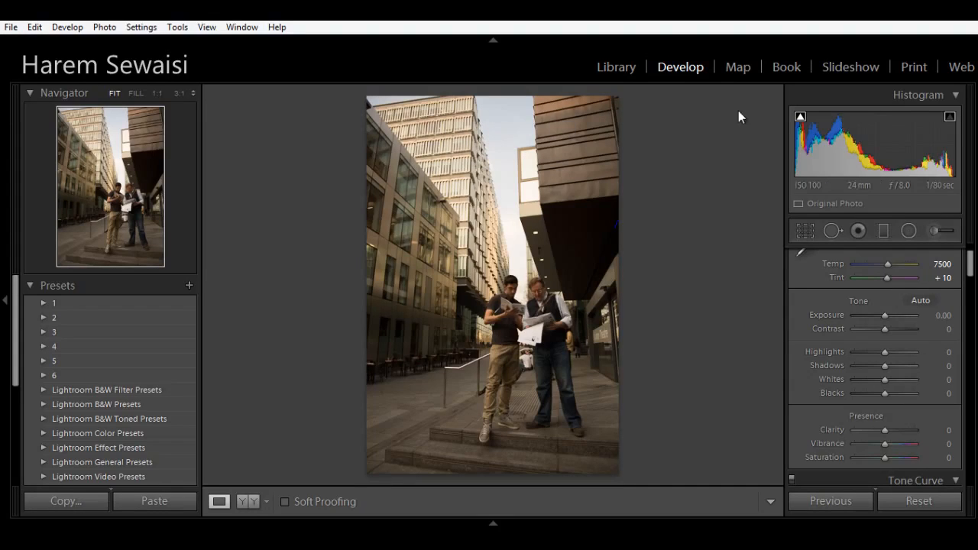
{"action": "left_click", "coordinate": [800, 118]}
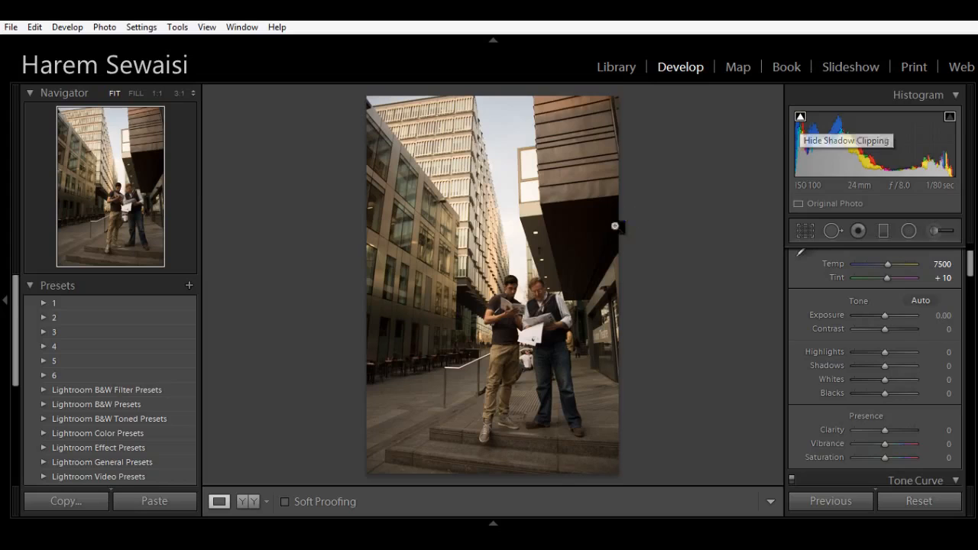
{"action": "left_click", "coordinate": [617, 229]}
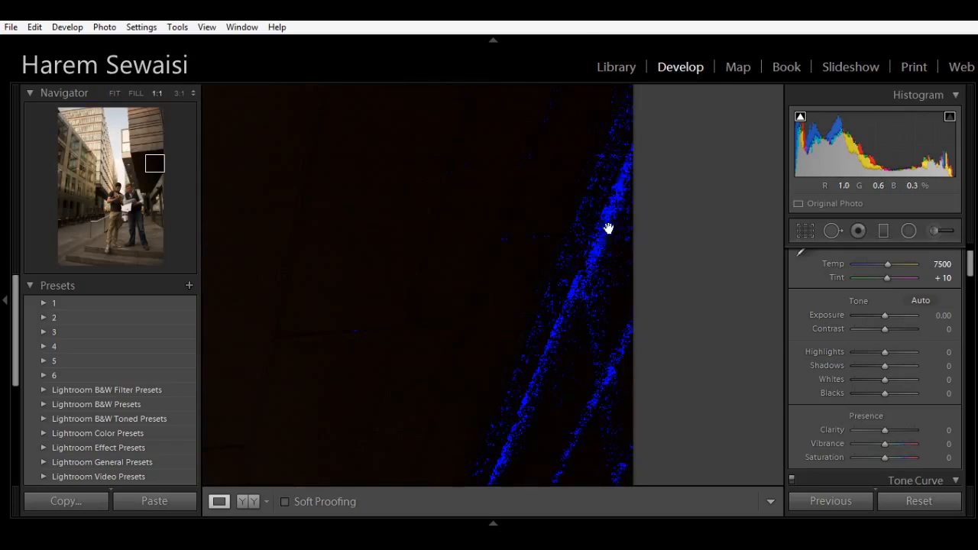
{"action": "left_click", "coordinate": [597, 252]}
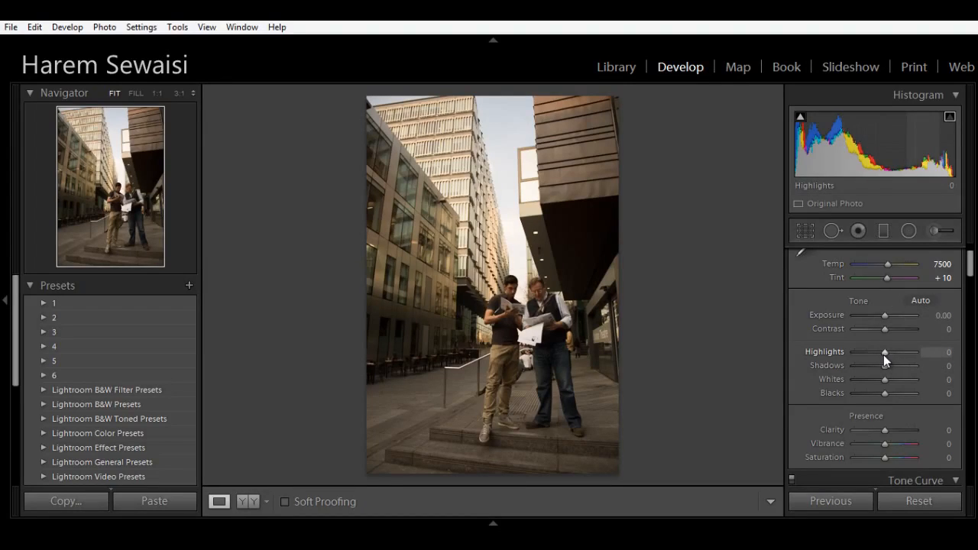
Set the photo's Highlights to -100 and Shadows to +100.
{"action": "left_click_drag", "start_coordinate": [884, 353], "coordinate": [845, 359]}
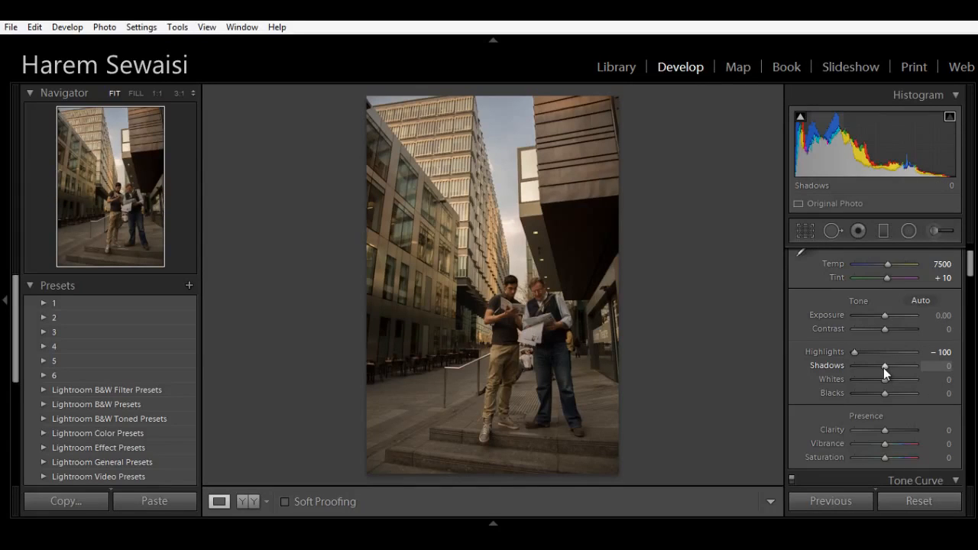
{"action": "left_click_drag", "start_coordinate": [884, 368], "coordinate": [906, 365]}
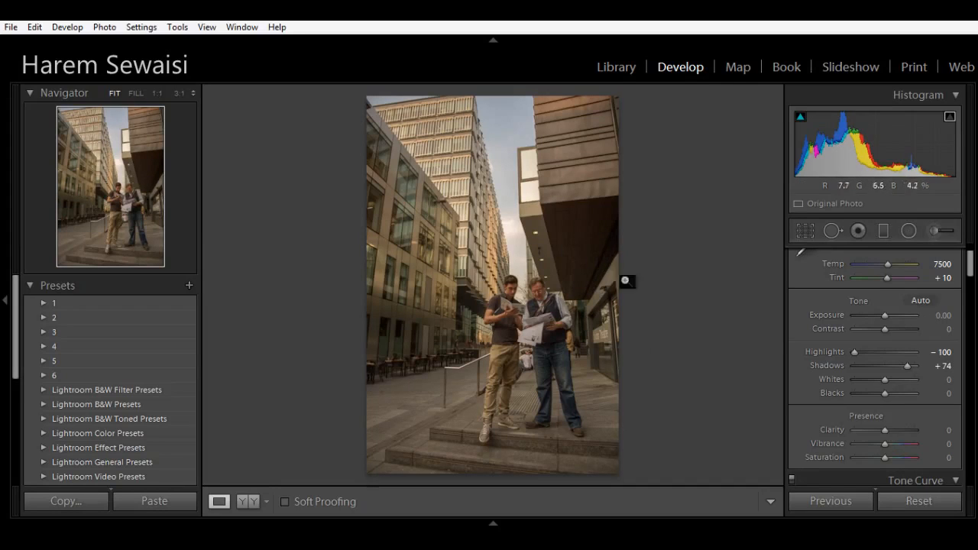
{"action": "left_click_drag", "start_coordinate": [909, 364], "coordinate": [919, 364]}
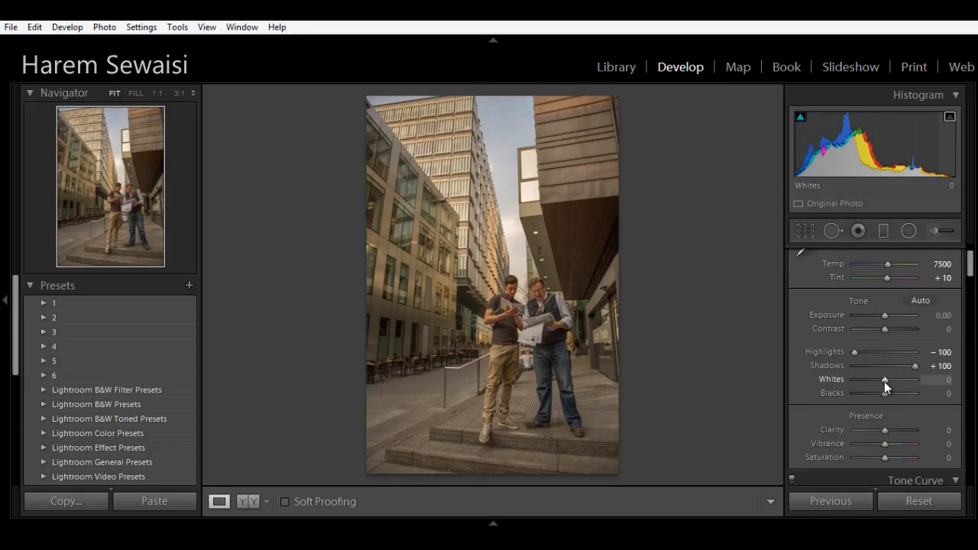
Set Whites to +29 using the clipping preview.
{"action": "key", "text": "alt"}
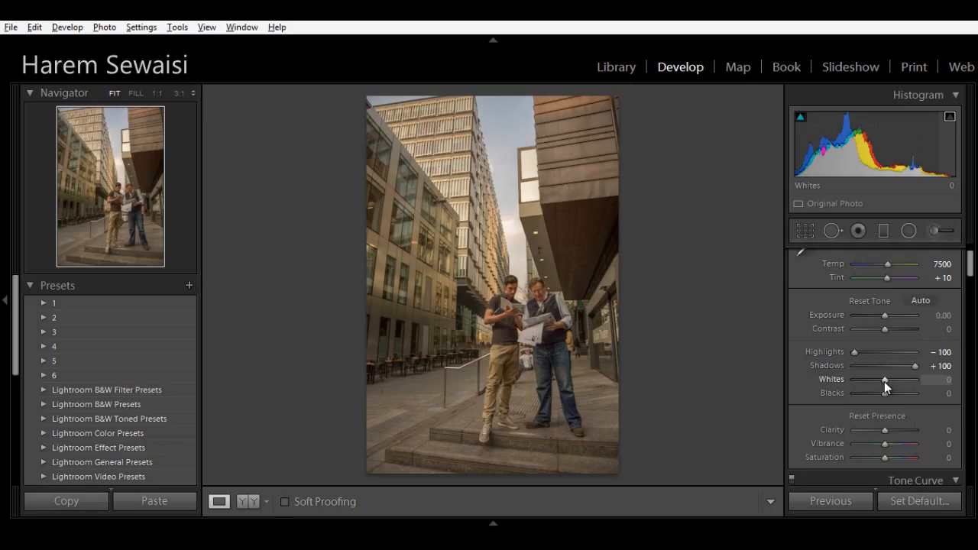
{"action": "left_click_drag", "start_coordinate": [884, 382], "coordinate": [892, 380]}
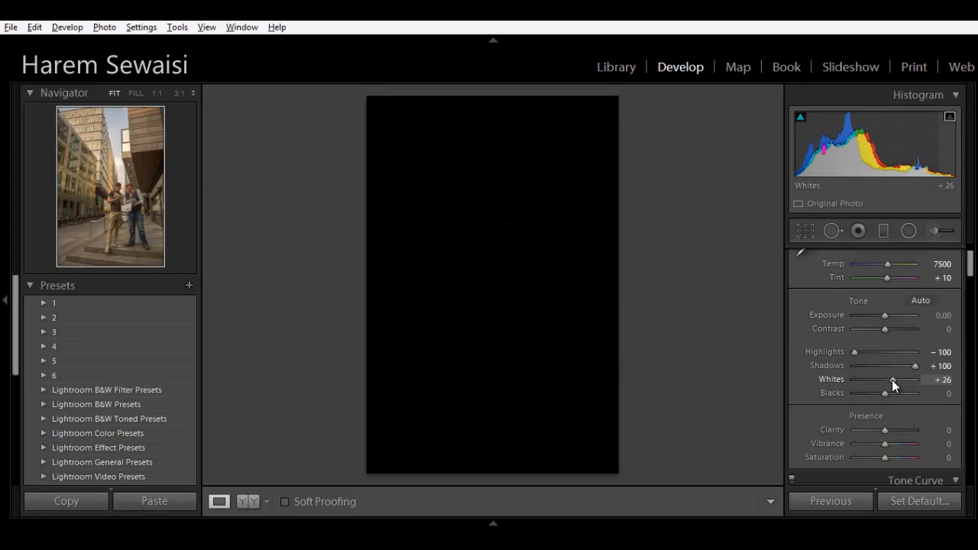
{"action": "left_click_drag", "start_coordinate": [892, 379], "coordinate": [893, 380]}
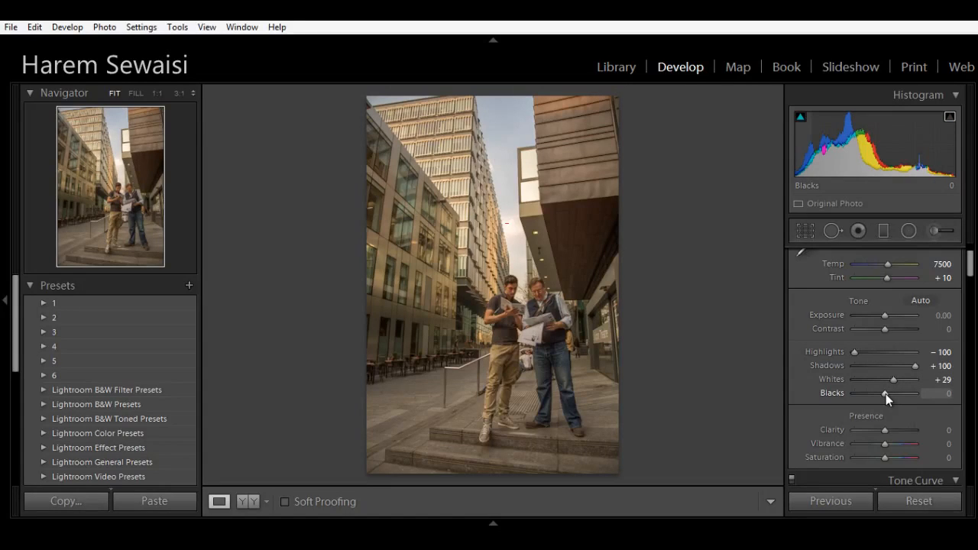
Set the photo's Blacks to -19 and compare the before and after versions side by side.
{"action": "left_click_drag", "start_coordinate": [886, 393], "coordinate": [879, 394]}
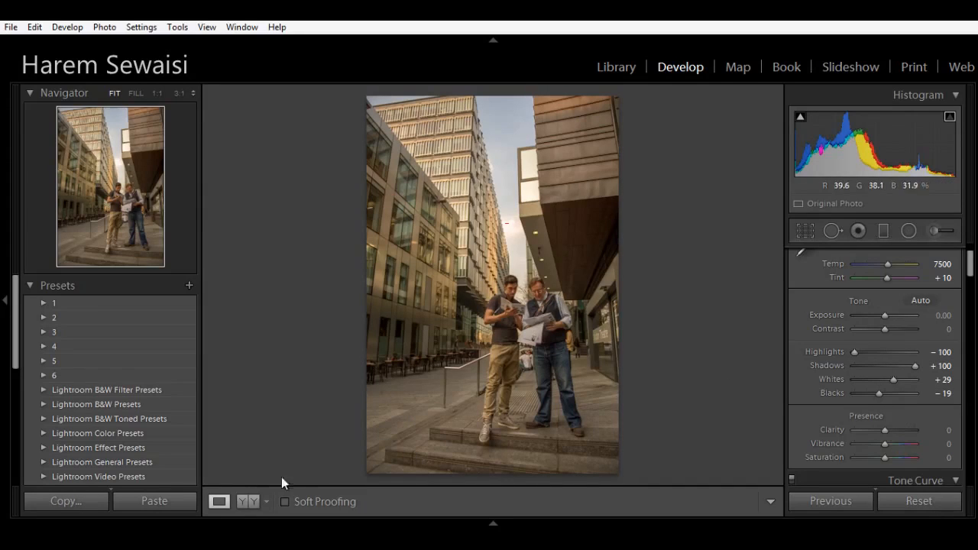
{"action": "key", "text": "y"}
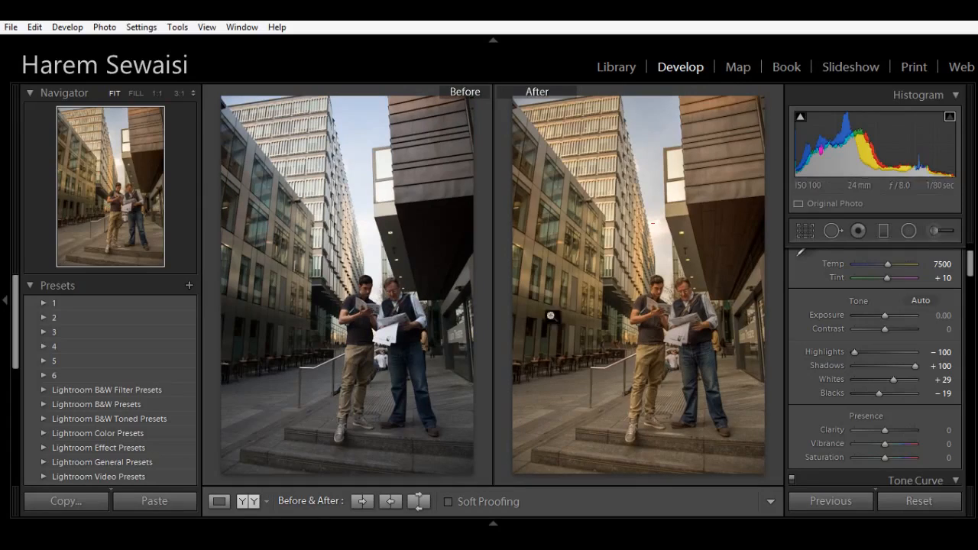
{"action": "left_click", "coordinate": [219, 501]}
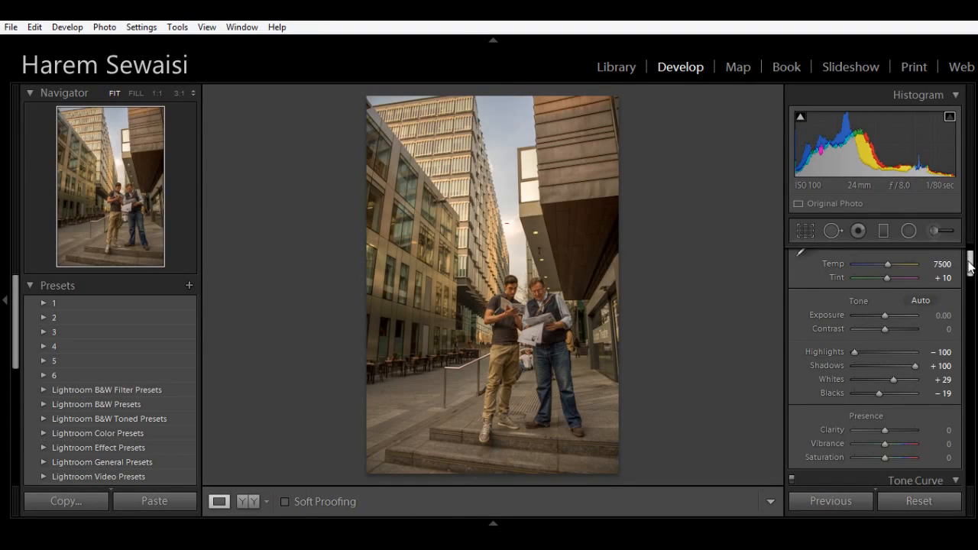
Examine the two men's faces and clothing at 1:1, returning to the full photo.
{"action": "left_click_drag", "start_coordinate": [969, 266], "coordinate": [970, 278]}
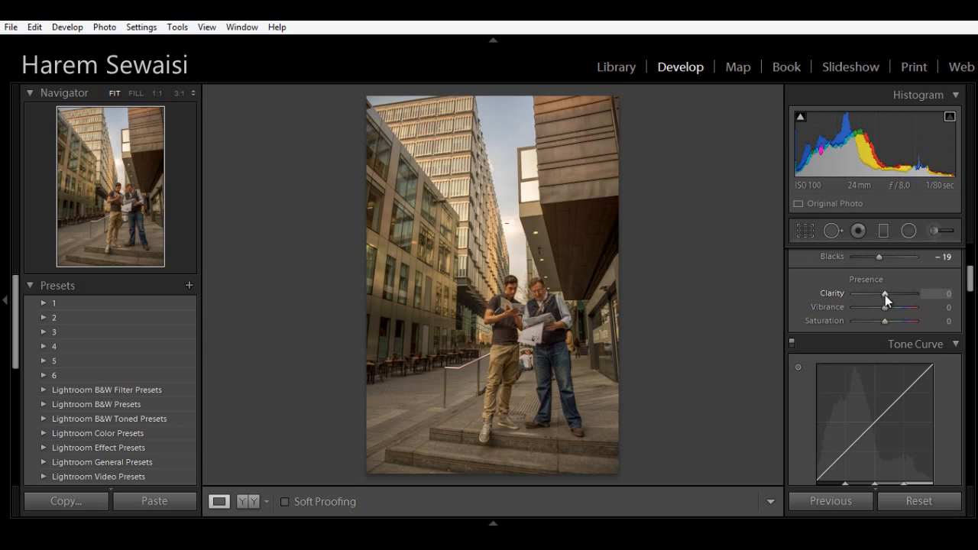
{"action": "left_click", "coordinate": [539, 284]}
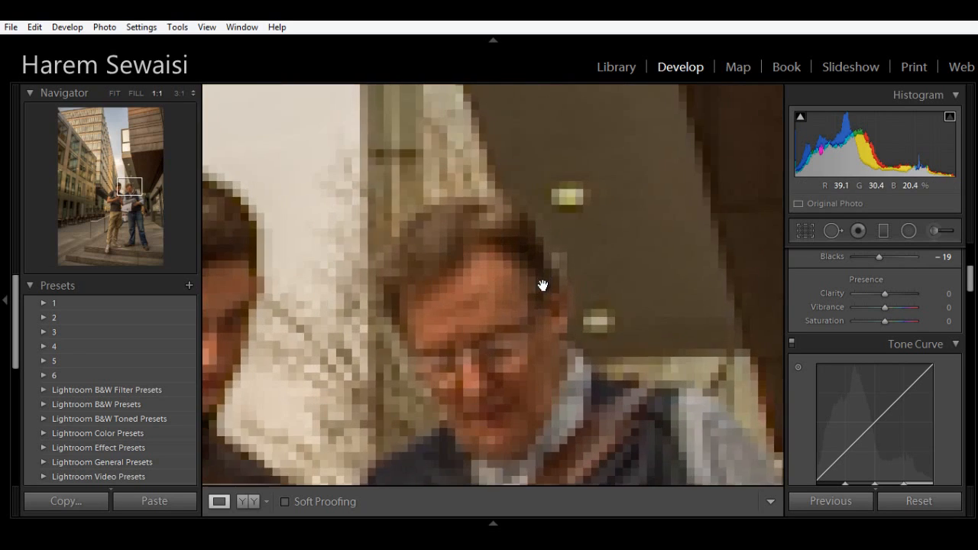
{"action": "left_click_drag", "start_coordinate": [469, 332], "coordinate": [608, 221]}
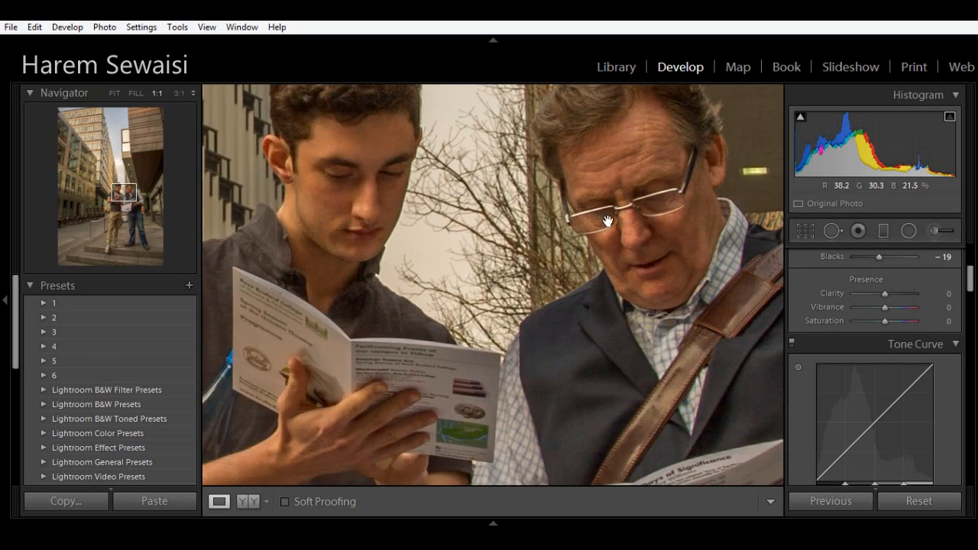
{"action": "left_click", "coordinate": [718, 260]}
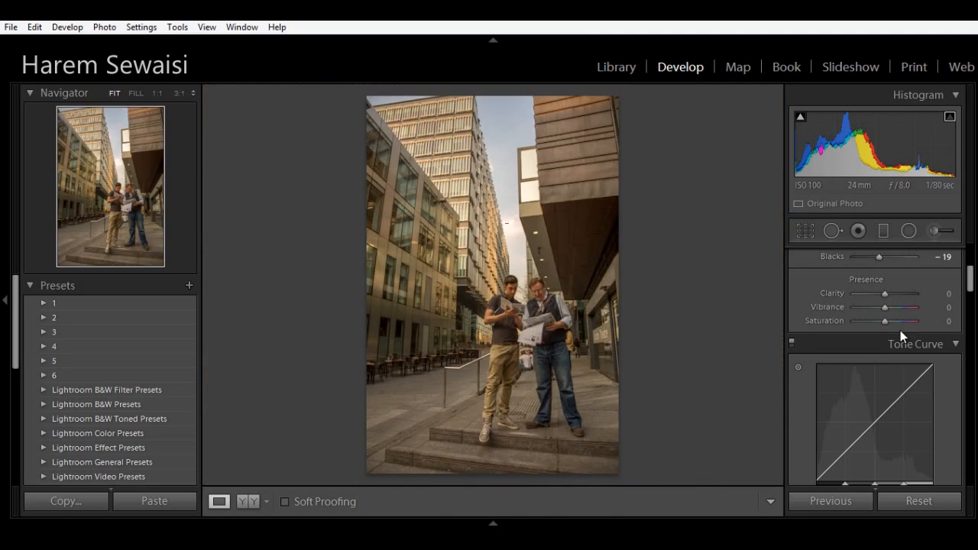
Try the Yellow hue at +100 twice, resetting it to its default each time.
{"action": "left_click_drag", "start_coordinate": [970, 291], "coordinate": [968, 321]}
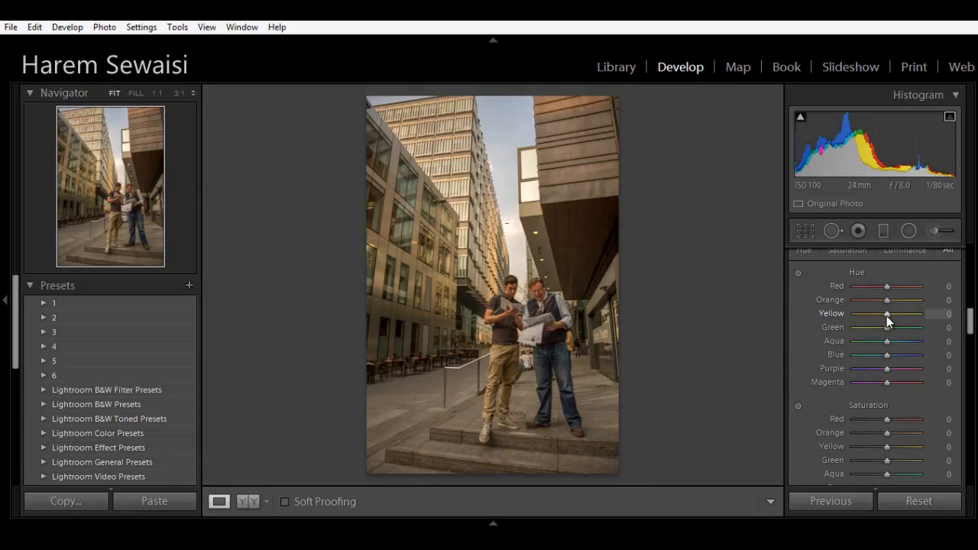
{"action": "left_click_drag", "start_coordinate": [887, 316], "coordinate": [934, 318]}
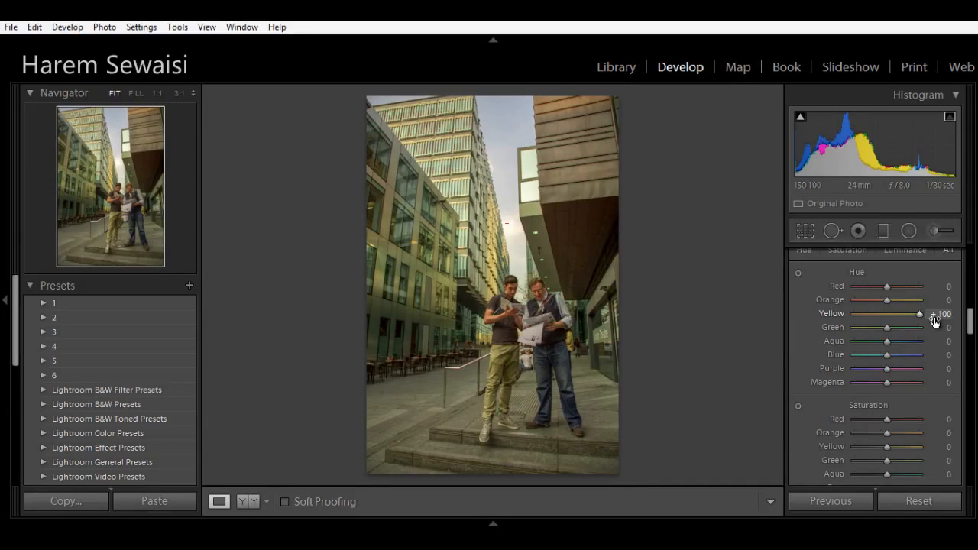
{"action": "double_click", "coordinate": [829, 315]}
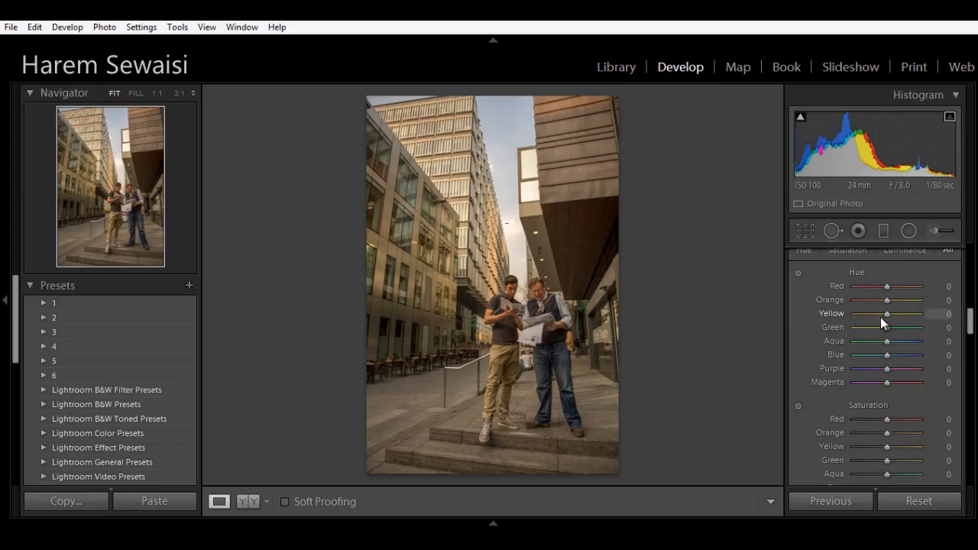
{"action": "left_click_drag", "start_coordinate": [880, 317], "coordinate": [919, 315]}
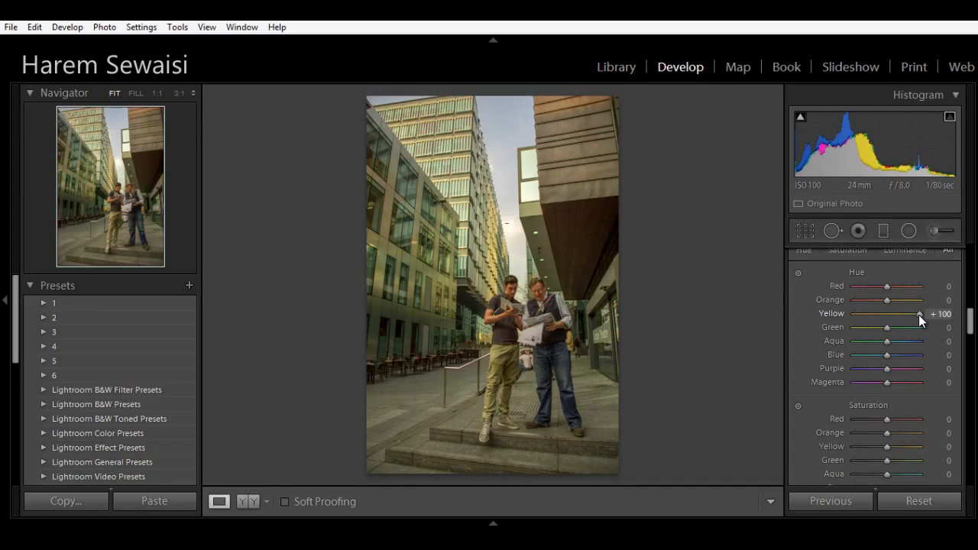
{"action": "double_click", "coordinate": [838, 313]}
Try Yellow saturation at -100 and Yellow luminance at +100, resetting each one to its default.
{"action": "scroll", "coordinate": [969, 327], "scroll_direction": "down", "scroll_amount": 3}
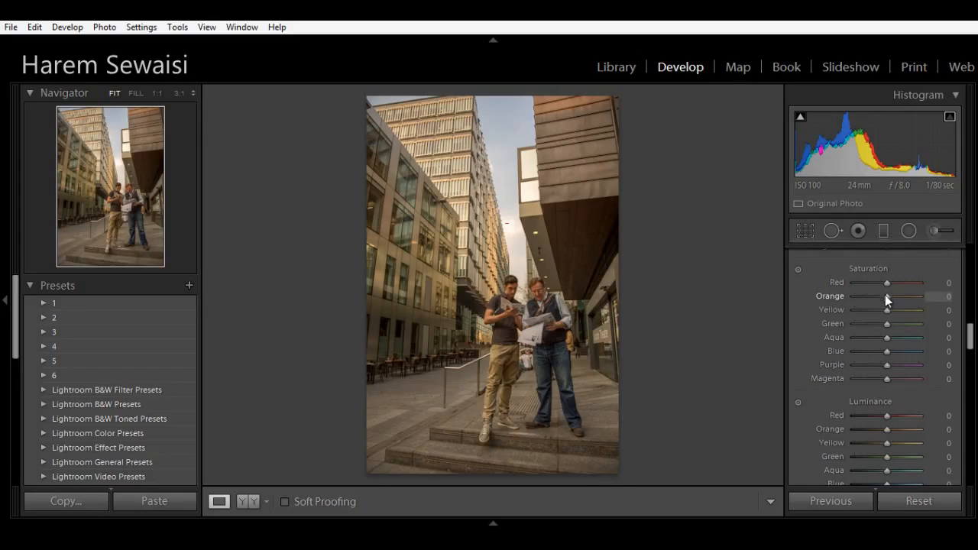
{"action": "left_click_drag", "start_coordinate": [886, 311], "coordinate": [757, 342]}
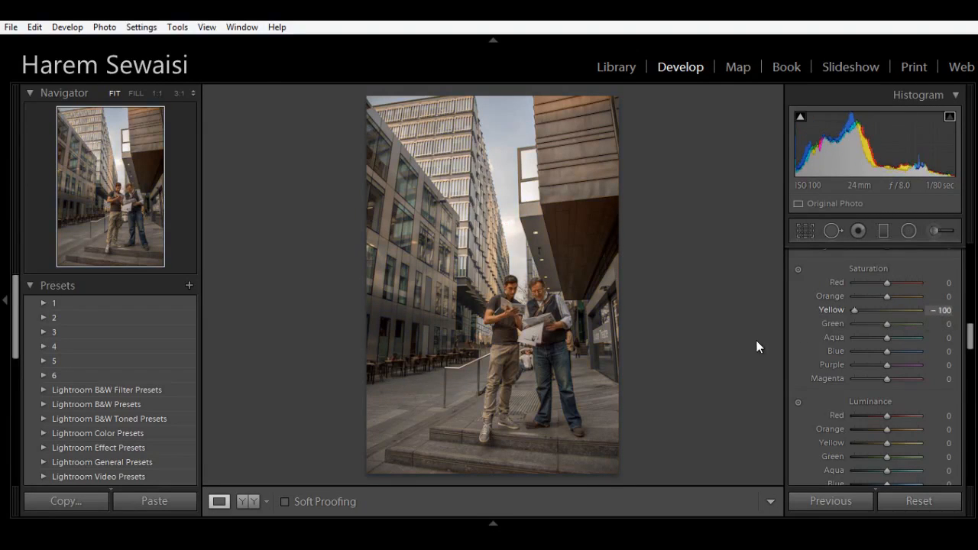
{"action": "double_click", "coordinate": [839, 311]}
{"action": "left_click_drag", "start_coordinate": [970, 336], "coordinate": [970, 355]}
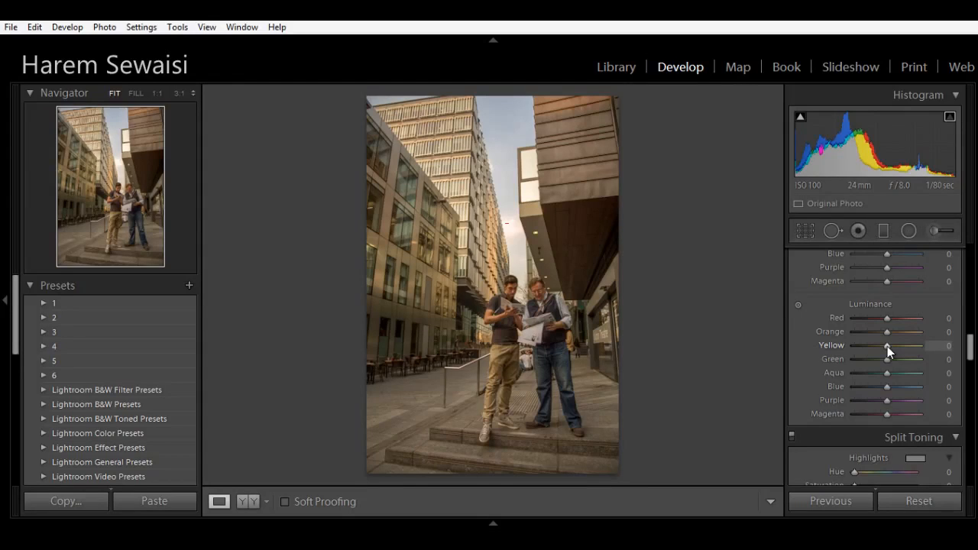
{"action": "left_click_drag", "start_coordinate": [887, 346], "coordinate": [922, 346]}
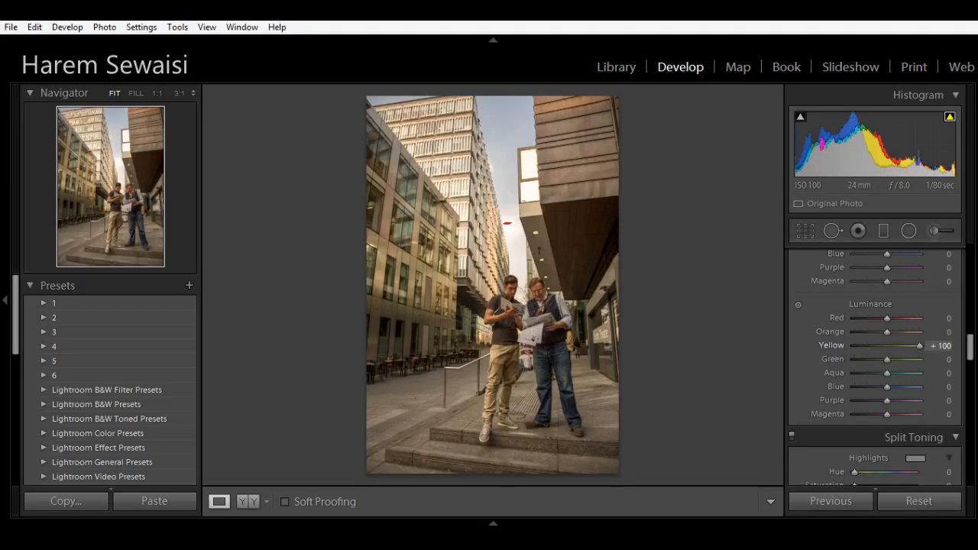
{"action": "double_click", "coordinate": [826, 346]}
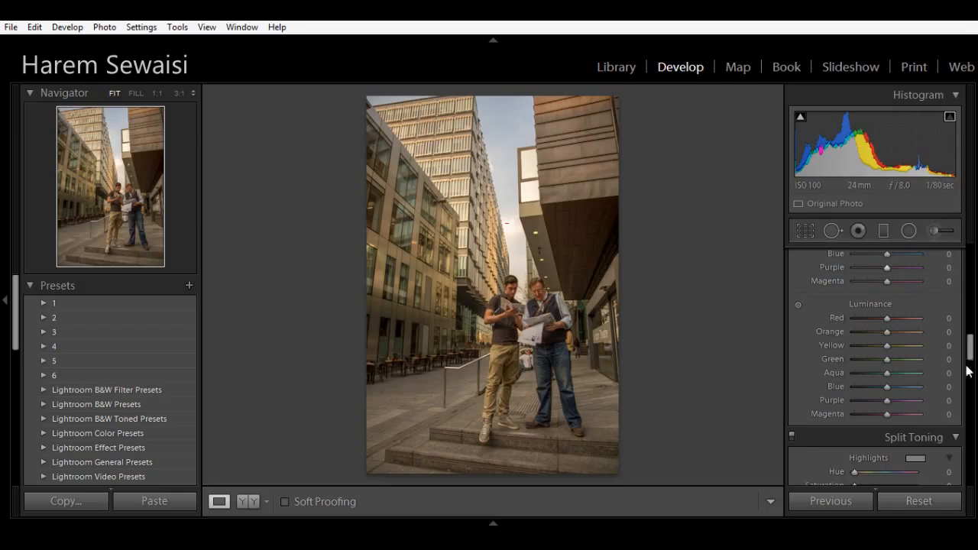
{"action": "left_click_drag", "start_coordinate": [971, 355], "coordinate": [971, 370]}
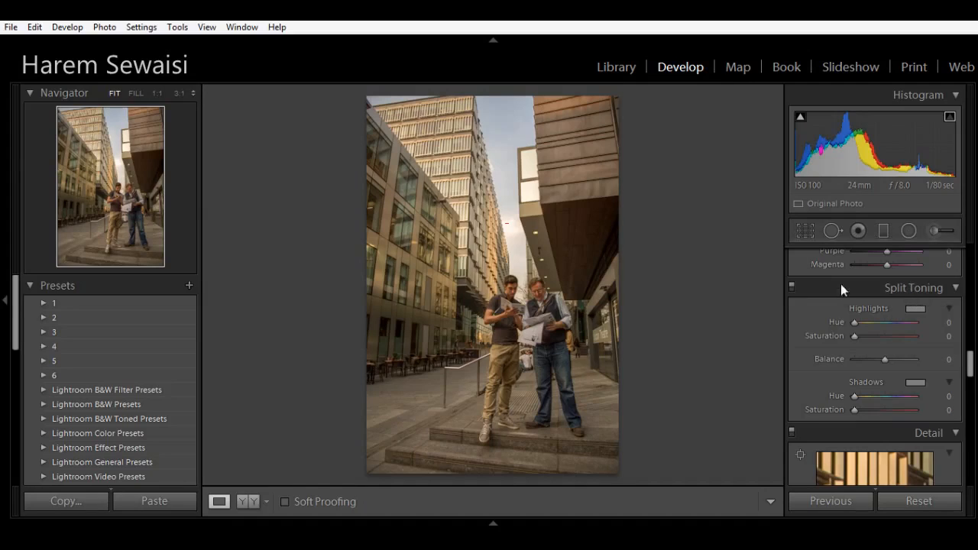
{"action": "left_click", "coordinate": [513, 217]}
{"action": "left_click", "coordinate": [512, 216]}
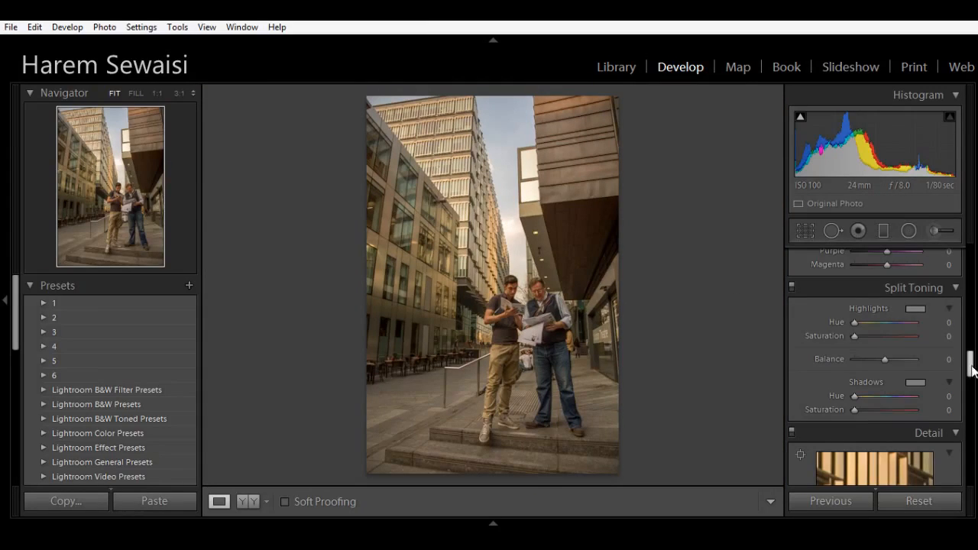
Center the Detail preview on the older man's face and set the sharpening Amount to 66.
{"action": "left_click_drag", "start_coordinate": [971, 353], "coordinate": [969, 382]}
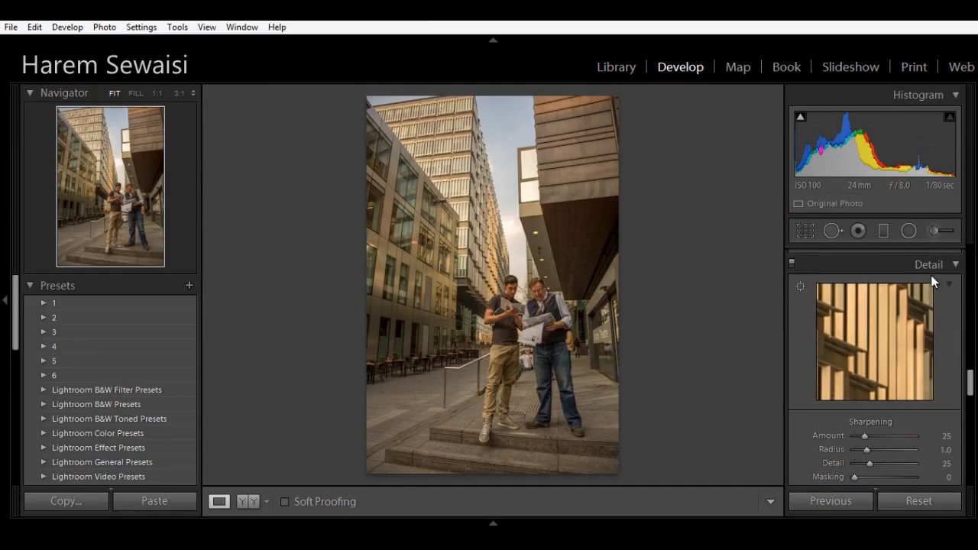
{"action": "left_click", "coordinate": [800, 288]}
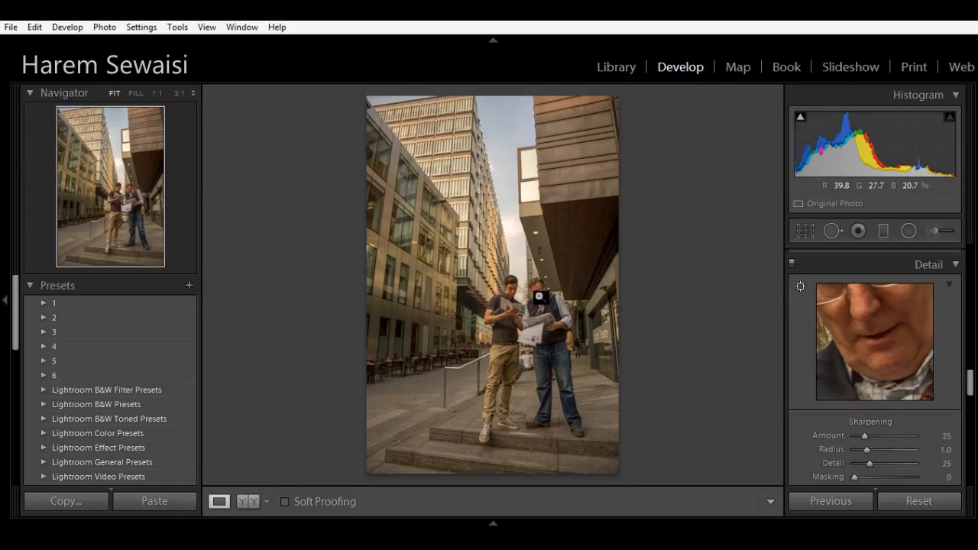
{"action": "left_click", "coordinate": [539, 296]}
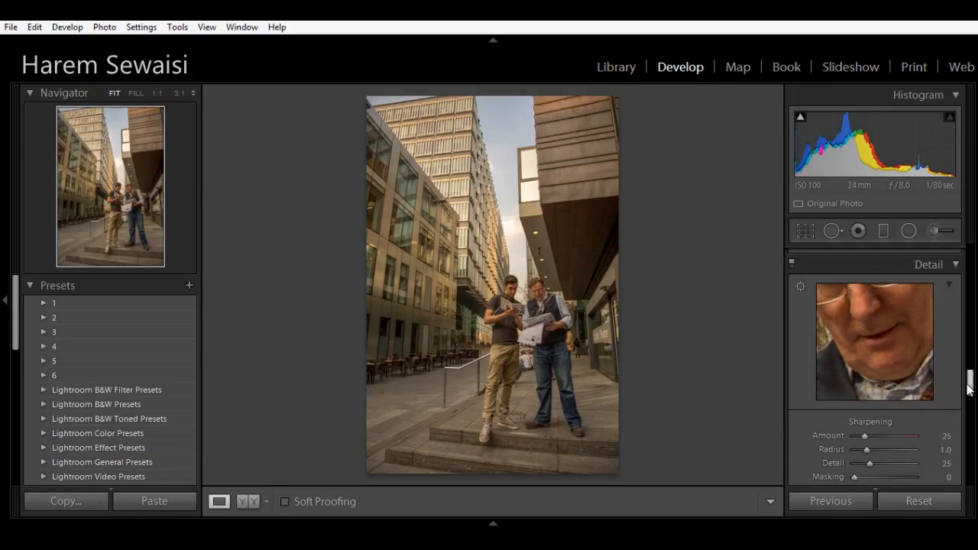
{"action": "scroll", "coordinate": [969, 388], "scroll_direction": "down", "scroll_amount": 3}
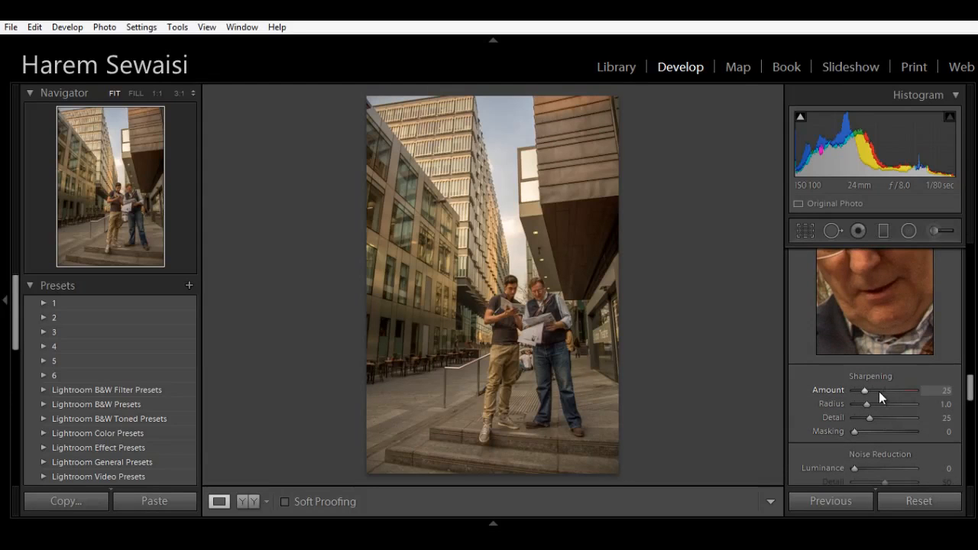
{"action": "left_click", "coordinate": [881, 391]}
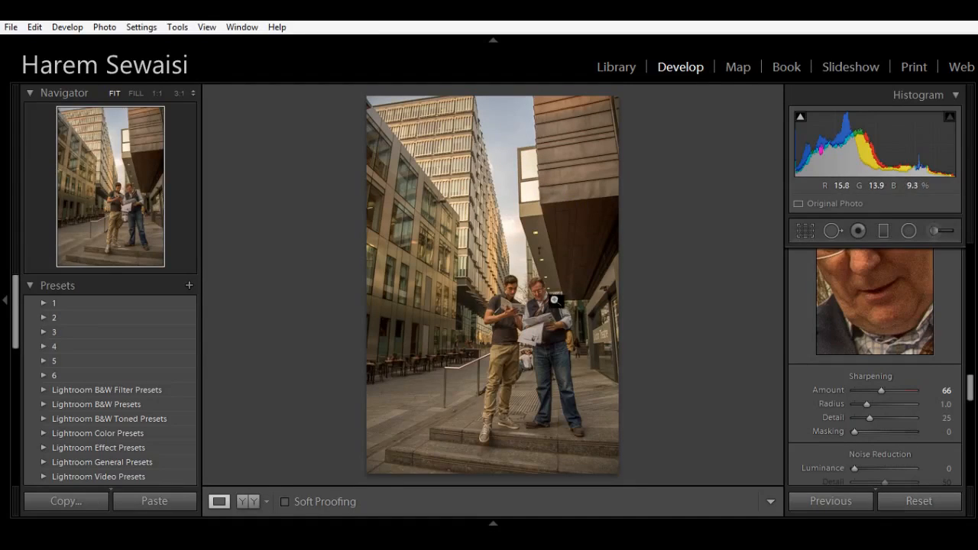
Set the sharpening Masking to 76 using the black-and-white mask preview and check the sky at 1:1.
{"action": "key", "text": "alt"}
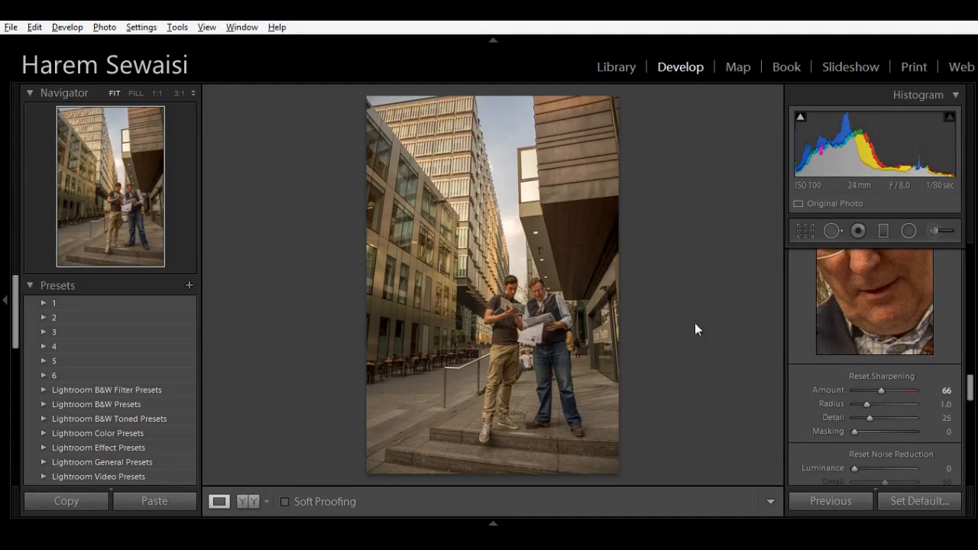
{"action": "left_click_drag", "start_coordinate": [856, 433], "coordinate": [901, 431]}
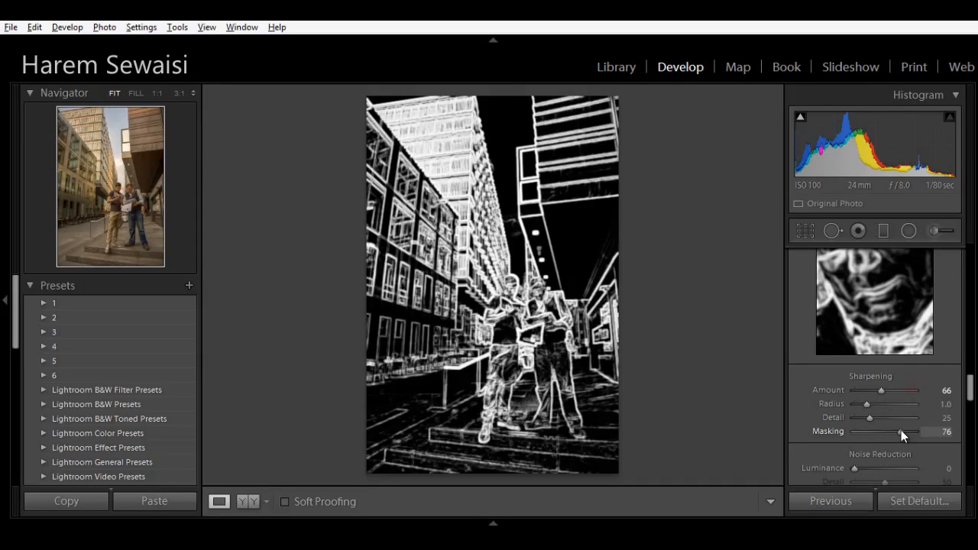
{"action": "left_click_drag", "start_coordinate": [901, 430], "coordinate": [901, 430]}
{"action": "left_click", "coordinate": [520, 134]}
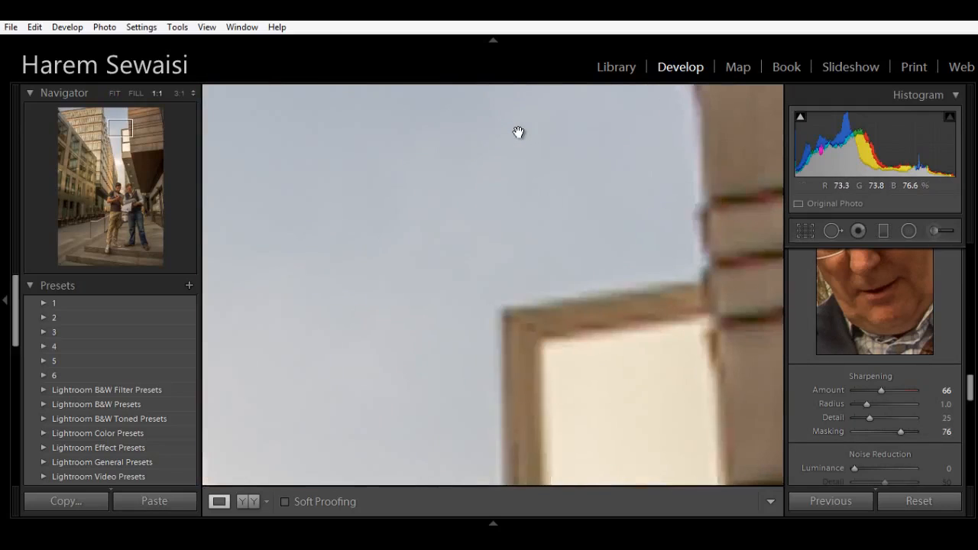
{"action": "left_click", "coordinate": [519, 132]}
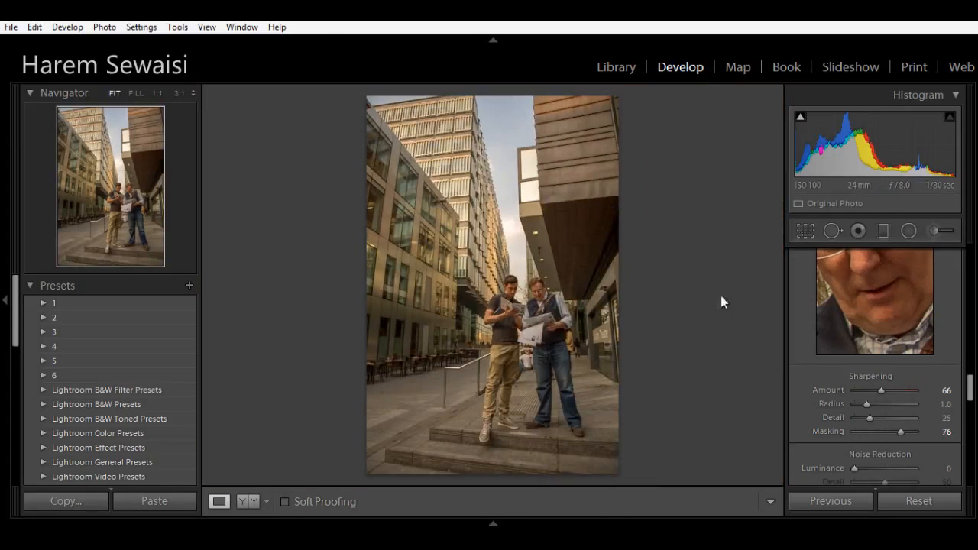
Try luminance noise reduction at 40 with its Detail lowered, and return Luminance to 0.
{"action": "left_click_drag", "start_coordinate": [972, 398], "coordinate": [971, 406]}
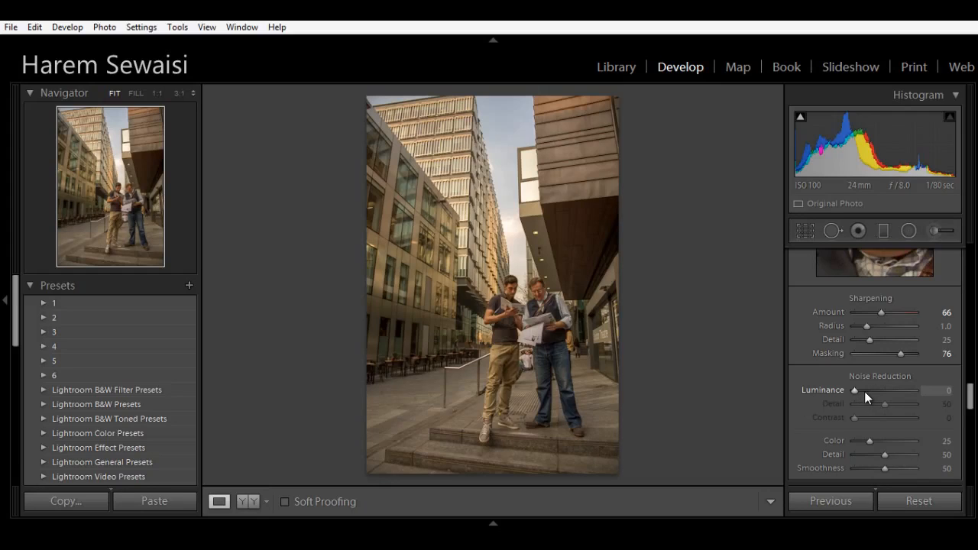
{"action": "left_click_drag", "start_coordinate": [865, 391], "coordinate": [878, 391]}
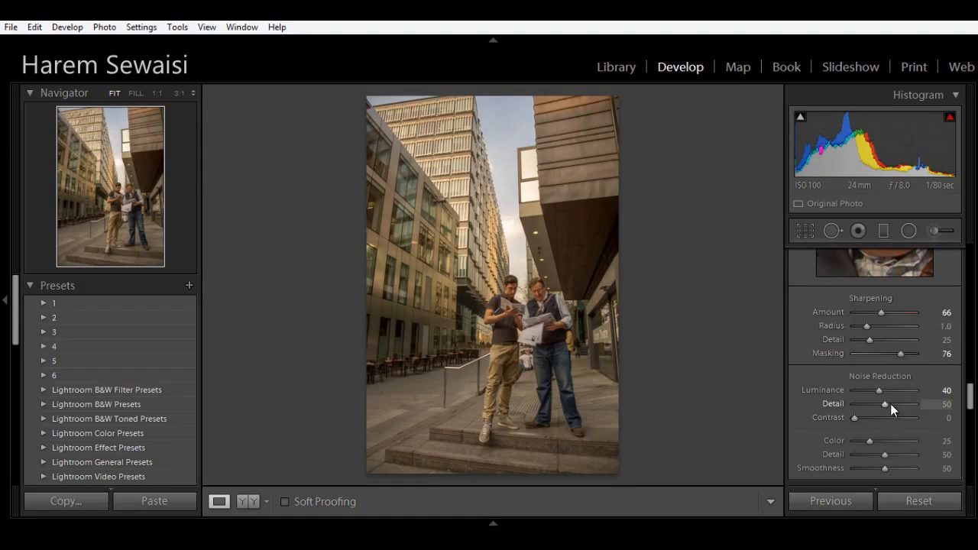
{"action": "scroll", "coordinate": [972, 398], "scroll_direction": "up", "scroll_amount": 1}
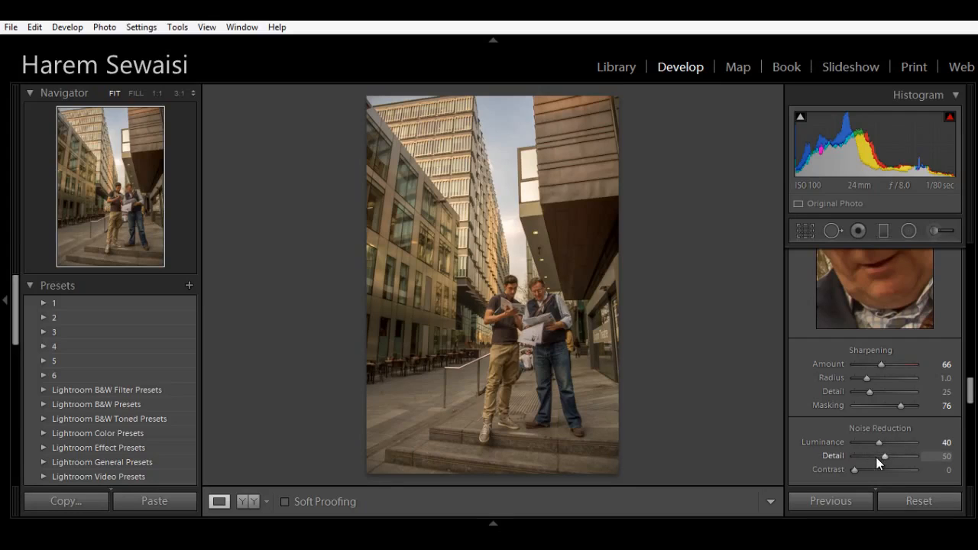
{"action": "left_click_drag", "start_coordinate": [885, 457], "coordinate": [856, 457]}
{"action": "left_click", "coordinate": [855, 444]}
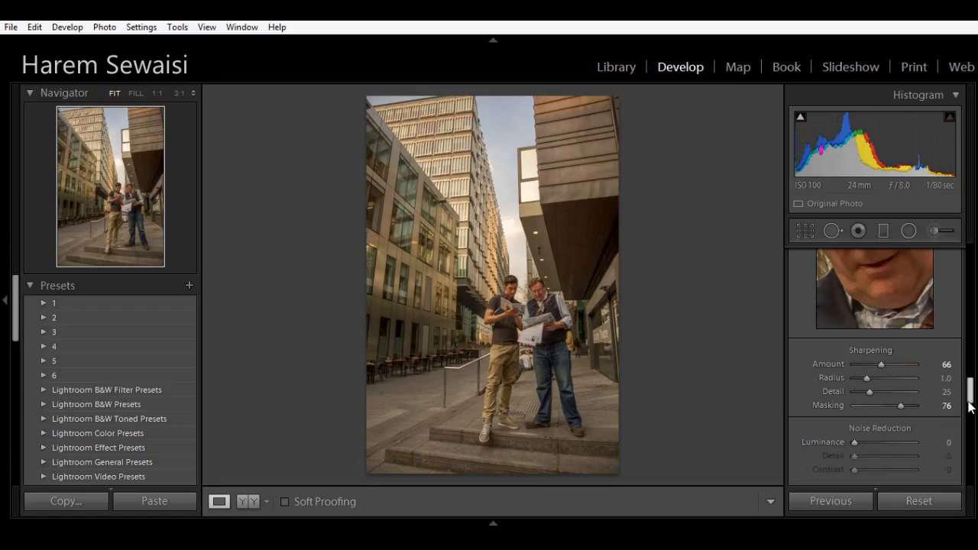
Enable the lens profile corrections, switching them off and on again to compare their effect.
{"action": "left_click_drag", "start_coordinate": [969, 399], "coordinate": [969, 419]}
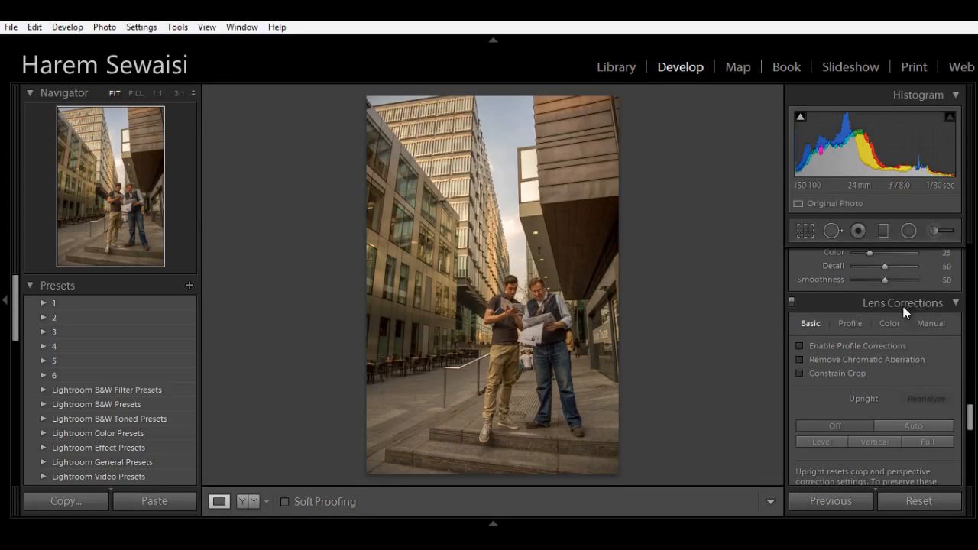
{"action": "left_click", "coordinate": [849, 348]}
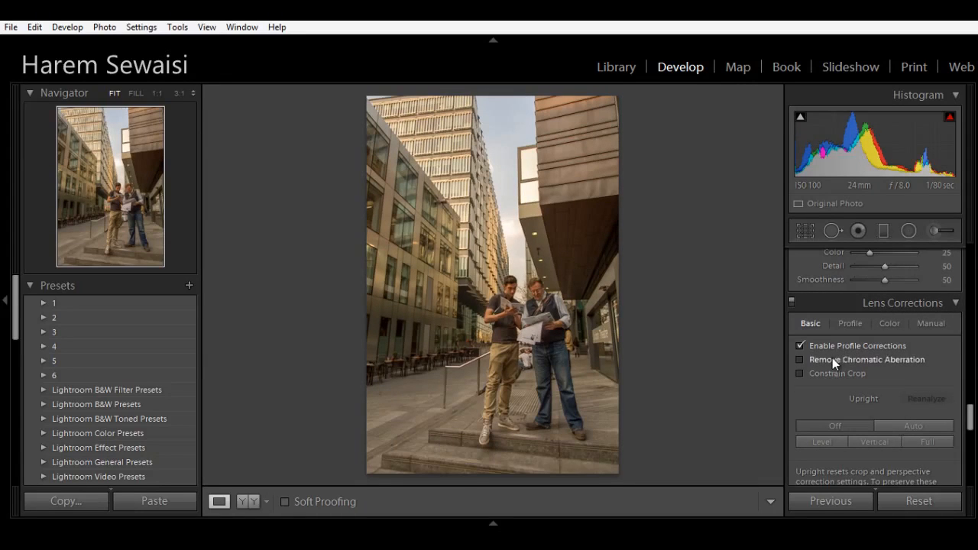
{"action": "left_click", "coordinate": [840, 346]}
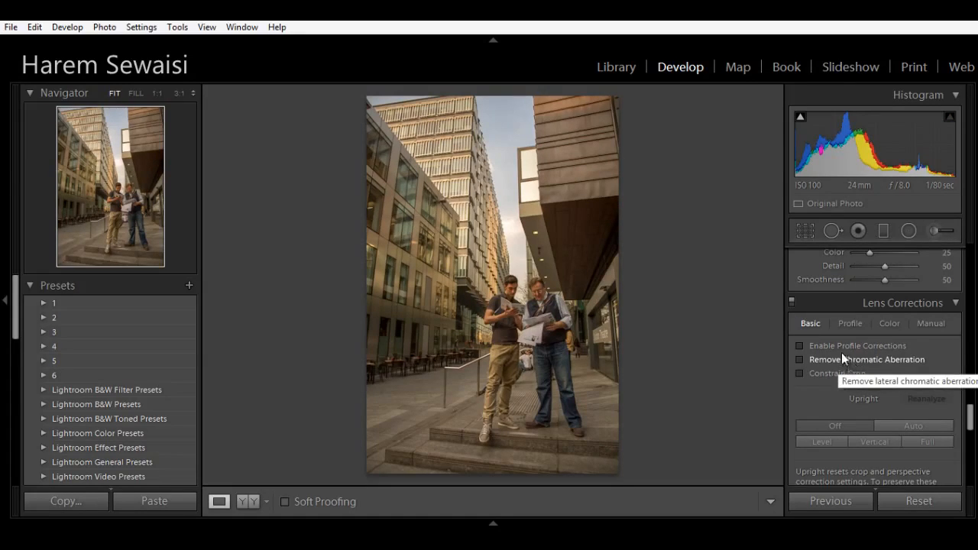
{"action": "left_click", "coordinate": [839, 346]}
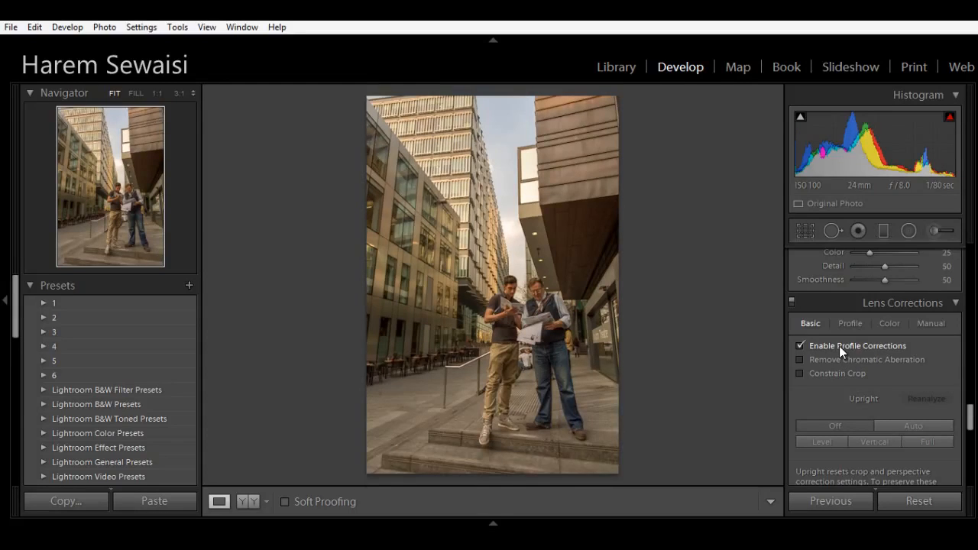
Compare the photo with and without the lens profile corrections several times and leave them disabled.
{"action": "left_click", "coordinate": [839, 346]}
{"action": "left_click", "coordinate": [839, 346]}
{"action": "left_click", "coordinate": [839, 347]}
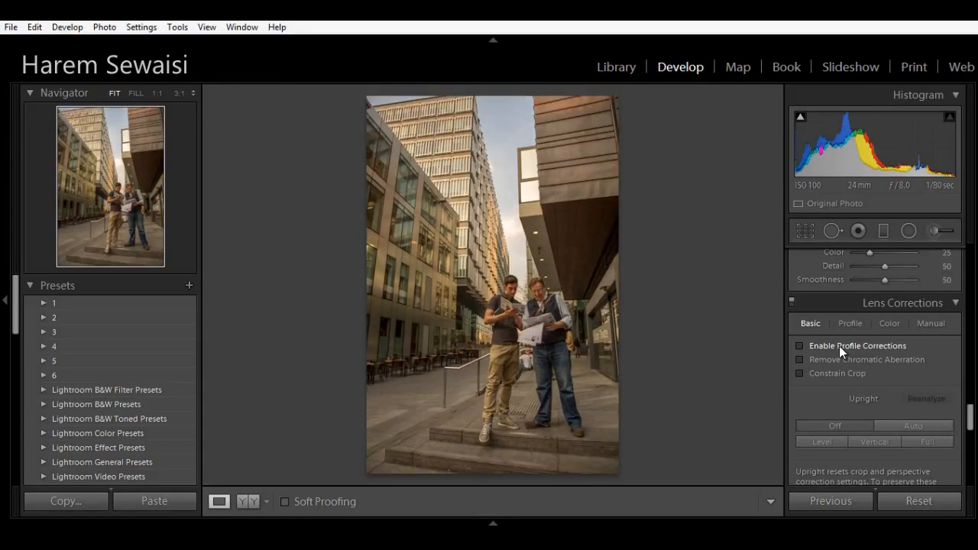
{"action": "left_click", "coordinate": [839, 346]}
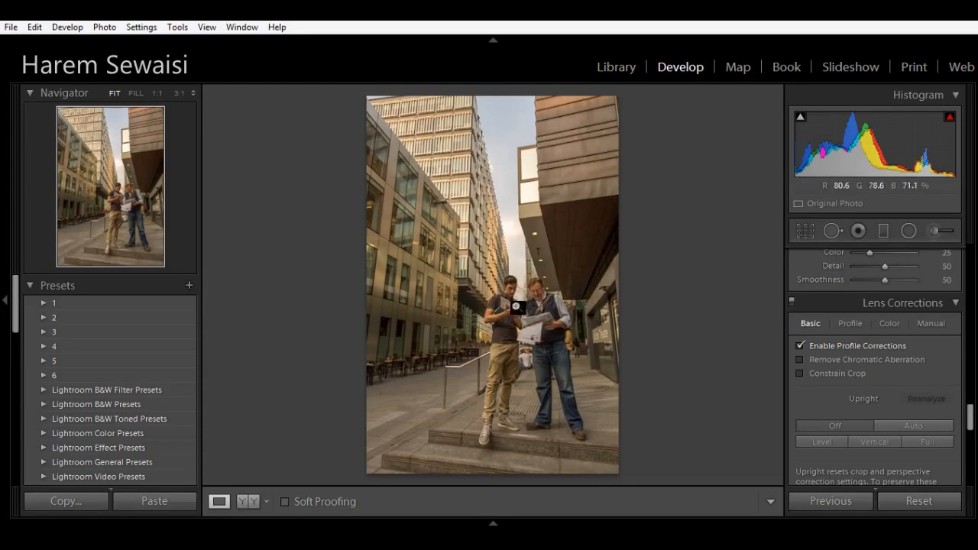
{"action": "left_click", "coordinate": [864, 345]}
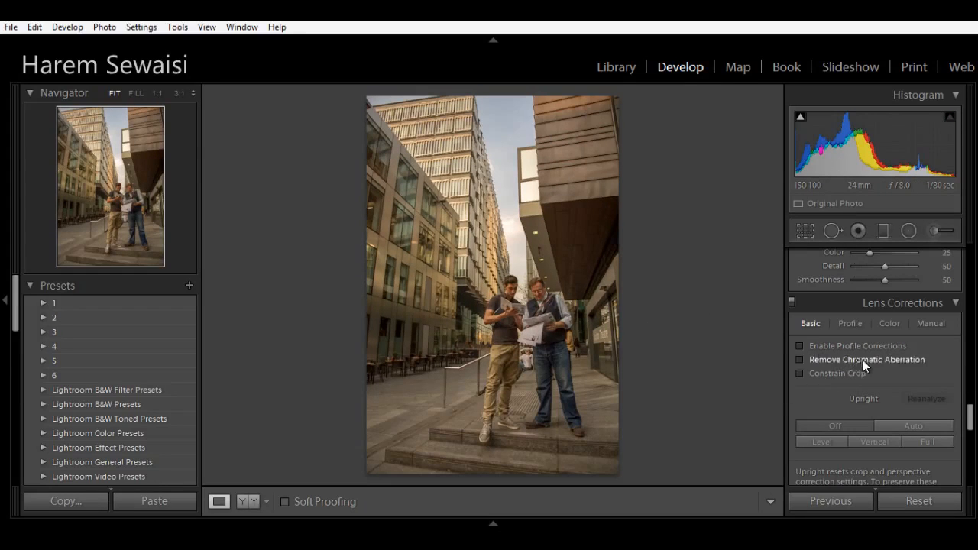
Examine the building edges against the sky at 1:1 for colour fringing.
{"action": "left_click_drag", "start_coordinate": [524, 148], "coordinate": [546, 201]}
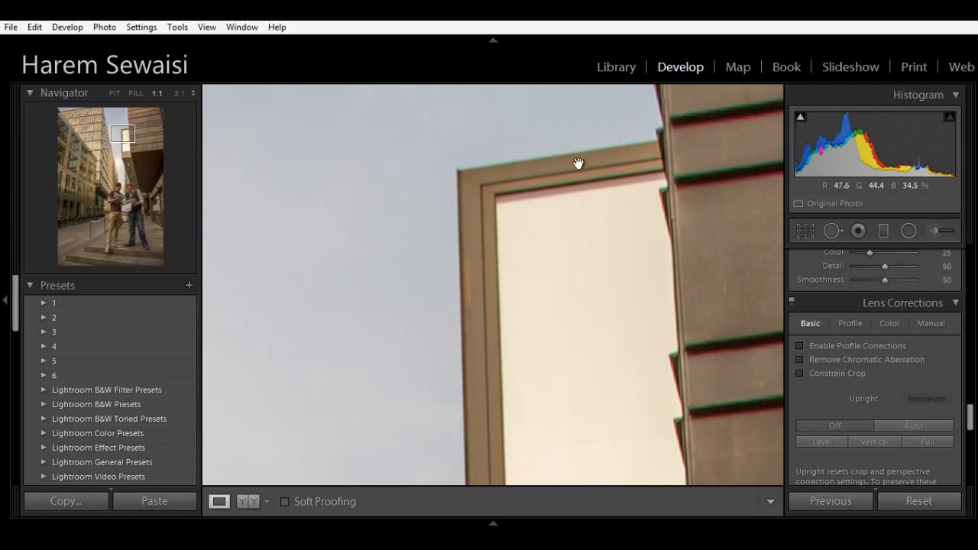
{"action": "mouse_move", "coordinate": [578, 164]}
{"action": "left_mouse_down"}
{"action": "mouse_move", "coordinate": [573, 138]}
{"action": "mouse_move", "coordinate": [570, 234]}
{"action": "mouse_move", "coordinate": [561, 160]}
{"action": "left_mouse_up"}
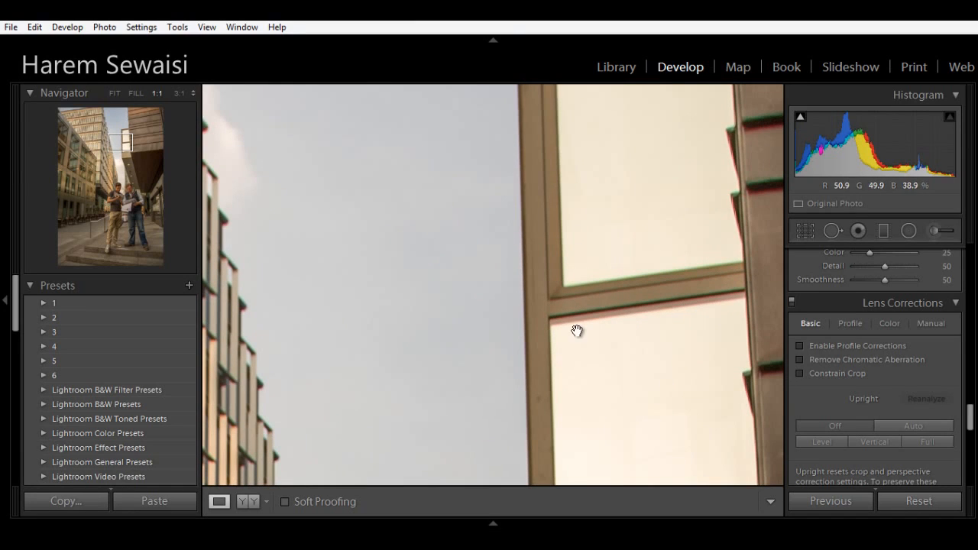
{"action": "left_click_drag", "start_coordinate": [386, 269], "coordinate": [443, 243]}
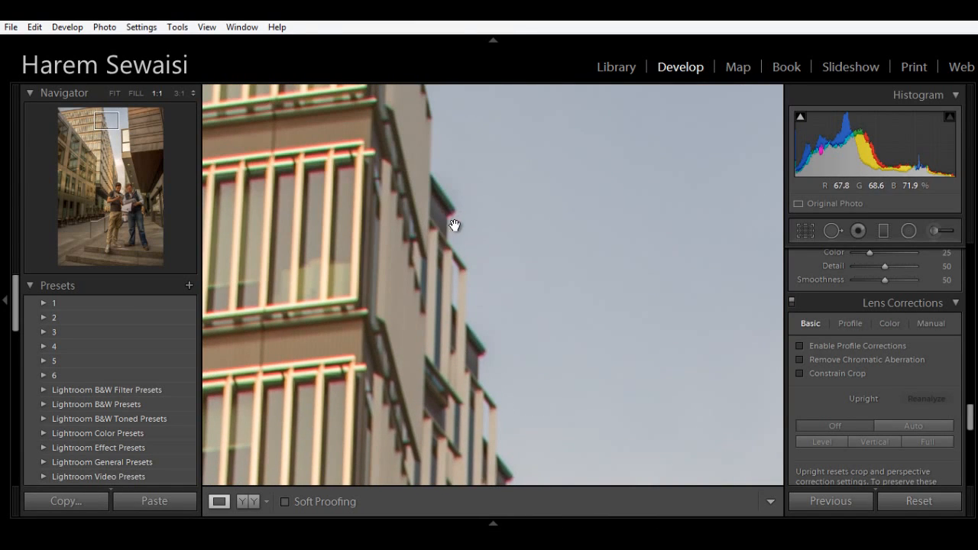
{"action": "left_click_drag", "start_coordinate": [452, 277], "coordinate": [498, 224]}
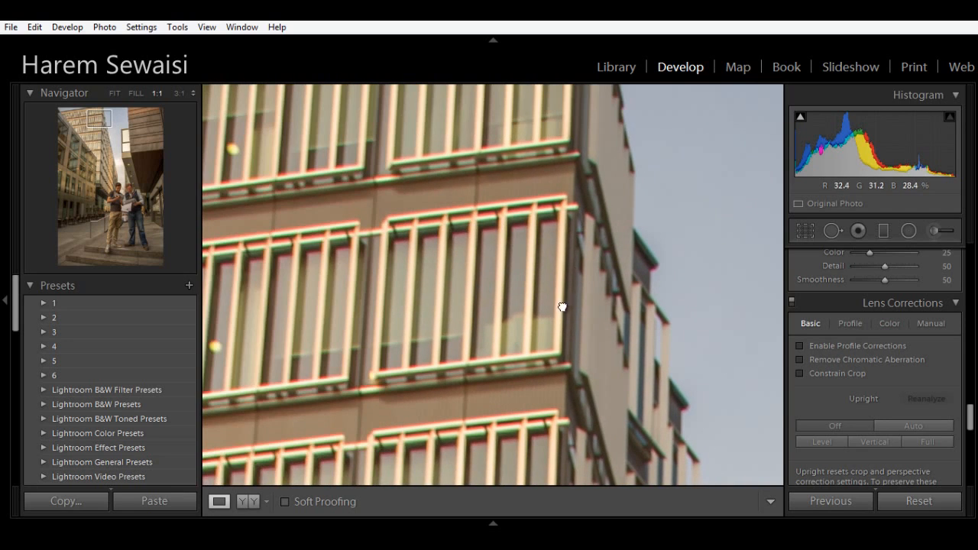
{"action": "left_click_drag", "start_coordinate": [561, 305], "coordinate": [504, 247]}
{"action": "left_click", "coordinate": [511, 255]}
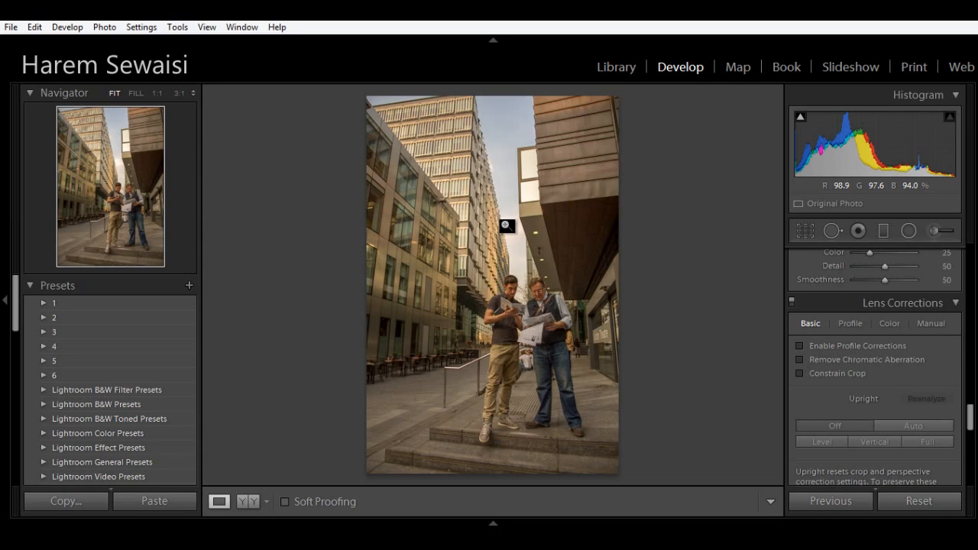
{"action": "left_click", "coordinate": [506, 225]}
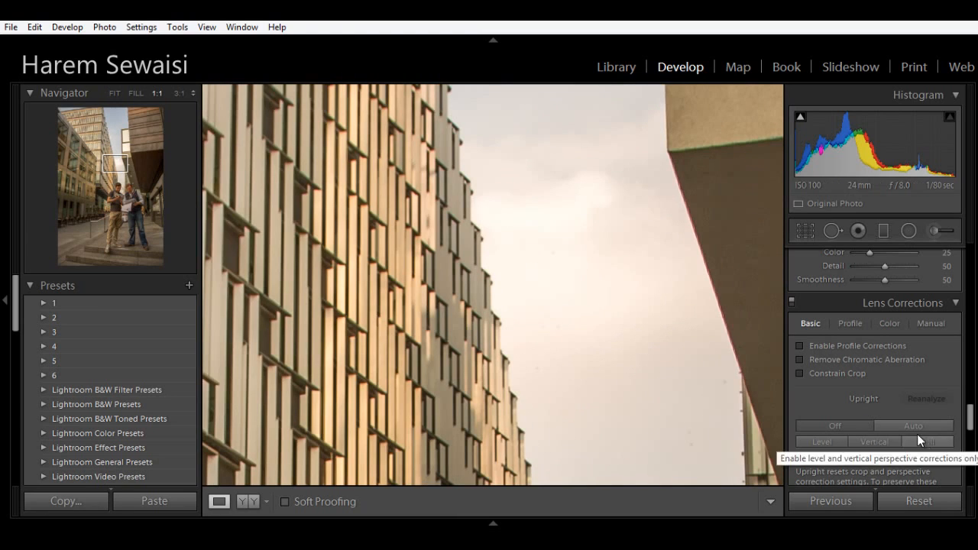
{"action": "left_click_drag", "start_coordinate": [637, 387], "coordinate": [578, 369]}
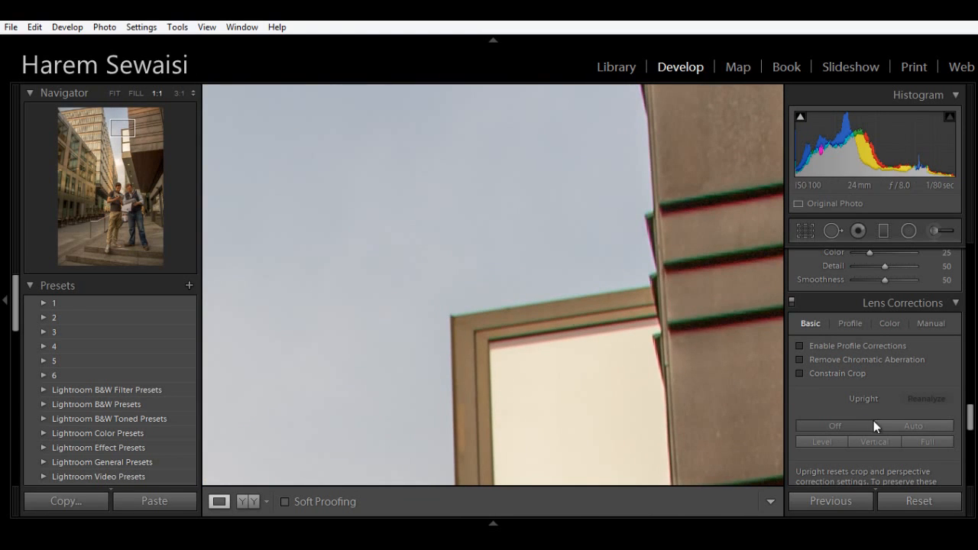
Enable Remove Chromatic Aberration, toggling it to compare the fringes, and return to the whole-photo view.
{"action": "left_click", "coordinate": [858, 359]}
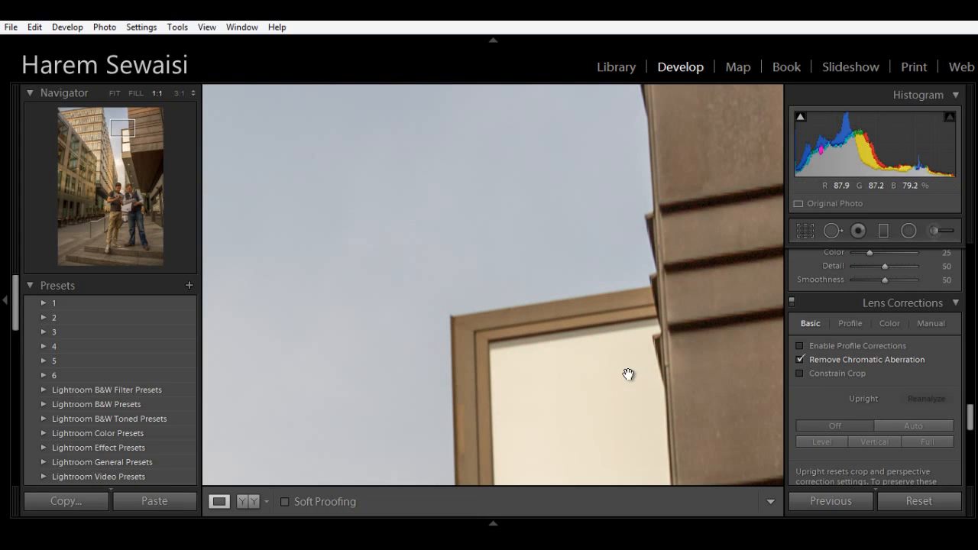
{"action": "left_click", "coordinate": [853, 359]}
{"action": "left_click", "coordinate": [853, 360]}
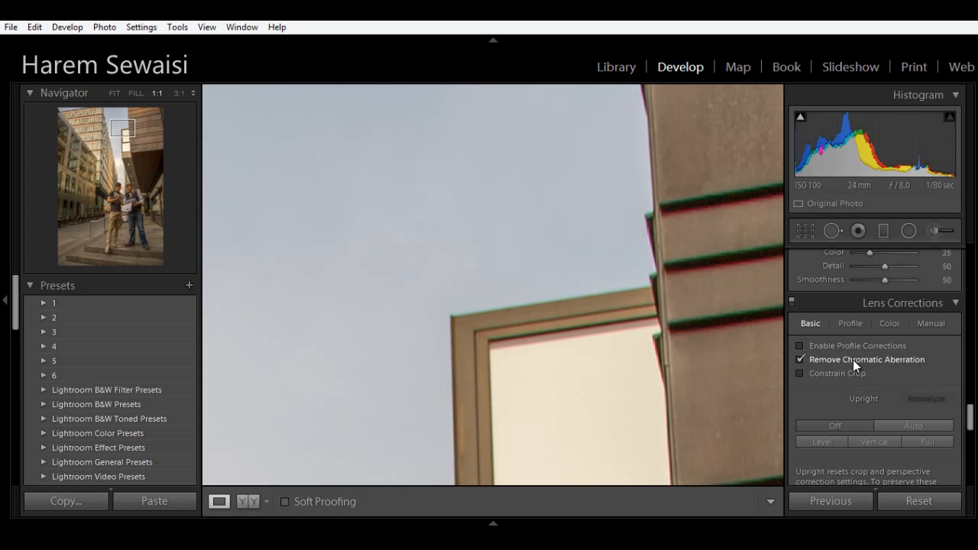
{"action": "left_click", "coordinate": [616, 339]}
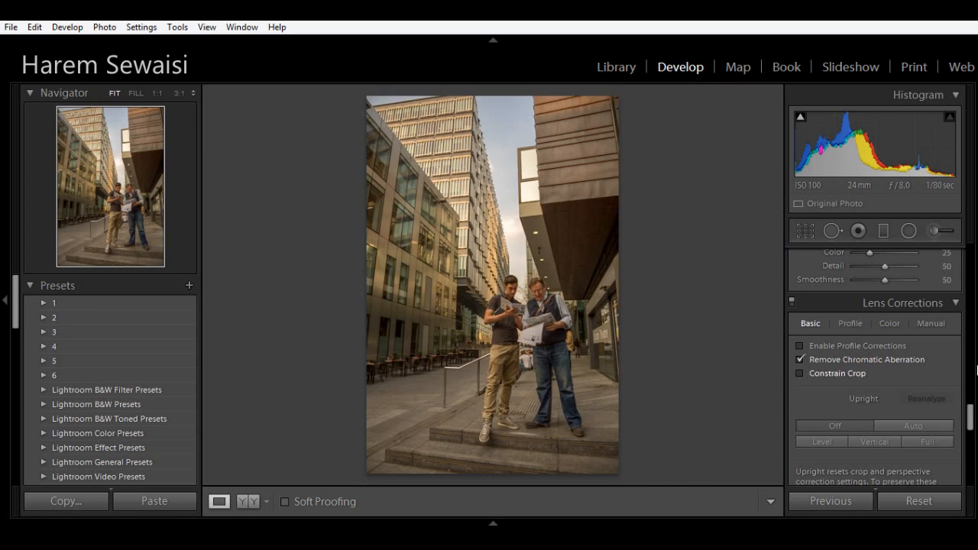
Try a post-crop vignetting Amount of −12 and reset it to 0.
{"action": "left_click_drag", "start_coordinate": [972, 419], "coordinate": [970, 442]}
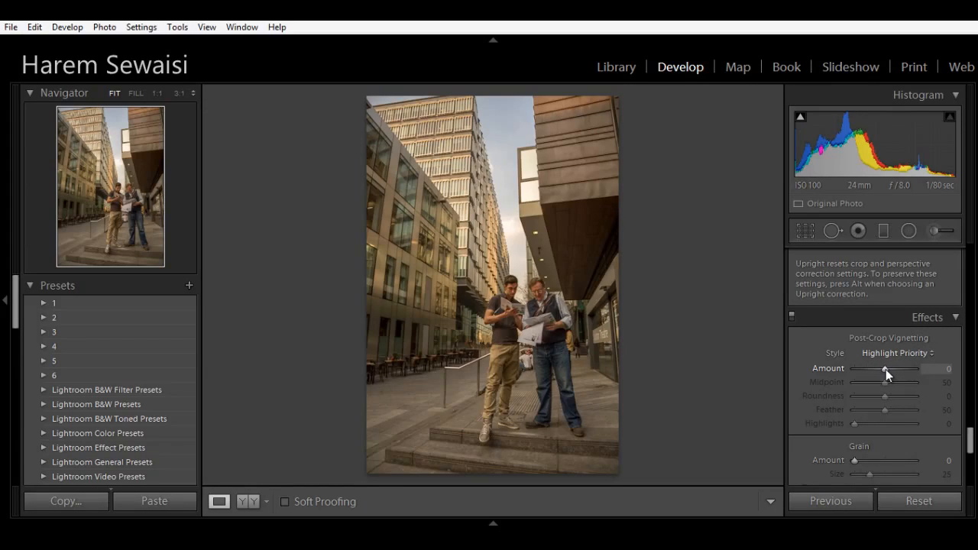
{"action": "mouse_move", "coordinate": [885, 369]}
{"action": "left_mouse_down"}
{"action": "mouse_move", "coordinate": [837, 372]}
{"action": "mouse_move", "coordinate": [881, 376]}
{"action": "left_mouse_up"}
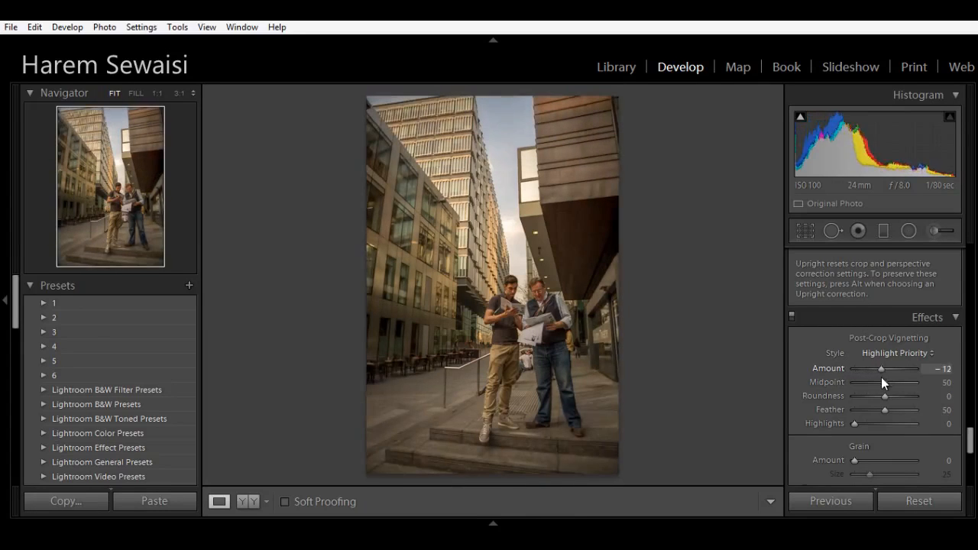
{"action": "double_click", "coordinate": [830, 370]}
Tint the split-toning Highlights yellow with Hue 56 and Saturation 21.
{"action": "left_click_drag", "start_coordinate": [970, 442], "coordinate": [965, 359]}
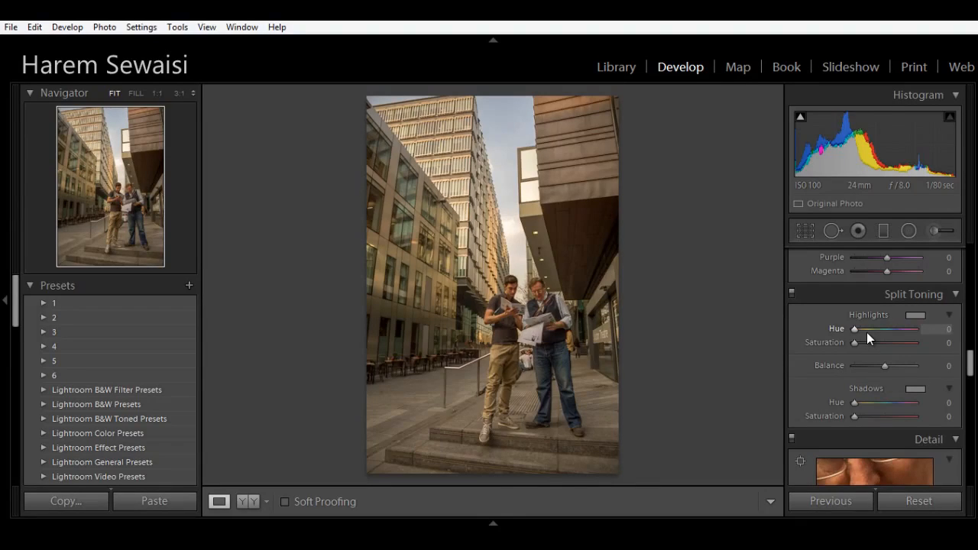
{"action": "left_click", "coordinate": [909, 317]}
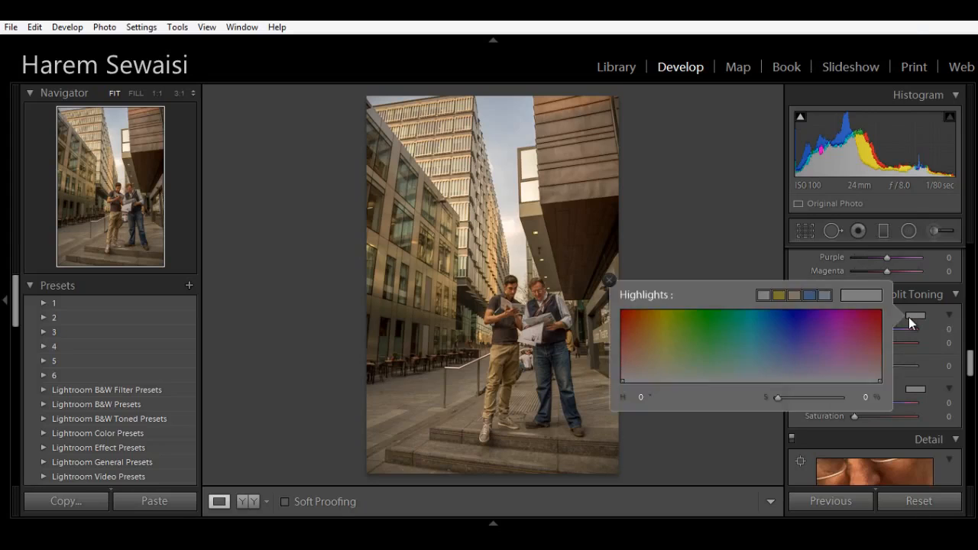
{"action": "key", "text": "super+c"}
{"action": "left_click", "coordinate": [914, 317]}
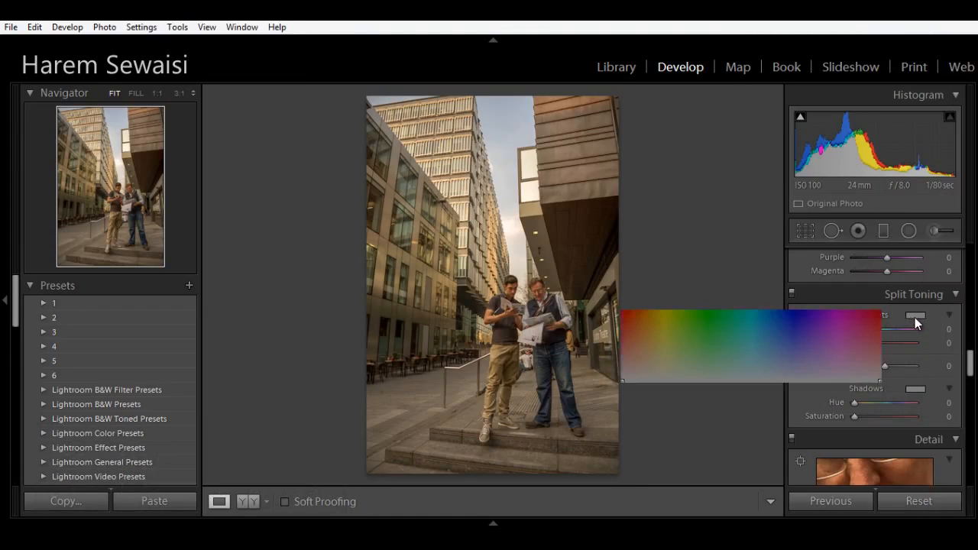
{"action": "left_click_drag", "start_coordinate": [698, 325], "coordinate": [660, 327]}
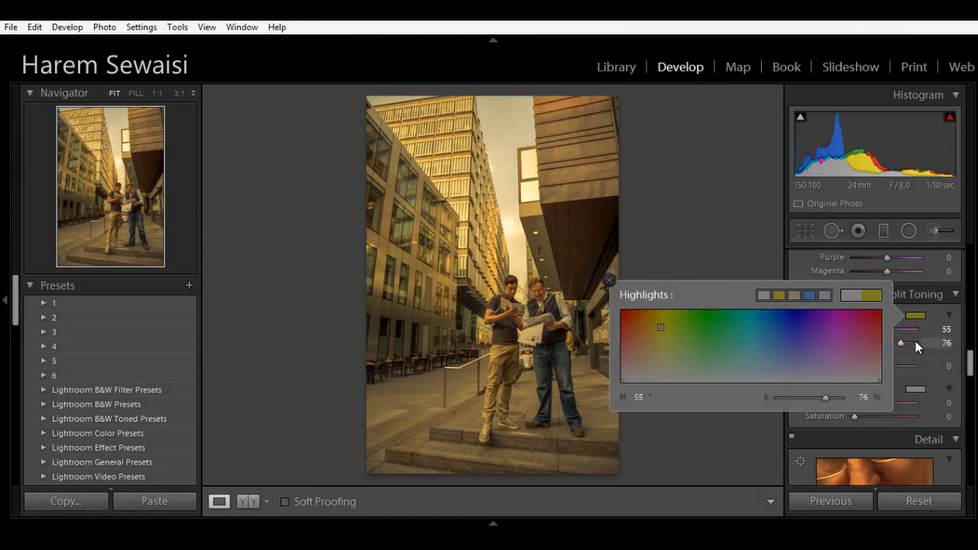
{"action": "left_click", "coordinate": [910, 345]}
{"action": "left_click_drag", "start_coordinate": [896, 344], "coordinate": [854, 347]}
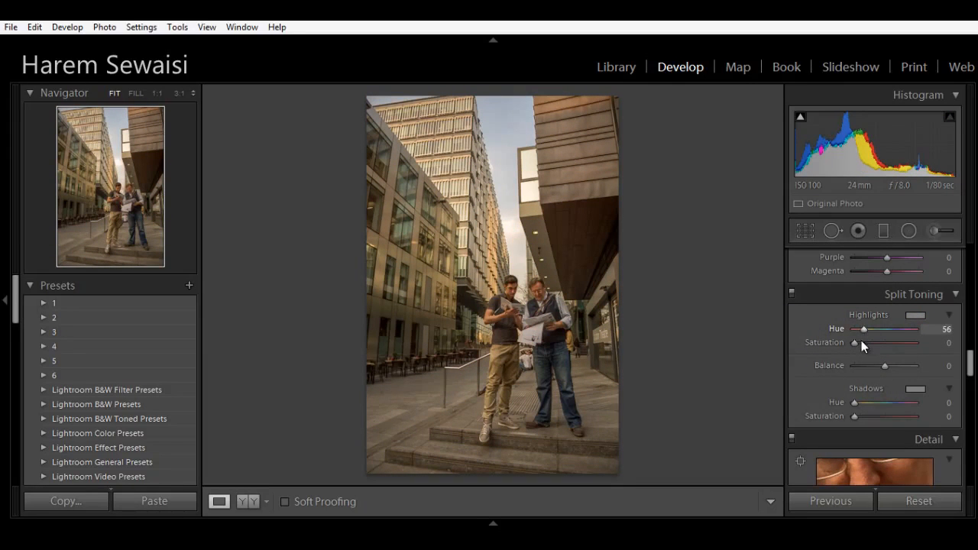
{"action": "mouse_move", "coordinate": [855, 342]}
{"action": "left_mouse_down"}
{"action": "mouse_move", "coordinate": [953, 338]}
{"action": "mouse_move", "coordinate": [868, 341]}
{"action": "left_mouse_up"}
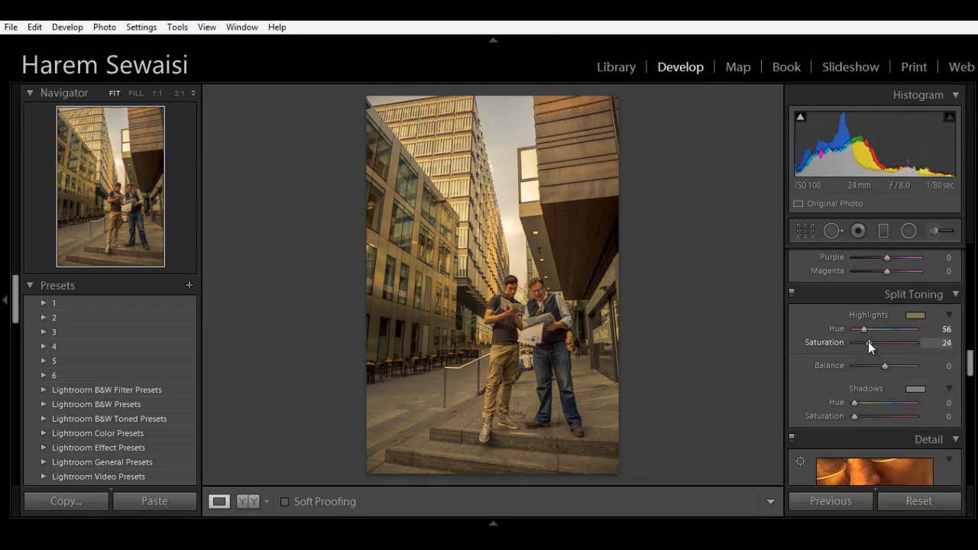
Tint the split-toning Shadows blue with Hue 244 and Saturation 21.
{"action": "left_click", "coordinate": [897, 404]}
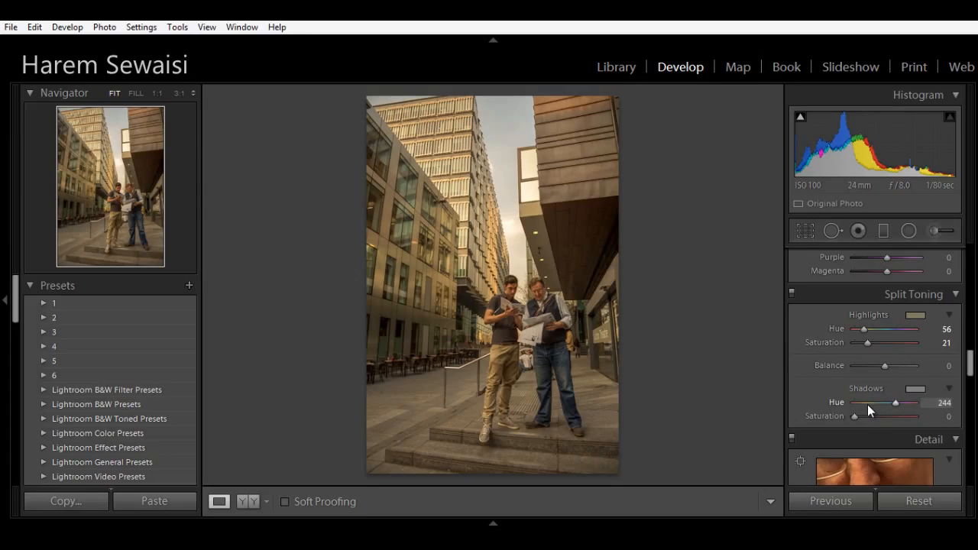
{"action": "left_click_drag", "start_coordinate": [857, 418], "coordinate": [868, 417]}
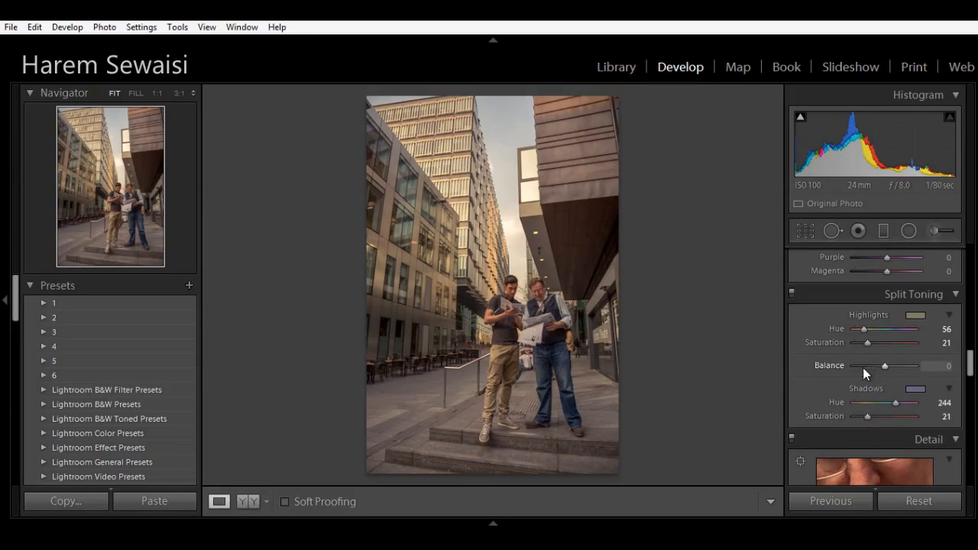
Set the split-toning Balance to +33 and the Highlights Saturation to 14, trying stronger and weaker values.
{"action": "mouse_move", "coordinate": [885, 368]}
{"action": "left_mouse_down"}
{"action": "mouse_move", "coordinate": [924, 366]}
{"action": "mouse_move", "coordinate": [786, 368]}
{"action": "mouse_move", "coordinate": [878, 369]}
{"action": "left_mouse_up"}
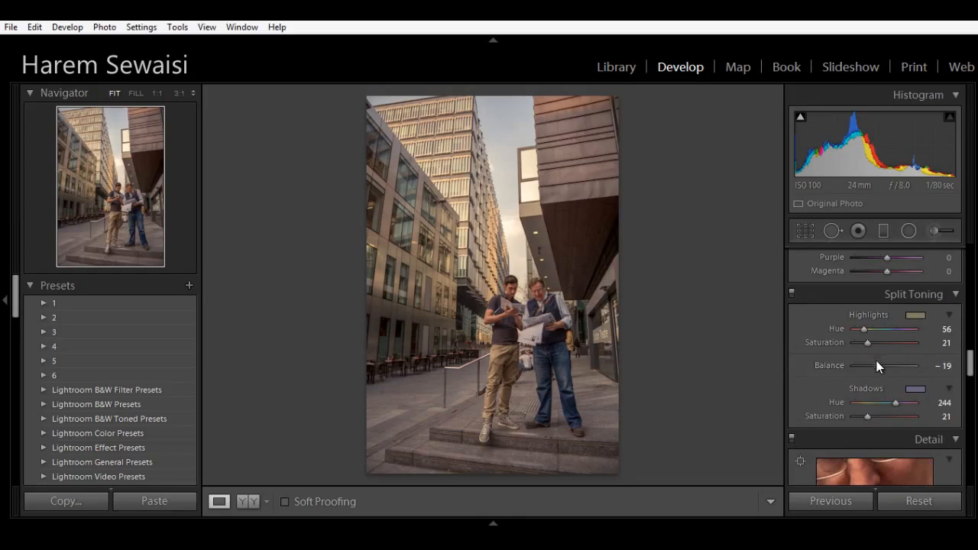
{"action": "left_click_drag", "start_coordinate": [875, 368], "coordinate": [895, 367]}
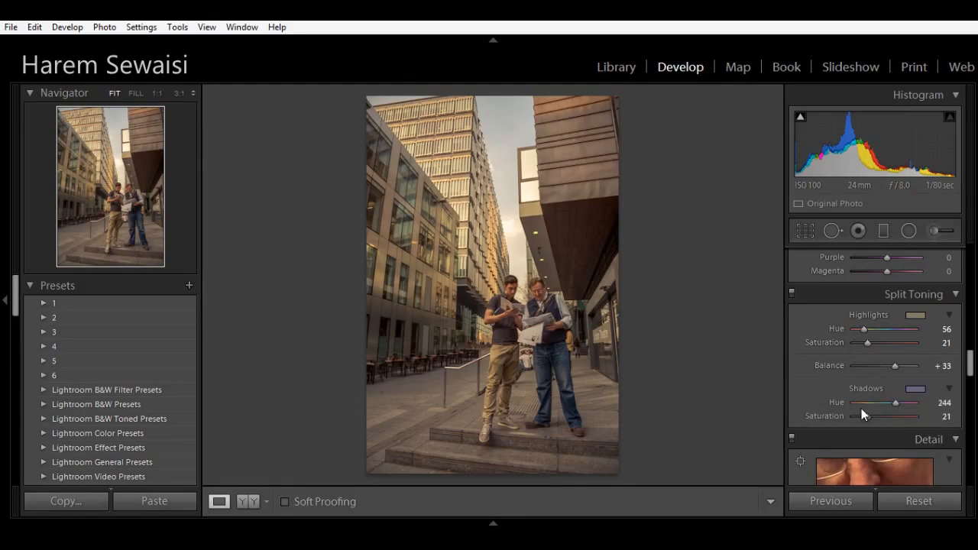
{"action": "left_click_drag", "start_coordinate": [868, 344], "coordinate": [877, 344]}
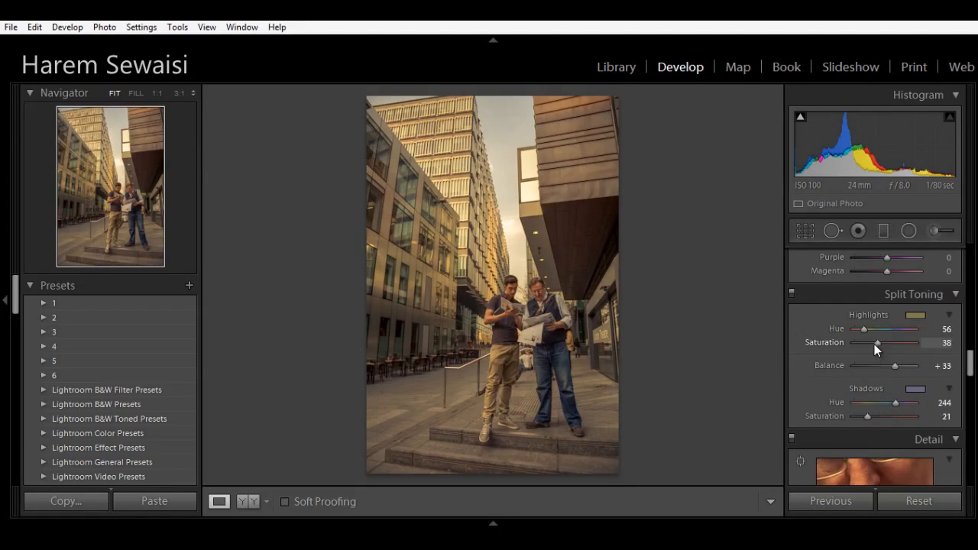
{"action": "left_click_drag", "start_coordinate": [875, 343], "coordinate": [861, 344]}
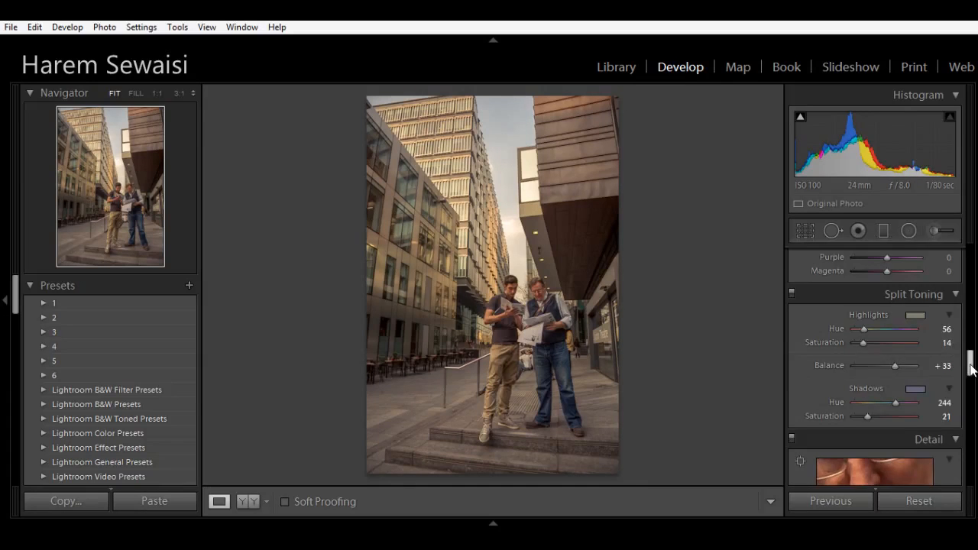
Draw an upright Radial Filter ellipse around the upper bodies of the two men.
{"action": "left_click_drag", "start_coordinate": [970, 365], "coordinate": [969, 252]}
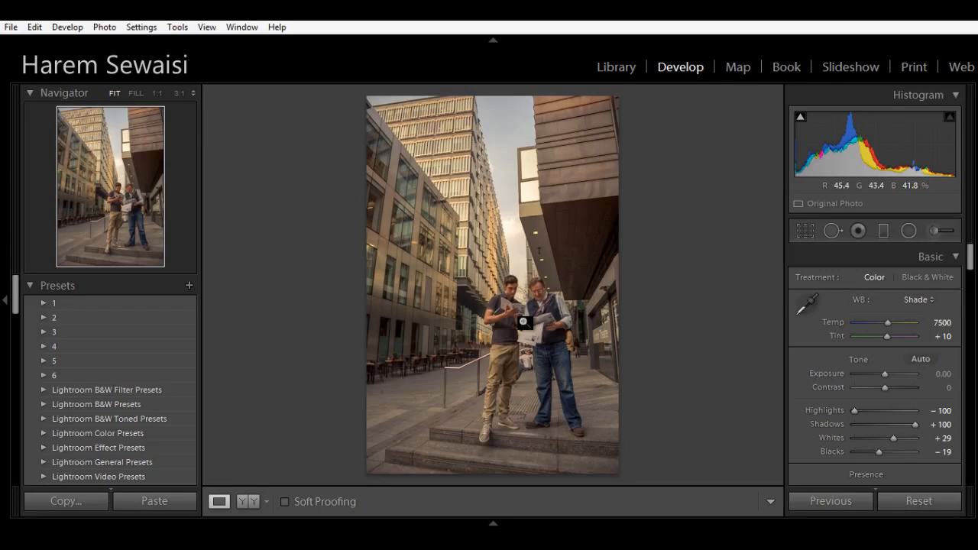
{"action": "left_click", "coordinate": [909, 236]}
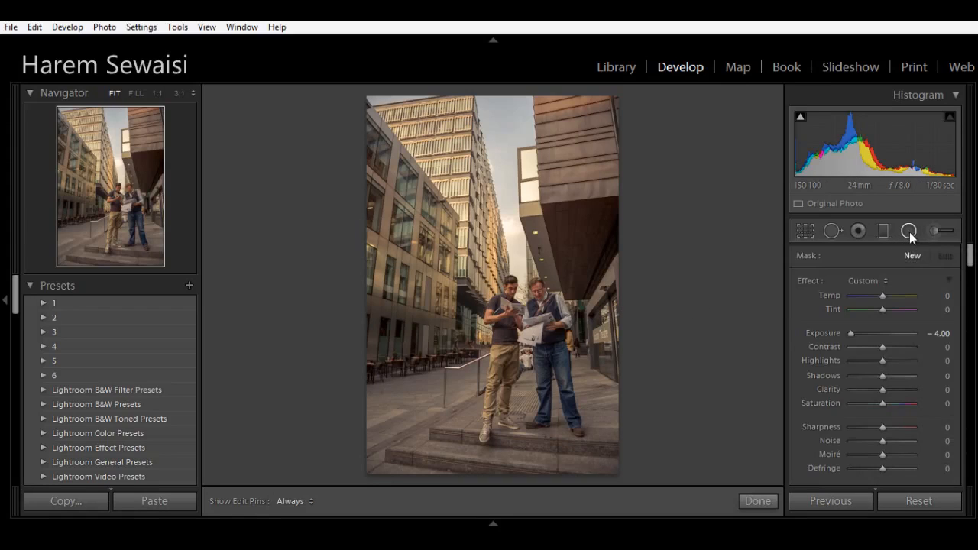
{"action": "left_click", "coordinate": [909, 231]}
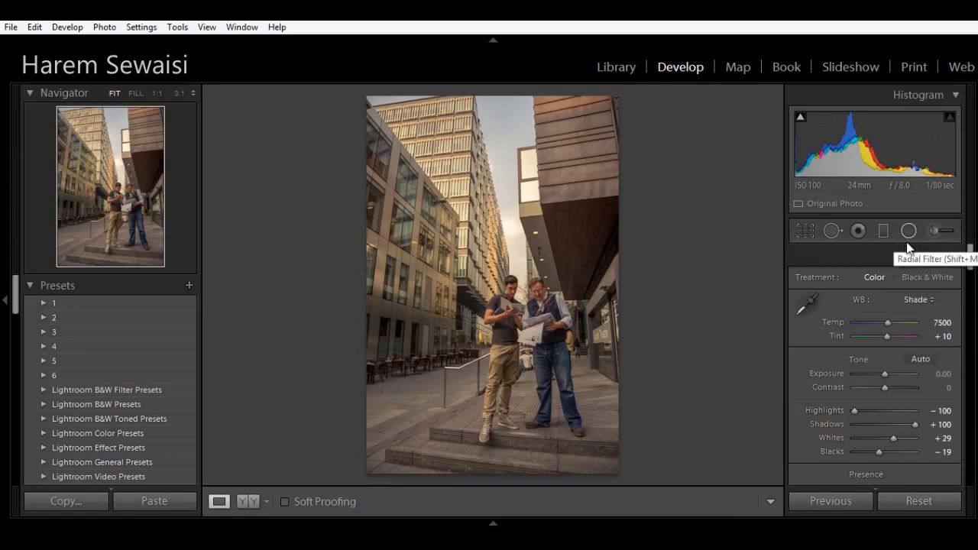
{"action": "left_click", "coordinate": [908, 231]}
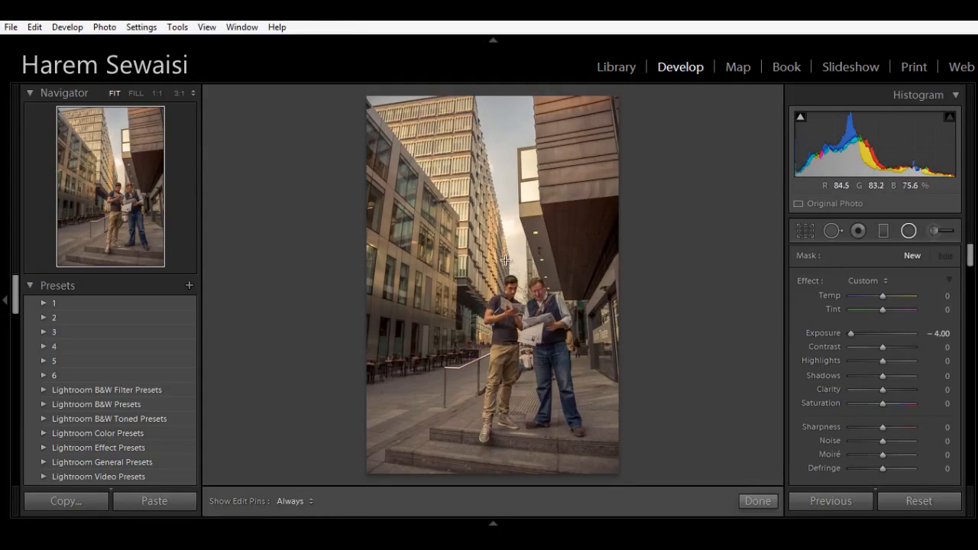
{"action": "left_click_drag", "start_coordinate": [506, 261], "coordinate": [563, 333]}
{"action": "left_click_drag", "start_coordinate": [504, 260], "coordinate": [527, 312]}
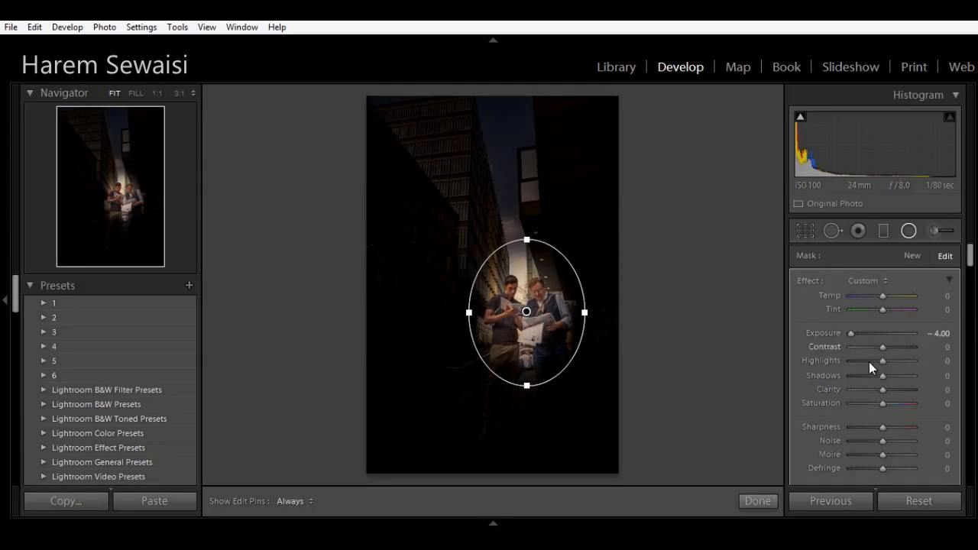
Reset the radial filter's Exposure to 0, and try Contrast 100 and Highlights −100 before returning both to 0.
{"action": "double_click", "coordinate": [822, 334]}
{"action": "left_click_drag", "start_coordinate": [873, 351], "coordinate": [806, 363]}
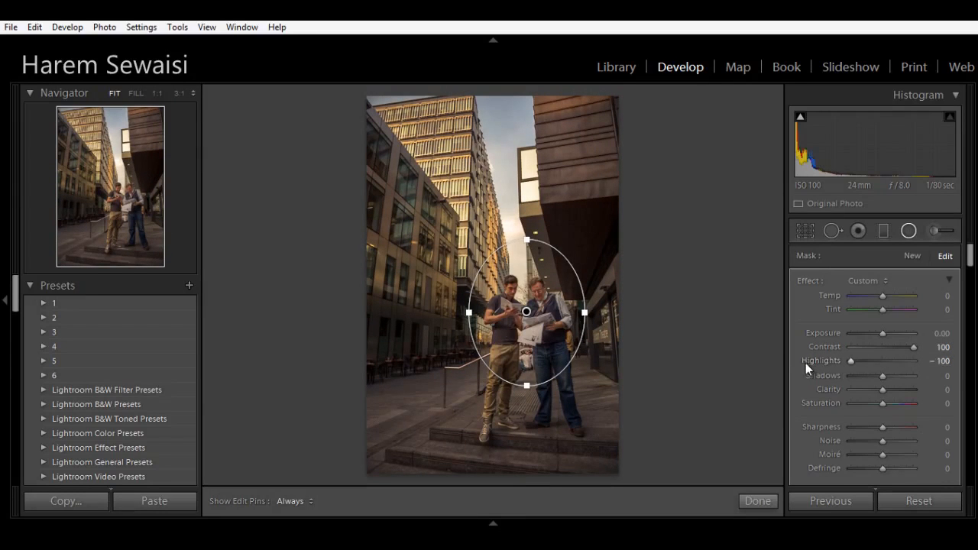
{"action": "double_click", "coordinate": [811, 361]}
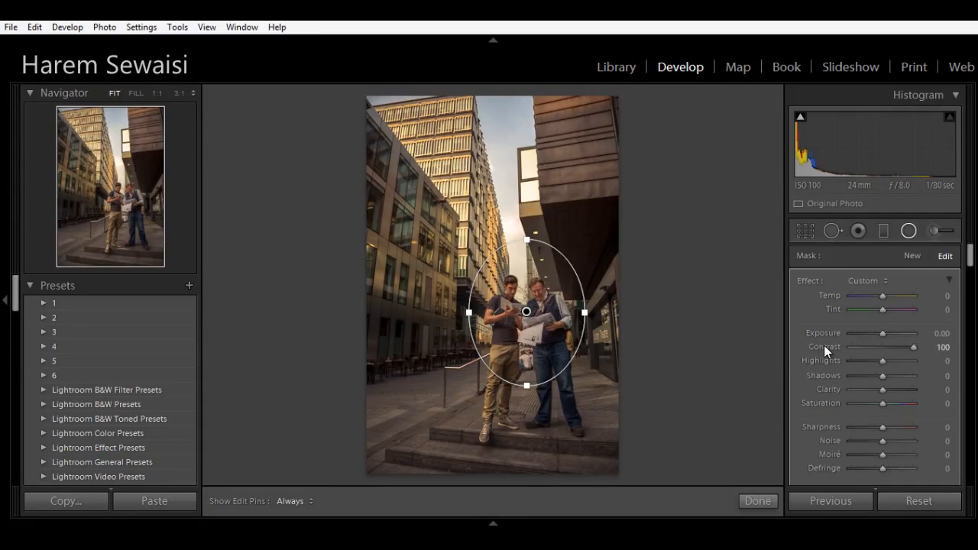
{"action": "double_click", "coordinate": [824, 345]}
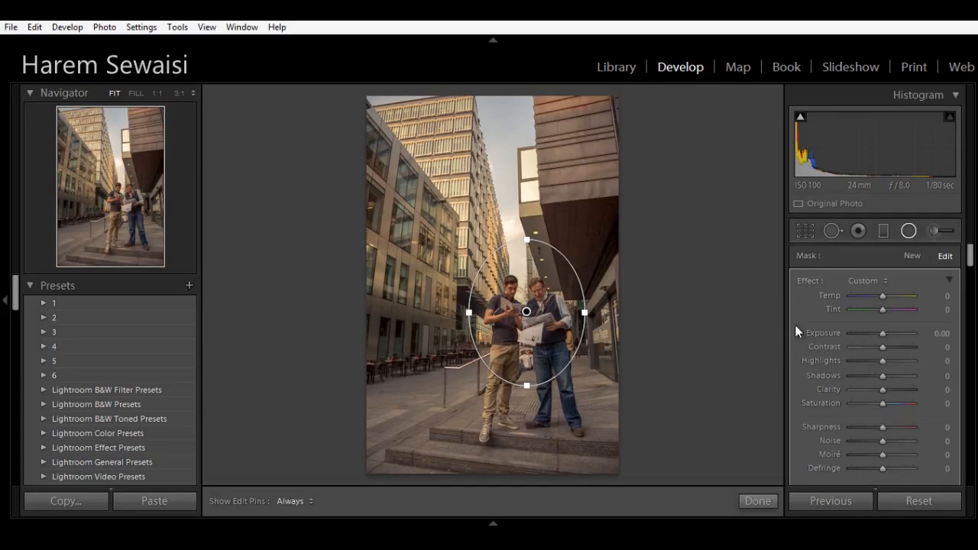
Set the radial filter's Highlights to −100 and its Feather to 100.
{"action": "left_click_drag", "start_coordinate": [869, 359], "coordinate": [845, 360]}
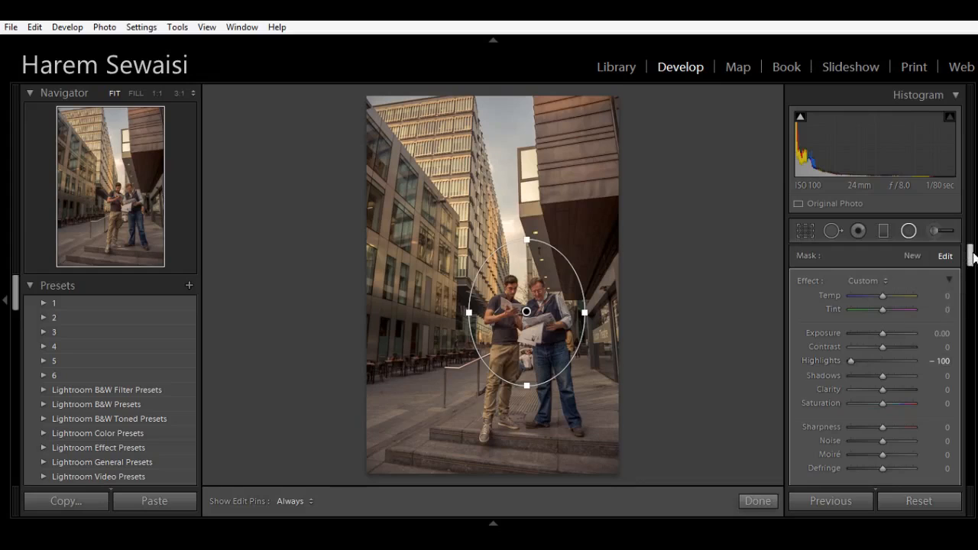
{"action": "scroll", "coordinate": [959, 278], "scroll_direction": "down", "scroll_amount": 3}
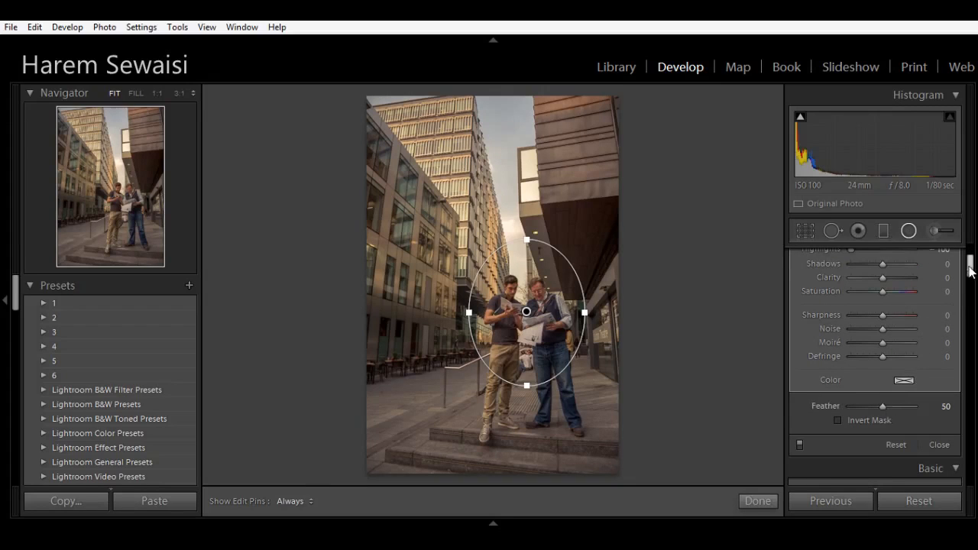
{"action": "mouse_move", "coordinate": [972, 272]}
{"action": "left_mouse_down"}
{"action": "mouse_move", "coordinate": [971, 262]}
{"action": "mouse_move", "coordinate": [971, 273]}
{"action": "left_mouse_up"}
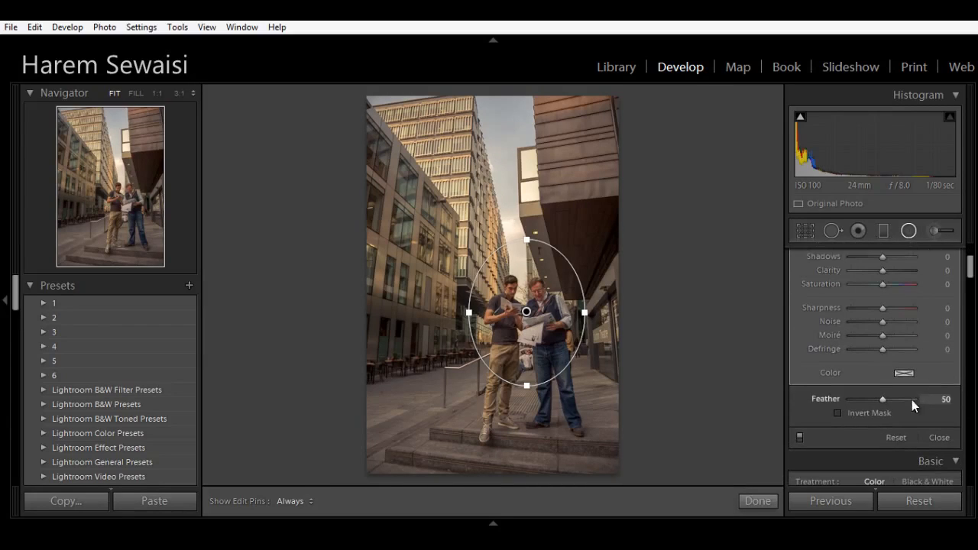
Stretch the radial filter ellipse taller to reach the men's lower legs, and set its Exposure to −0.05.
{"action": "left_click_drag", "start_coordinate": [526, 240], "coordinate": [531, 213]}
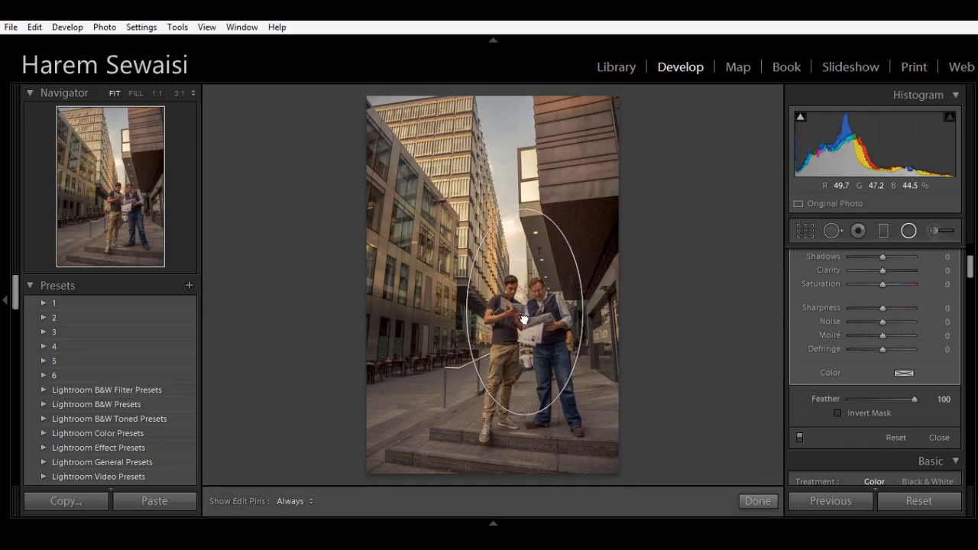
{"action": "left_click_drag", "start_coordinate": [971, 267], "coordinate": [970, 258]}
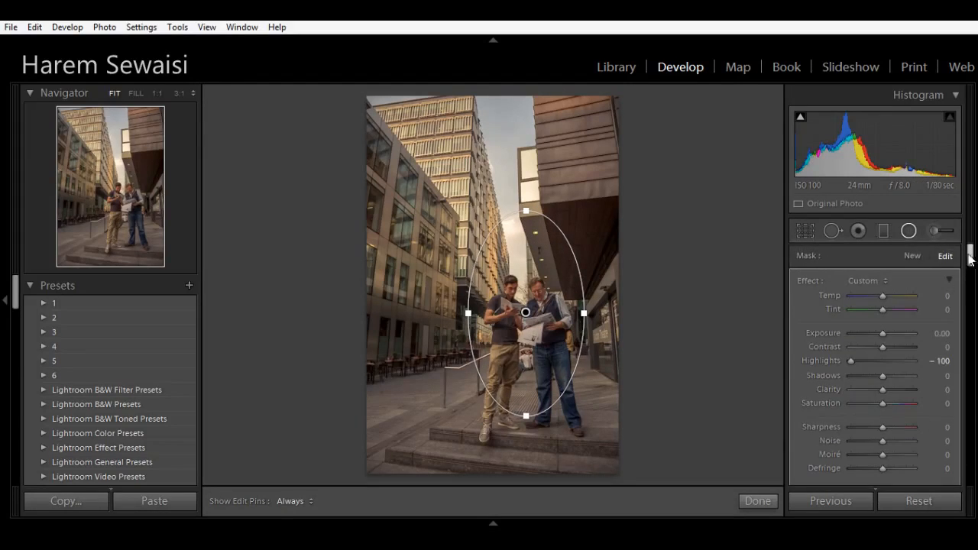
{"action": "left_click_drag", "start_coordinate": [882, 335], "coordinate": [882, 335]}
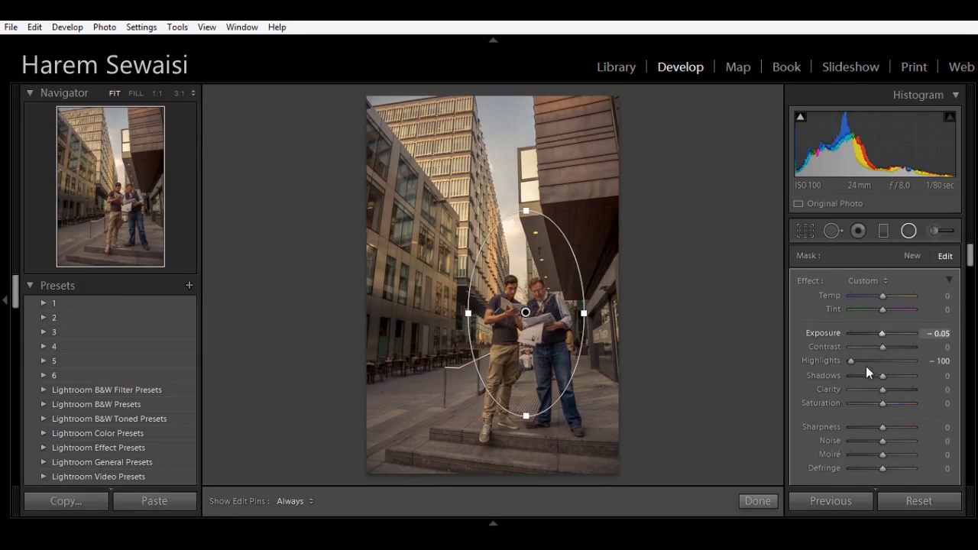
Add a second upright Radial Filter ellipse with Exposure −4.00 centred on the two men.
{"action": "left_click", "coordinate": [910, 255]}
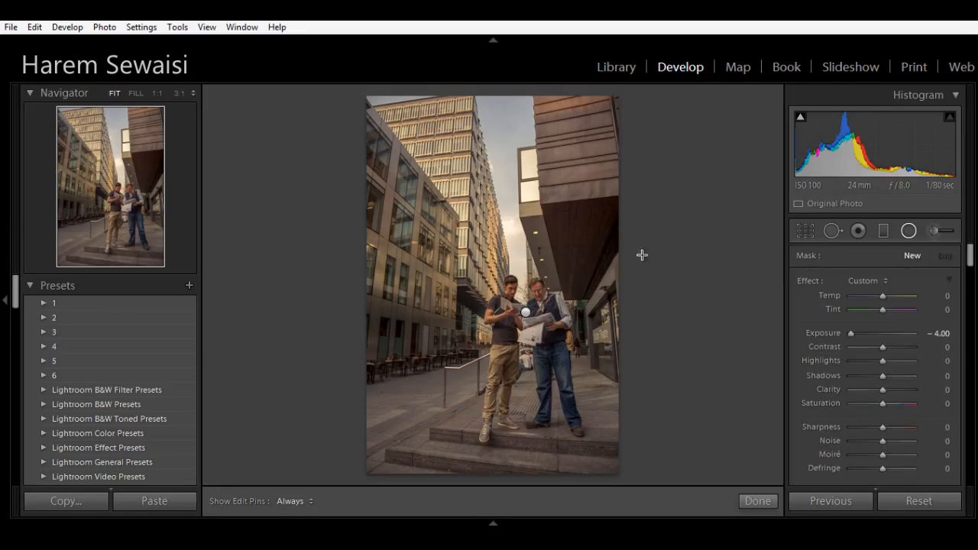
{"action": "mouse_move", "coordinate": [521, 267]}
{"action": "left_mouse_down"}
{"action": "mouse_move", "coordinate": [565, 340]}
{"action": "mouse_move", "coordinate": [578, 343]}
{"action": "mouse_move", "coordinate": [579, 360]}
{"action": "left_mouse_up"}
{"action": "left_click_drag", "start_coordinate": [520, 283], "coordinate": [524, 314]}
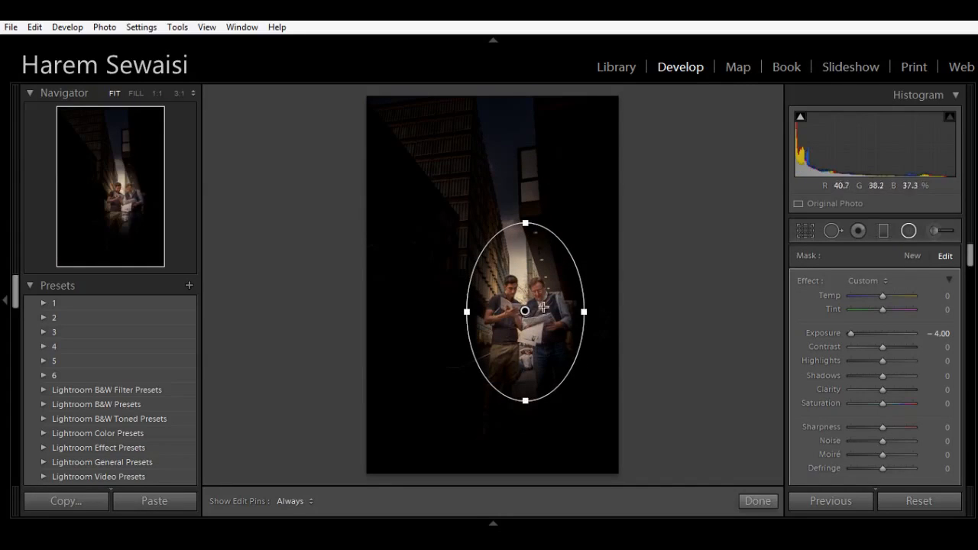
Invert the second radial filter's mask so the effect applies inside the ellipse, toggling it to compare.
{"action": "left_click_drag", "start_coordinate": [973, 252], "coordinate": [971, 272]}
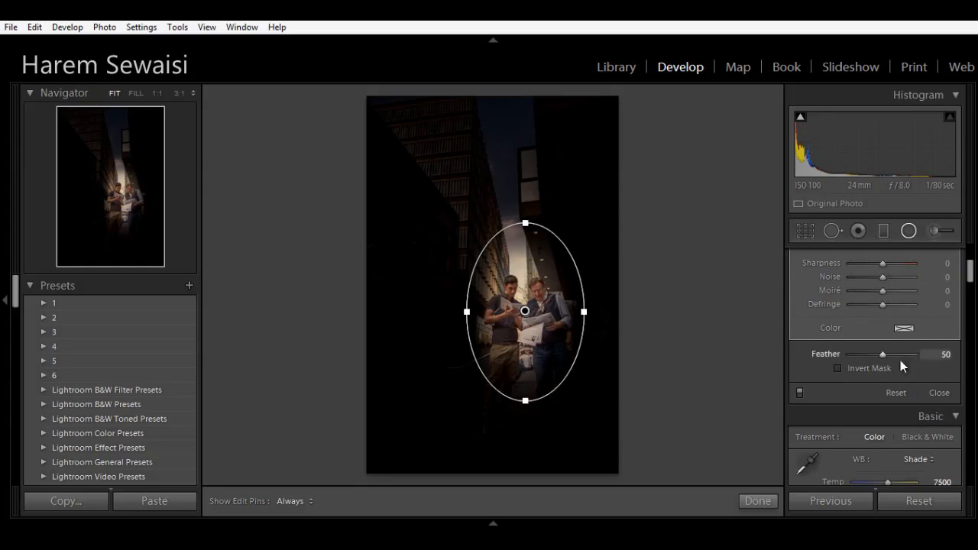
{"action": "left_click", "coordinate": [864, 369]}
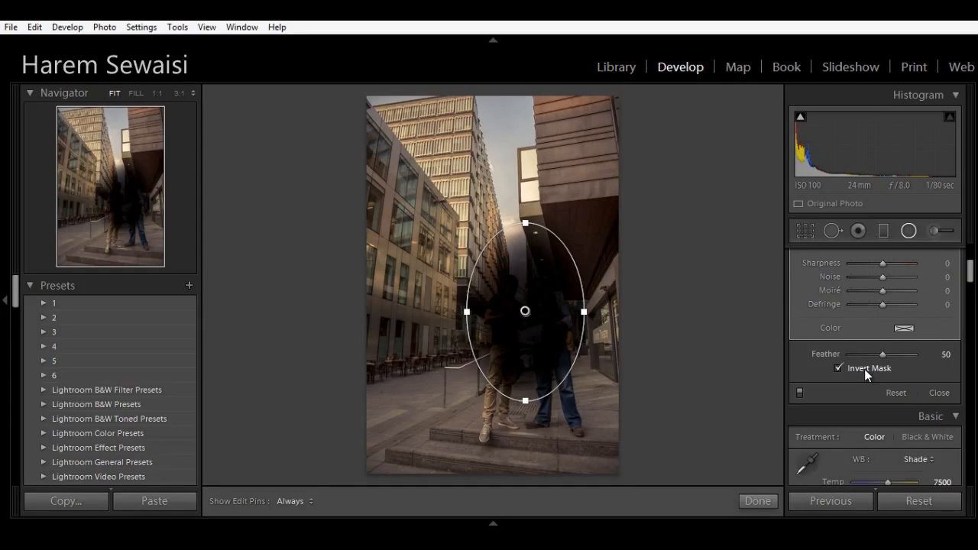
{"action": "left_click", "coordinate": [864, 369]}
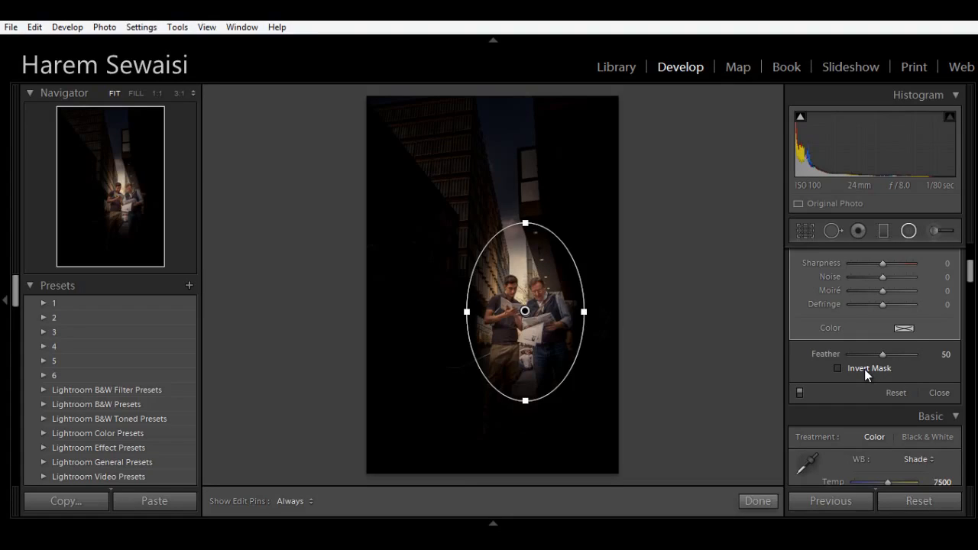
{"action": "left_click", "coordinate": [864, 370]}
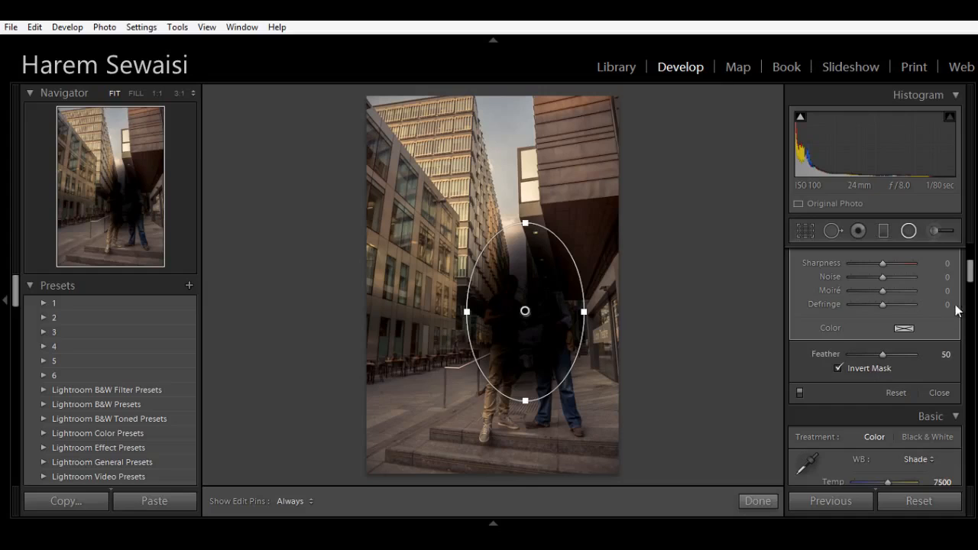
Set the second radial filter's Feather to 100 and stretch its ellipse taller over the men's full bodies.
{"action": "left_click_drag", "start_coordinate": [883, 357], "coordinate": [915, 354]}
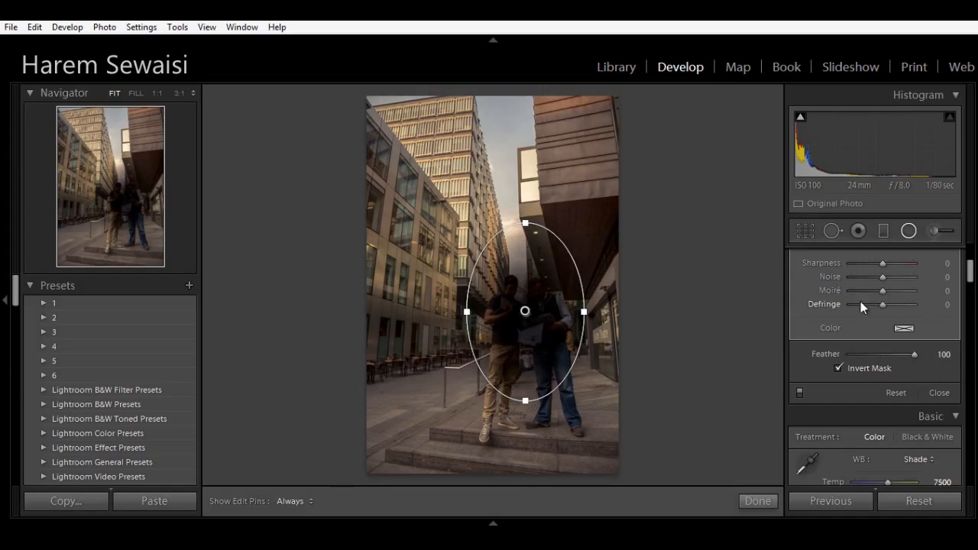
{"action": "left_click_drag", "start_coordinate": [525, 400], "coordinate": [526, 428]}
{"action": "left_click_drag", "start_coordinate": [525, 311], "coordinate": [525, 318]}
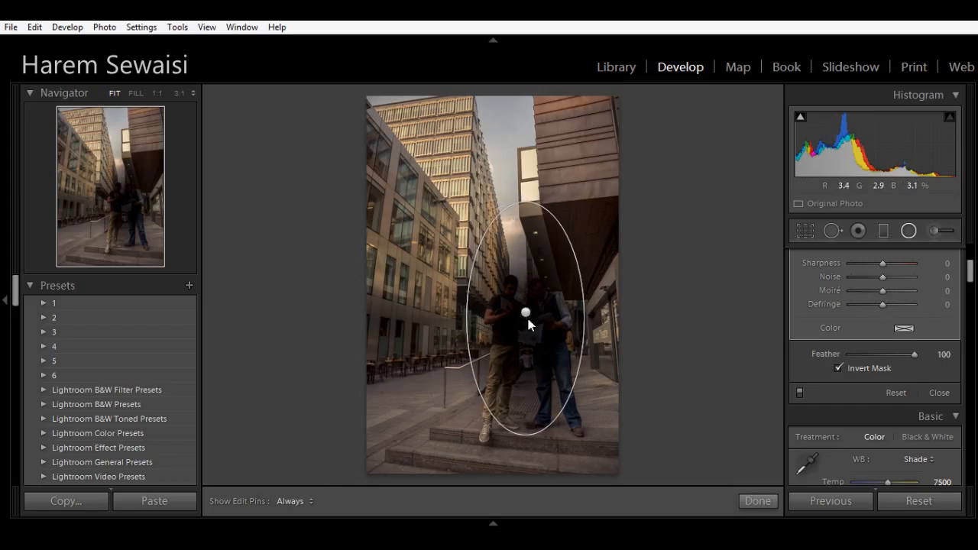
Set the second radial filter's Exposure to 0.14, Contrast to 17 and Shadows to 52, and finish the filter.
{"action": "left_click_drag", "start_coordinate": [971, 273], "coordinate": [972, 251]}
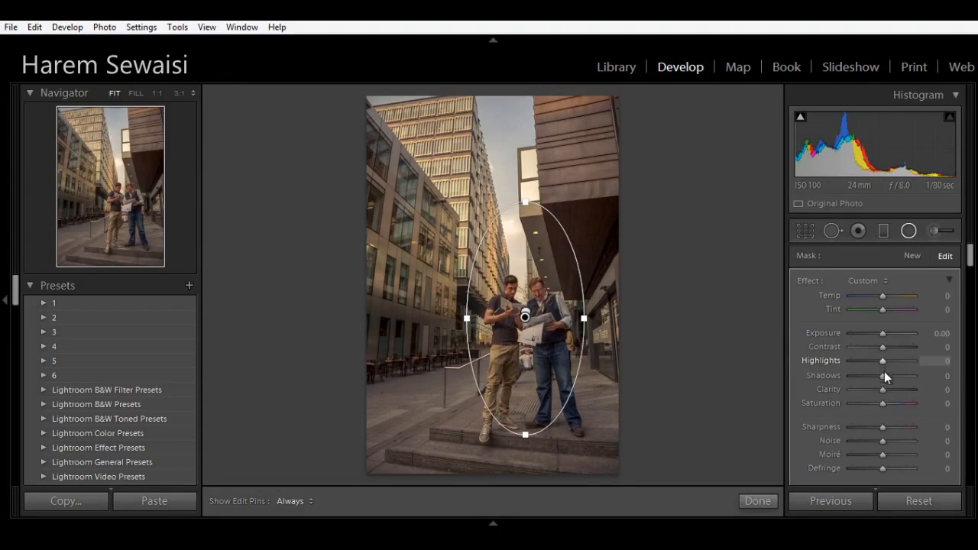
{"action": "left_click_drag", "start_coordinate": [884, 377], "coordinate": [946, 373]}
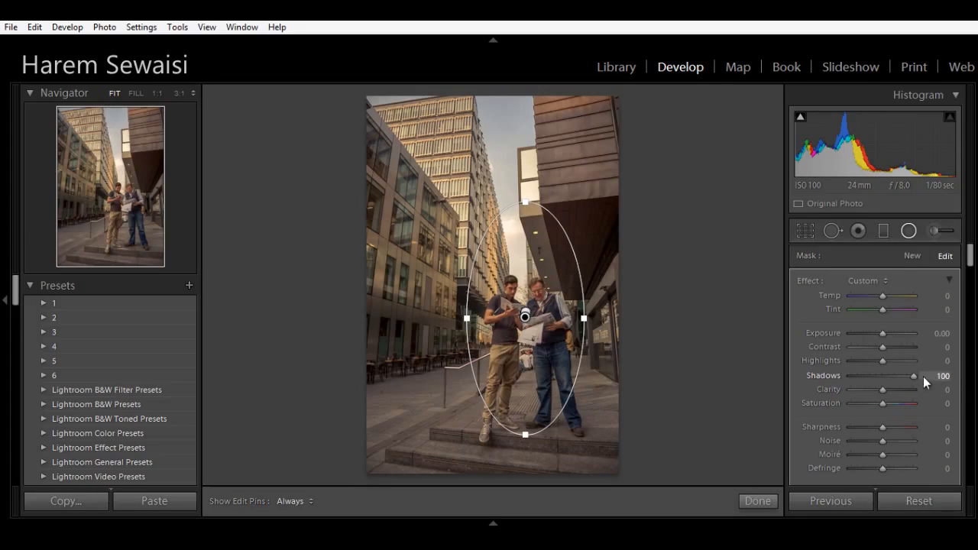
{"action": "left_click_drag", "start_coordinate": [912, 378], "coordinate": [885, 337]}
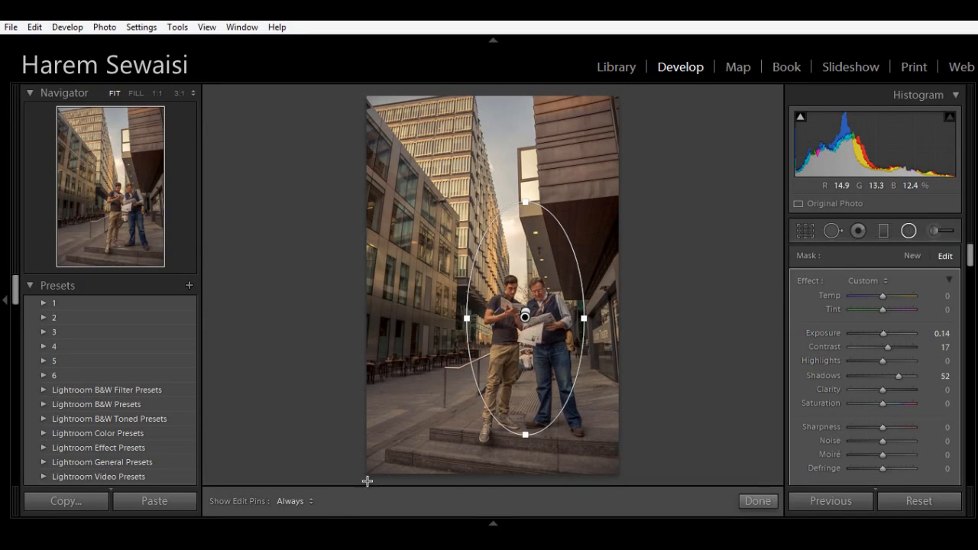
{"action": "left_click", "coordinate": [763, 505]}
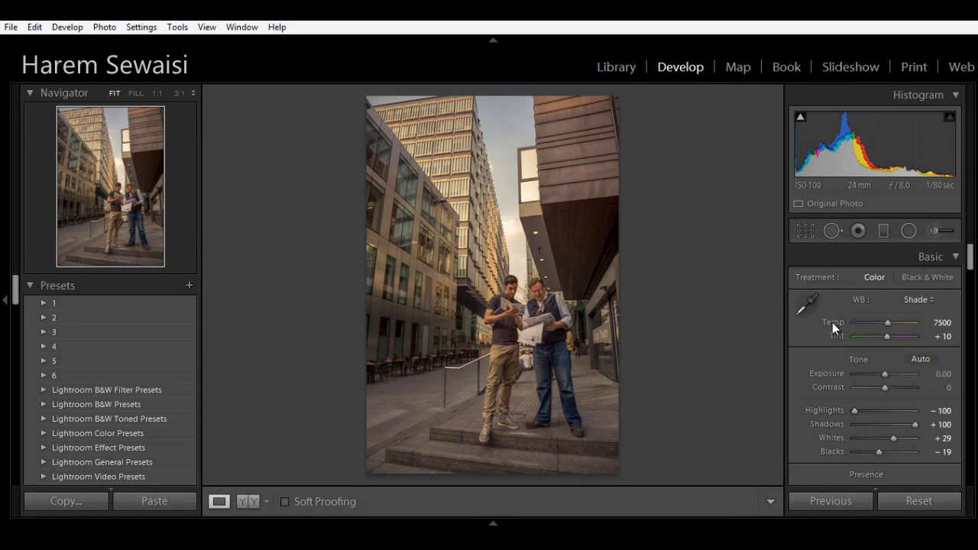
Paint an Adjustment Brush mask with Exposure −4.00 over the surroundings of the two men, using the mask overlay while painting.
{"action": "left_click", "coordinate": [933, 233]}
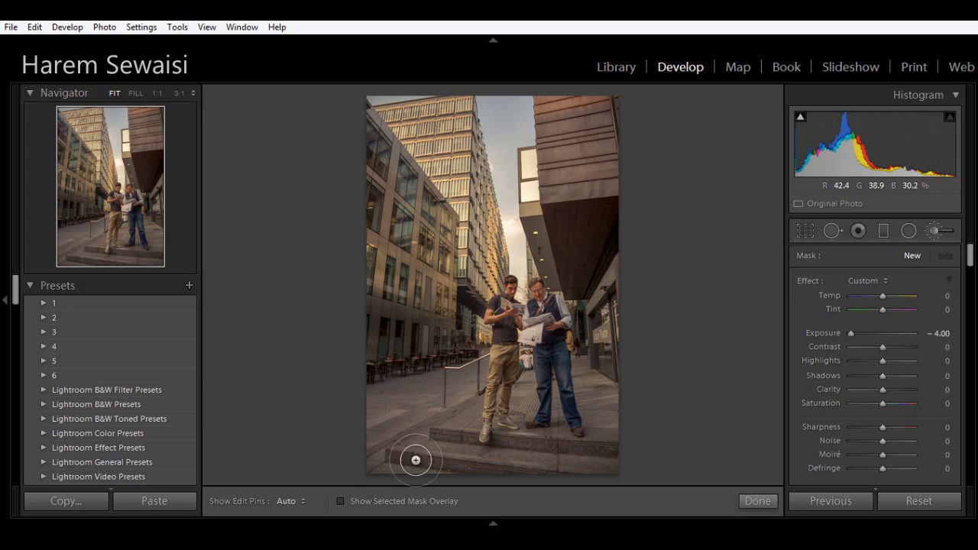
{"action": "left_click", "coordinate": [370, 503]}
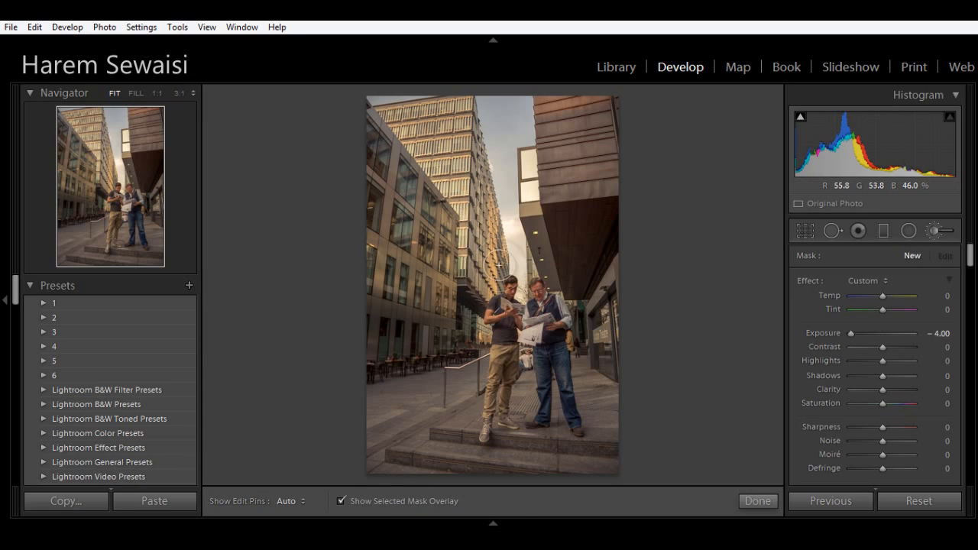
{"action": "key", "text": "h"}
{"action": "mouse_move", "coordinate": [498, 254]}
{"action": "left_mouse_down"}
{"action": "mouse_move", "coordinate": [534, 217]}
{"action": "mouse_move", "coordinate": [462, 291]}
{"action": "mouse_move", "coordinate": [494, 235]}
{"action": "mouse_move", "coordinate": [493, 200]}
{"action": "mouse_move", "coordinate": [441, 265]}
{"action": "mouse_move", "coordinate": [560, 134]}
{"action": "mouse_move", "coordinate": [440, 276]}
{"action": "mouse_move", "coordinate": [513, 119]}
{"action": "mouse_move", "coordinate": [461, 141]}
{"action": "mouse_move", "coordinate": [411, 135]}
{"action": "mouse_move", "coordinate": [410, 224]}
{"action": "mouse_move", "coordinate": [430, 348]}
{"action": "mouse_move", "coordinate": [427, 471]}
{"action": "mouse_move", "coordinate": [446, 492]}
{"action": "mouse_move", "coordinate": [541, 508]}
{"action": "mouse_move", "coordinate": [651, 476]}
{"action": "mouse_move", "coordinate": [639, 405]}
{"action": "mouse_move", "coordinate": [646, 364]}
{"action": "mouse_move", "coordinate": [625, 281]}
{"action": "mouse_move", "coordinate": [492, 258]}
{"action": "mouse_move", "coordinate": [647, 211]}
{"action": "mouse_move", "coordinate": [590, 173]}
{"action": "mouse_move", "coordinate": [593, 152]}
{"action": "mouse_move", "coordinate": [539, 142]}
{"action": "left_mouse_up"}
{"action": "key", "text": "h"}
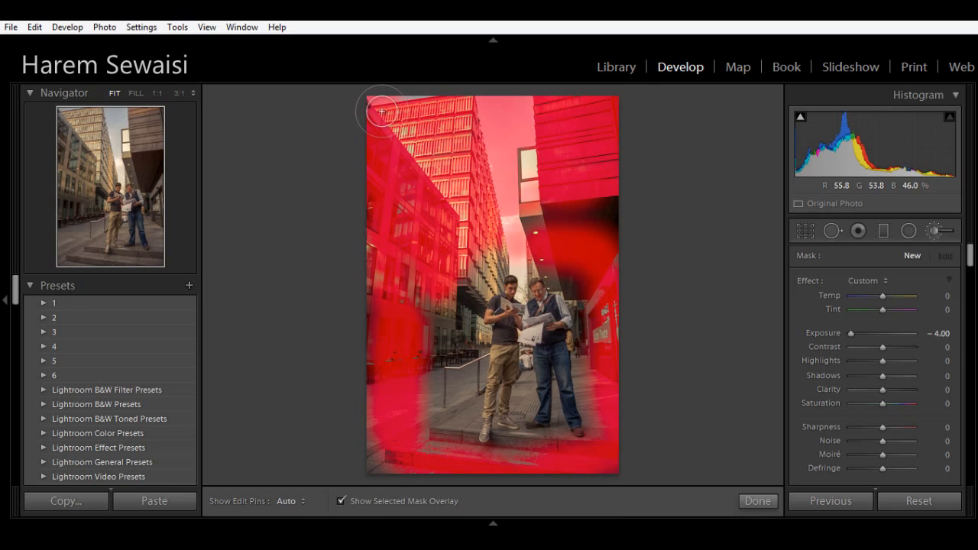
{"action": "left_click", "coordinate": [409, 504]}
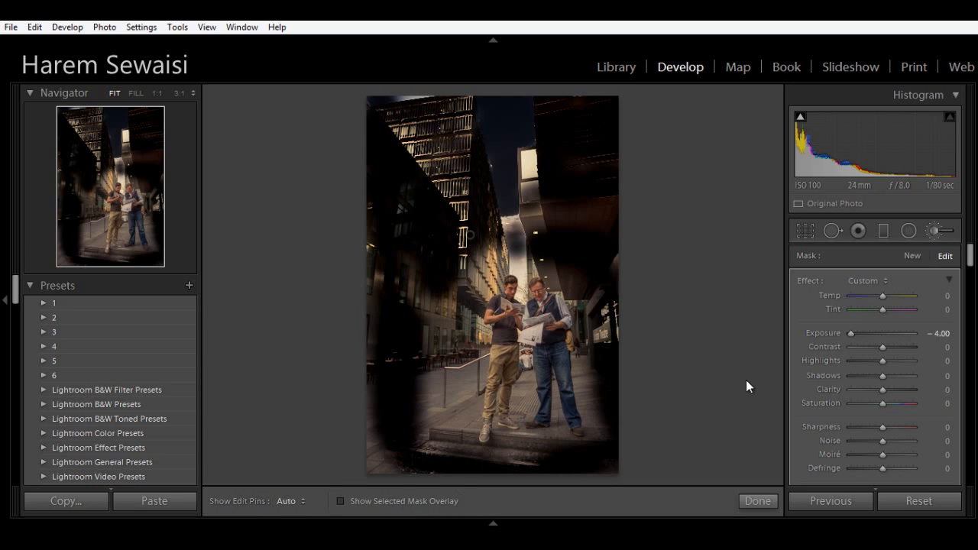
Reset the brush Exposure to 0, extend the mask with the overlay shown, and try Highlights −100 and Exposure −4.00.
{"action": "double_click", "coordinate": [825, 333]}
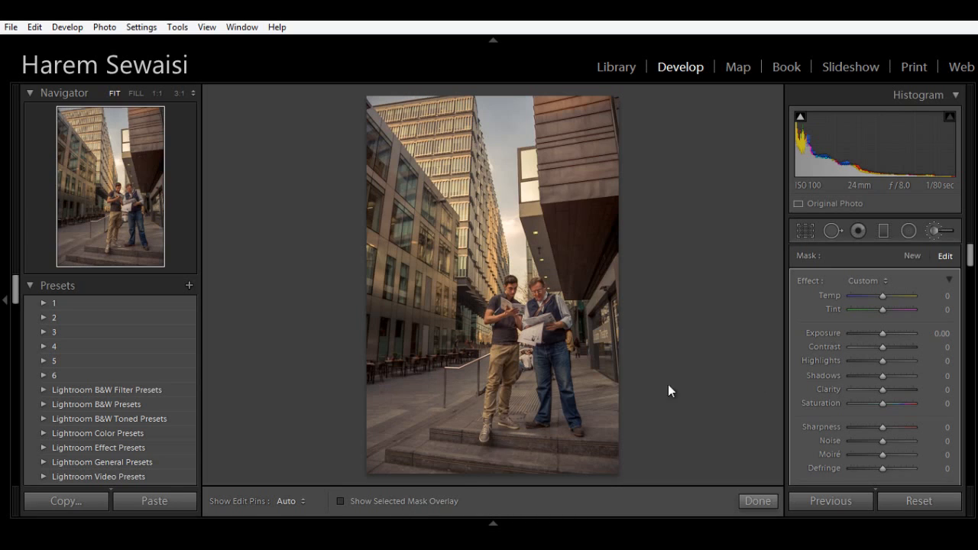
{"action": "left_click", "coordinate": [403, 502]}
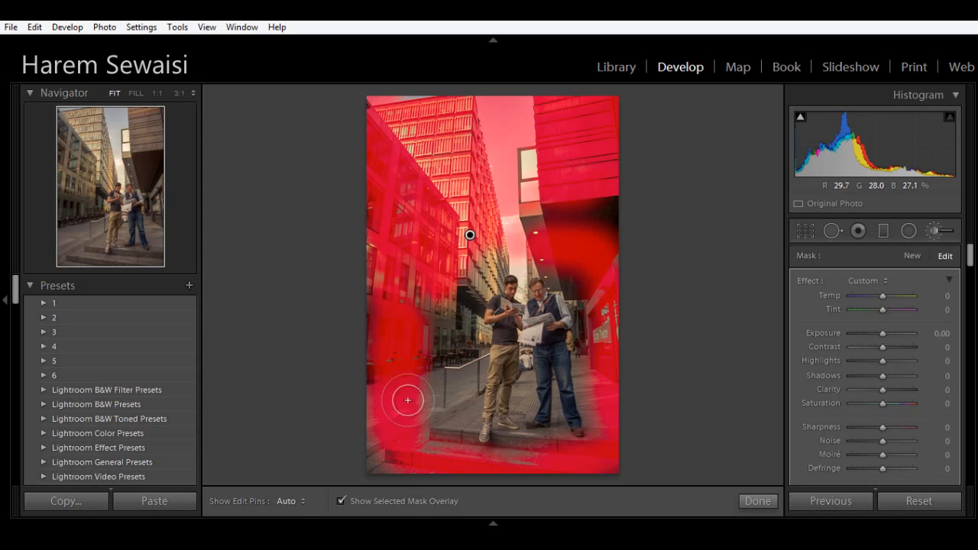
{"action": "key", "text": "h"}
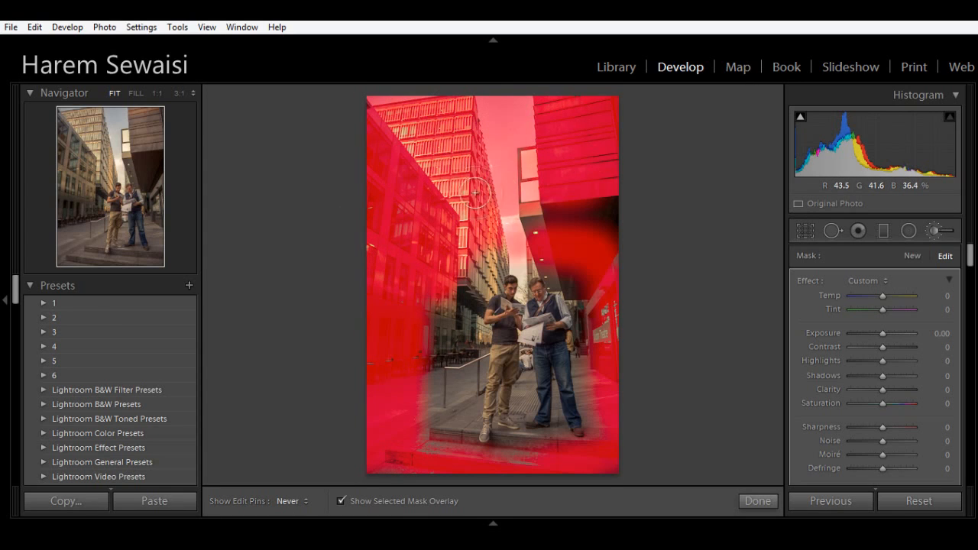
{"action": "key", "text": "h"}
{"action": "left_click", "coordinate": [395, 501]}
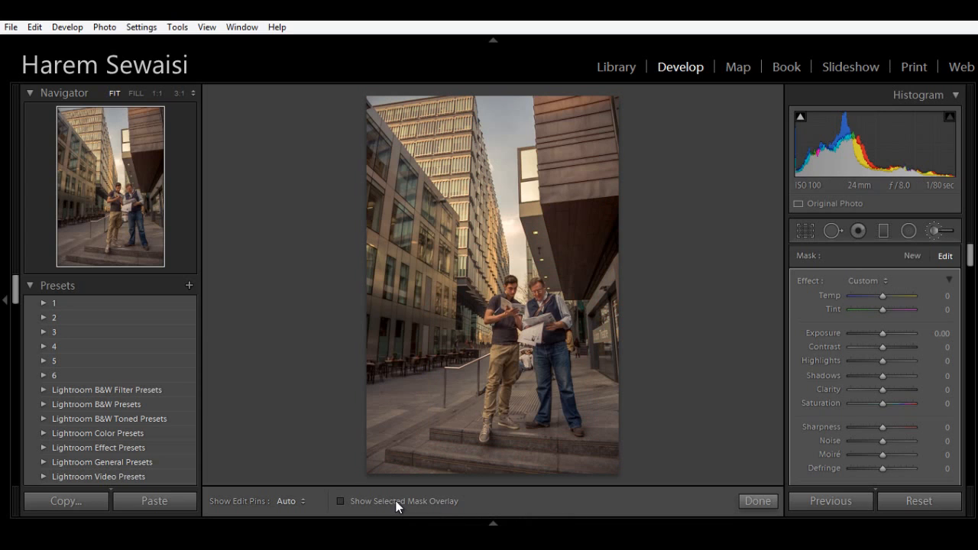
{"action": "left_click_drag", "start_coordinate": [882, 363], "coordinate": [782, 349]}
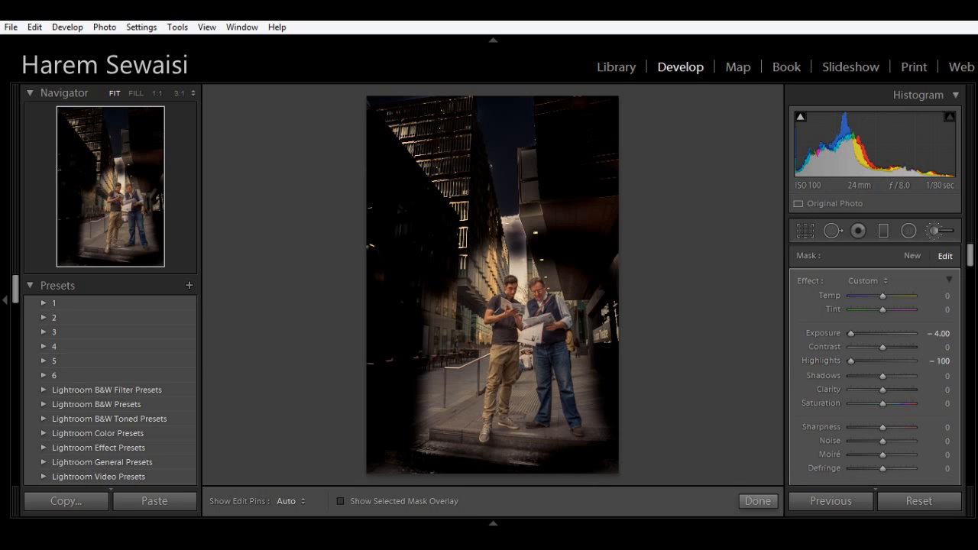
Reset the adjustment brush to discard its painted mask, and close the brush.
{"action": "left_click_drag", "start_coordinate": [970, 260], "coordinate": [970, 275]}
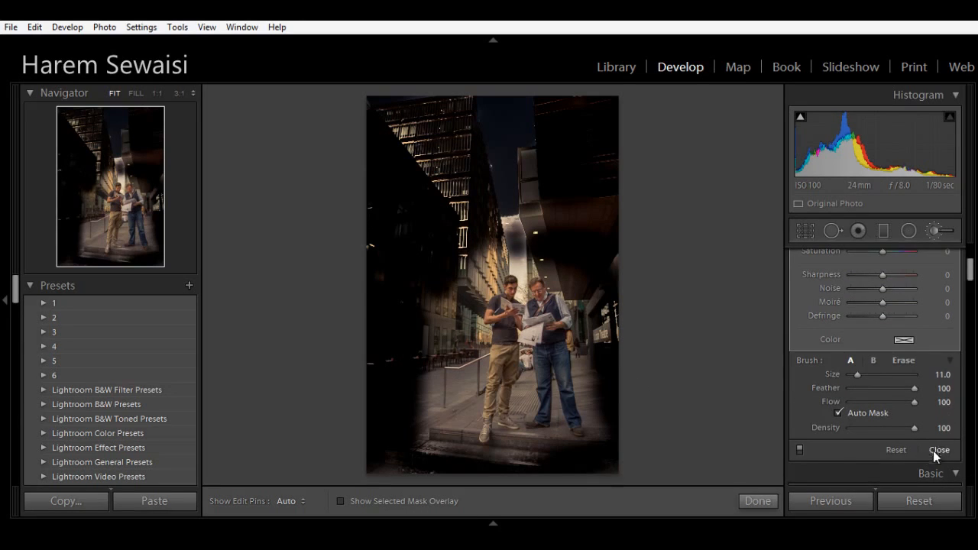
{"action": "left_click", "coordinate": [907, 451]}
{"action": "left_click", "coordinate": [939, 449]}
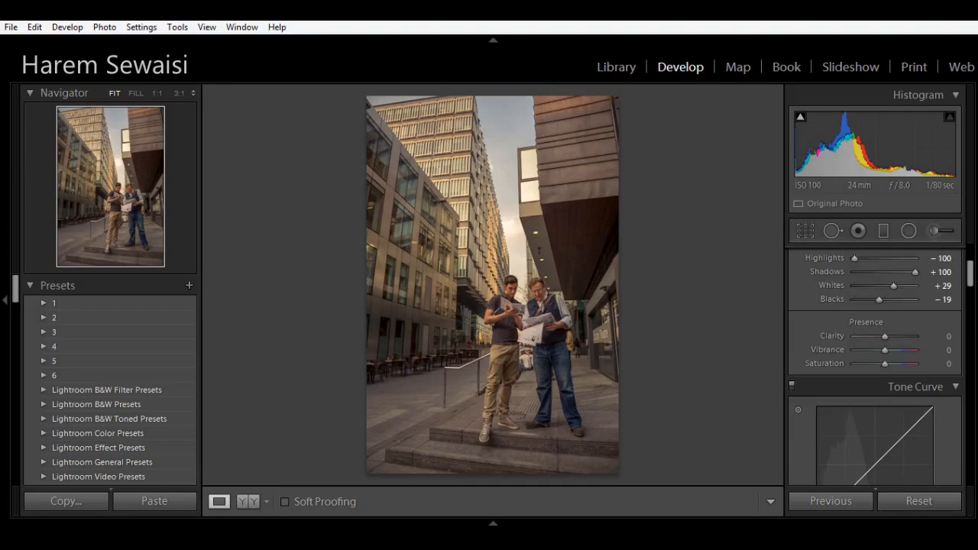
Warm the whole photo with Temp 8719 and raise its Exposure to +0.24.
{"action": "left_click_drag", "start_coordinate": [972, 263], "coordinate": [971, 241]}
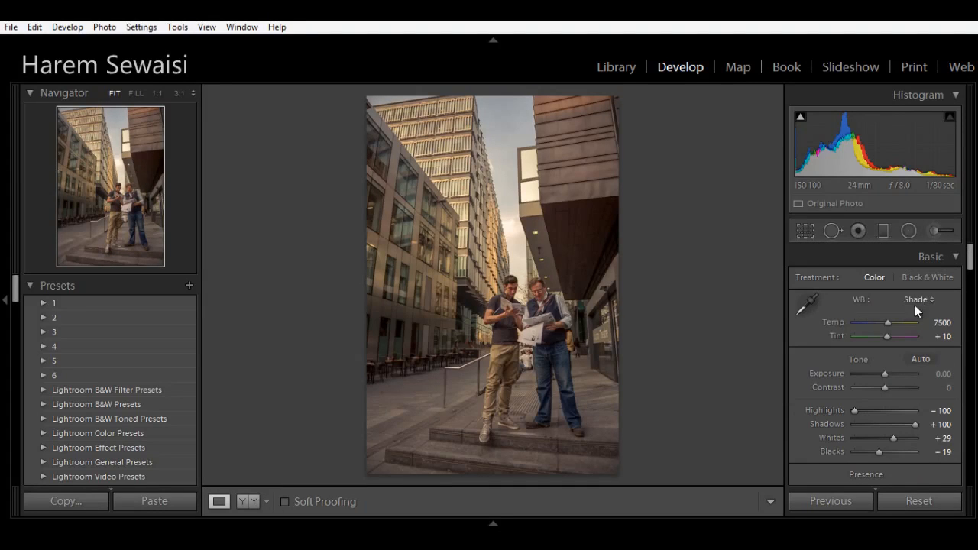
{"action": "left_click_drag", "start_coordinate": [889, 324], "coordinate": [893, 322]}
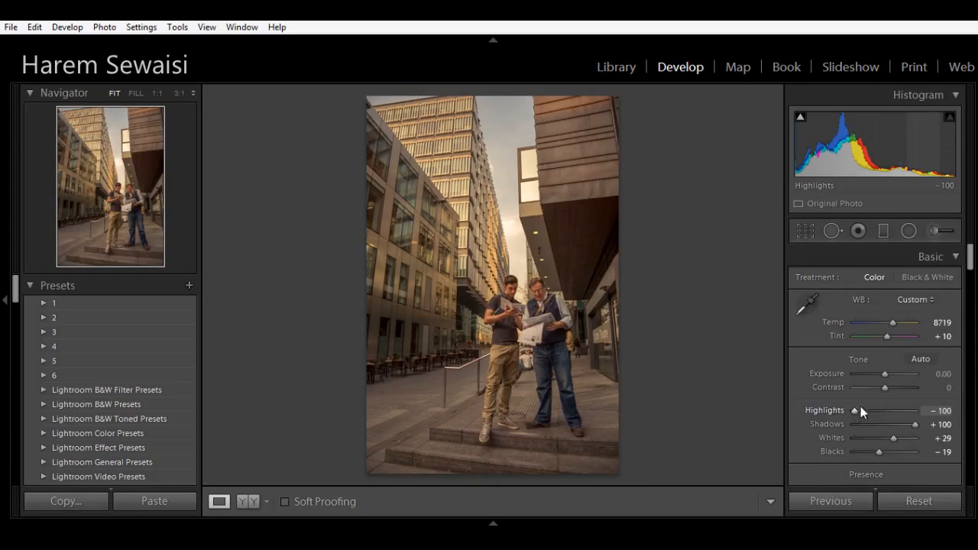
{"action": "left_click_drag", "start_coordinate": [882, 378], "coordinate": [882, 379]}
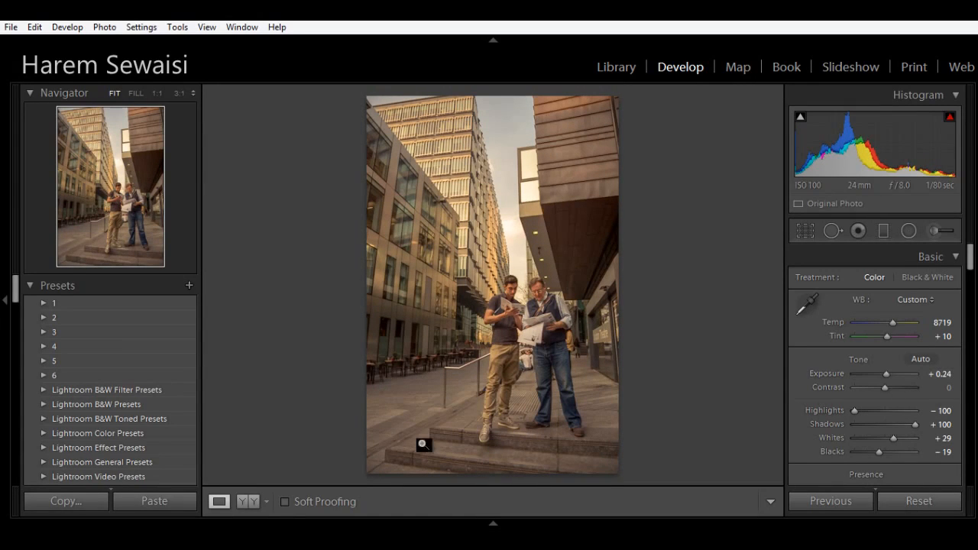
Compare the photo before and after side by side, examining the face of the man in the dark shirt at 1:1.
{"action": "left_click", "coordinate": [248, 502]}
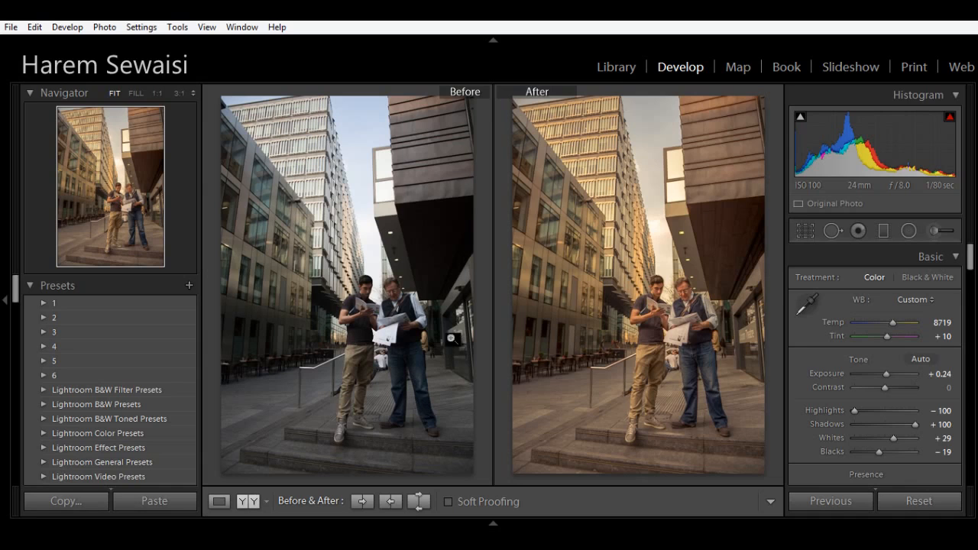
{"action": "left_click", "coordinate": [658, 292]}
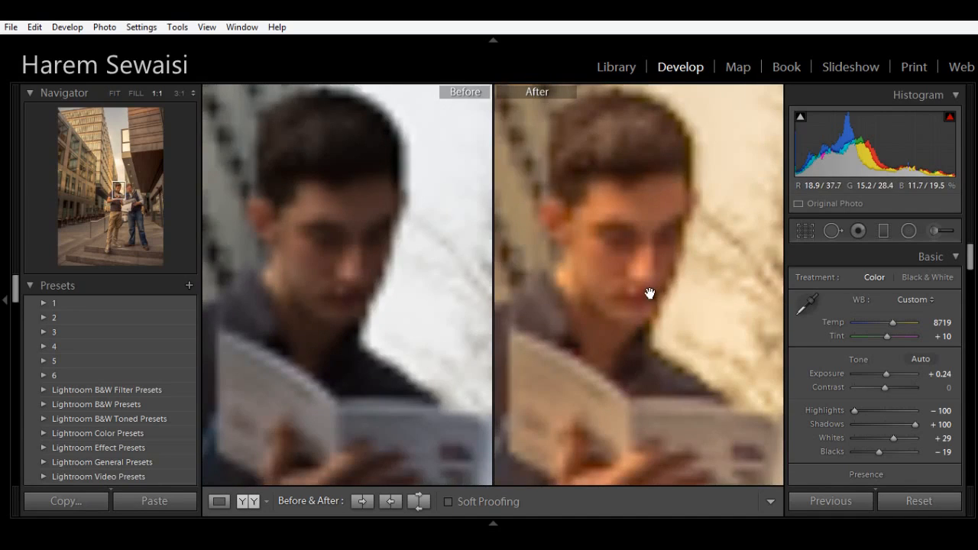
{"action": "left_click_drag", "start_coordinate": [649, 288], "coordinate": [643, 328]}
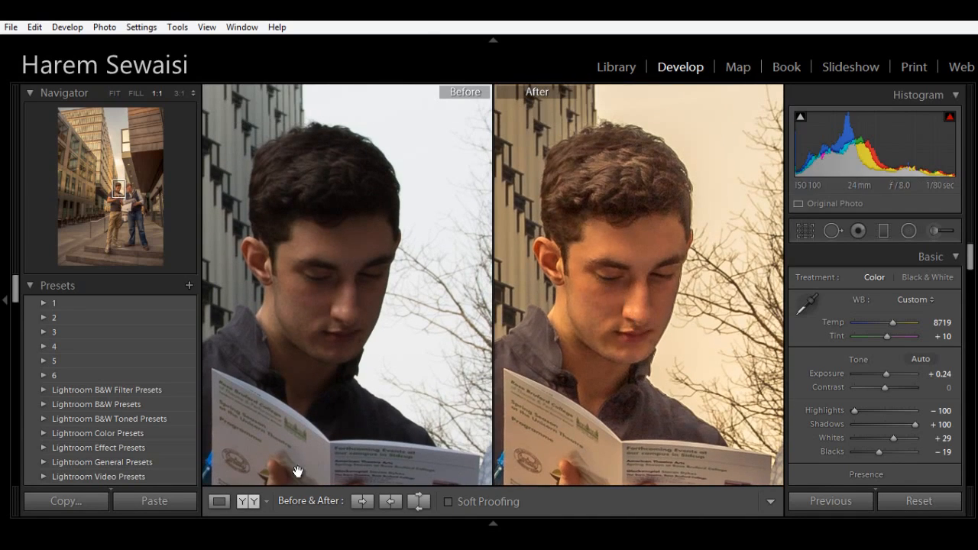
Leave the before/after comparison and examine the face of the man in the dark shirt at 3:1, with the noise reduction settings shown.
{"action": "left_click", "coordinate": [221, 502]}
{"action": "left_click", "coordinate": [379, 346]}
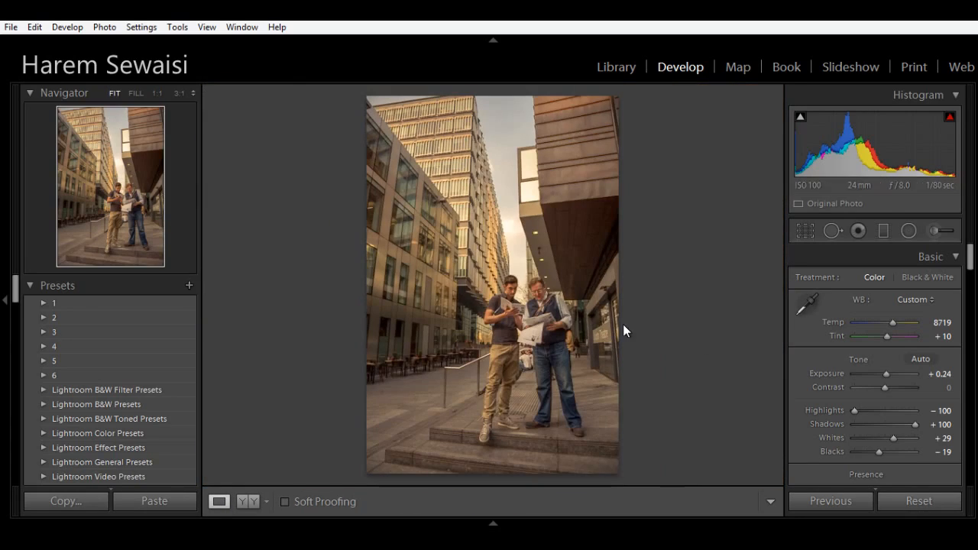
{"action": "left_click", "coordinate": [517, 271]}
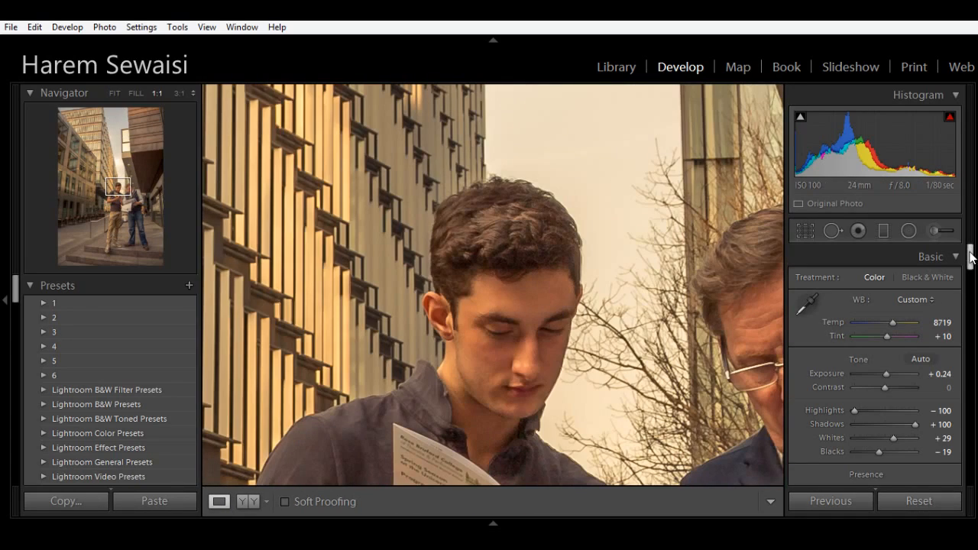
{"action": "left_click_drag", "start_coordinate": [971, 256], "coordinate": [966, 399]}
{"action": "left_click_drag", "start_coordinate": [864, 382], "coordinate": [865, 382]}
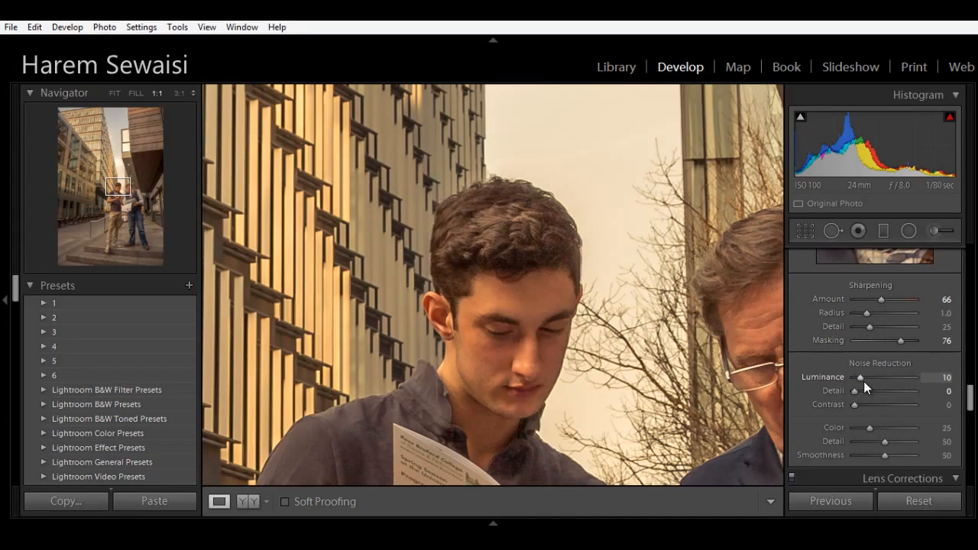
{"action": "left_click", "coordinate": [179, 93]}
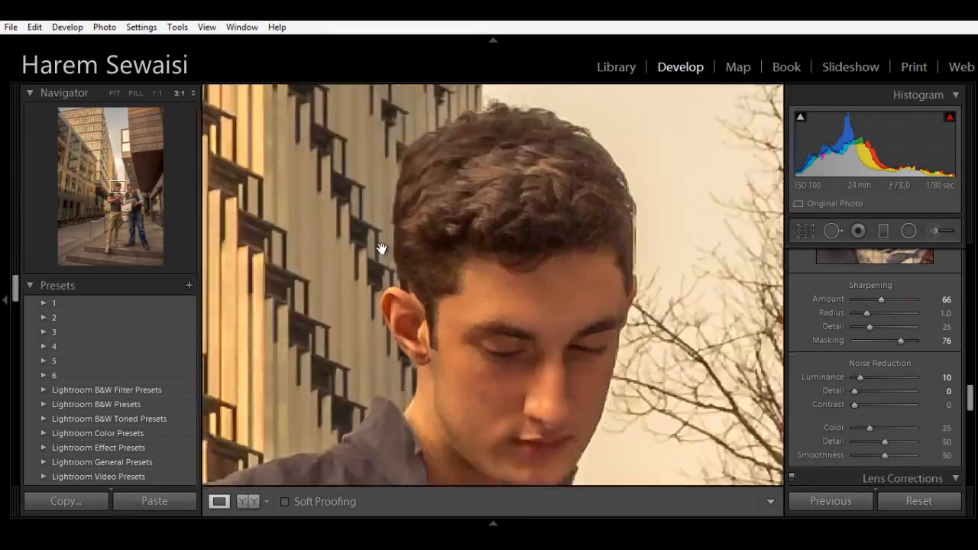
{"action": "left_click_drag", "start_coordinate": [533, 369], "coordinate": [471, 277]}
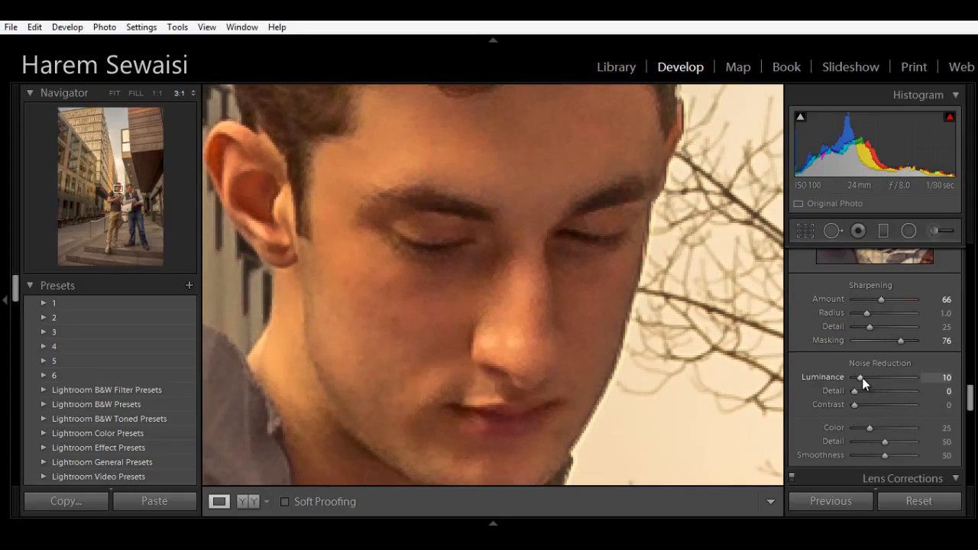
Try noise reduction Luminance 100, settle on Luminance 19 and Detail 19, and return to the whole photo.
{"action": "left_click_drag", "start_coordinate": [894, 382], "coordinate": [919, 379]}
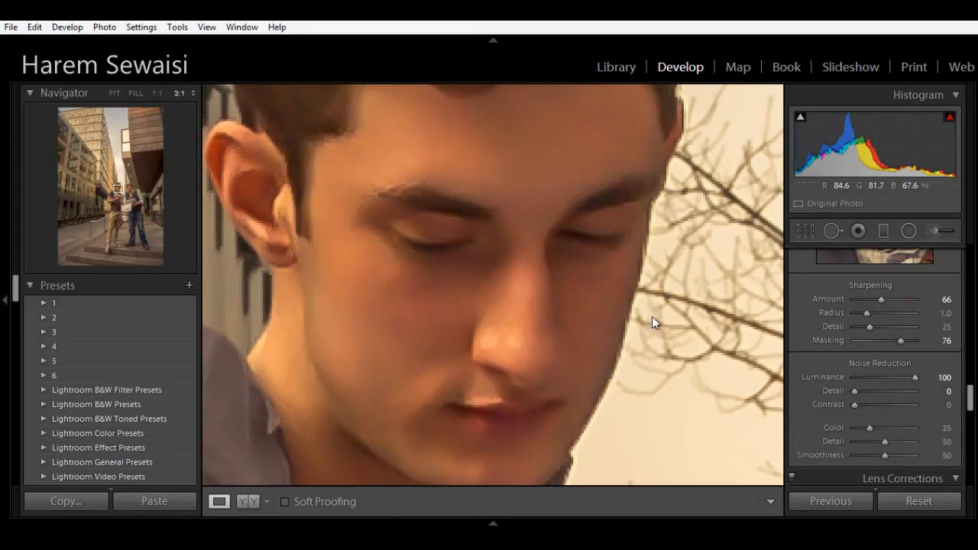
{"action": "left_click", "coordinate": [870, 378]}
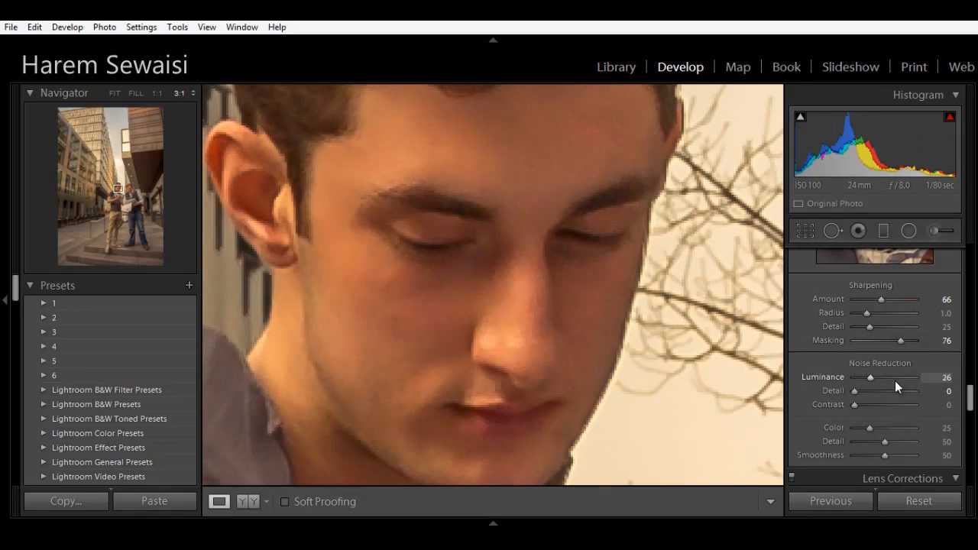
{"action": "left_click_drag", "start_coordinate": [870, 378], "coordinate": [863, 377]}
{"action": "left_click", "coordinate": [867, 391]}
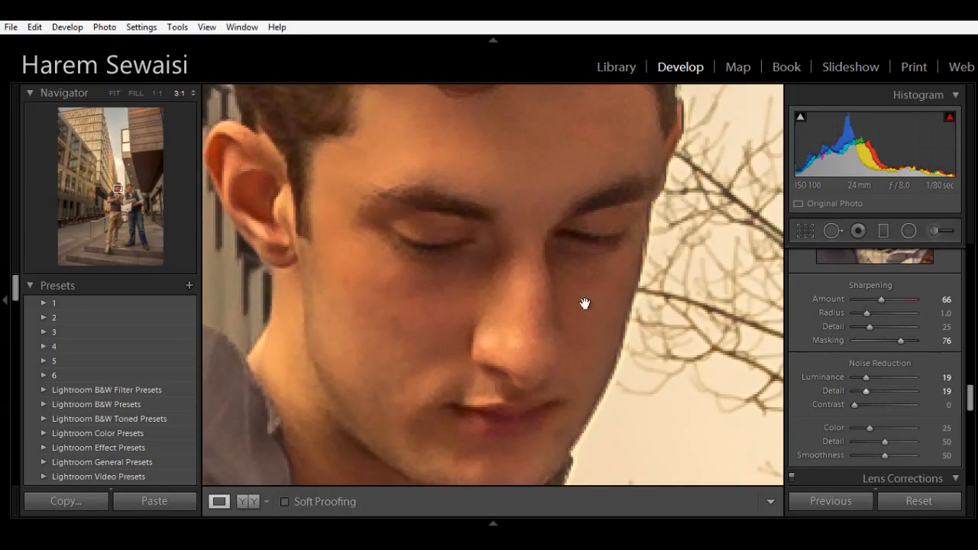
{"action": "left_click", "coordinate": [621, 299]}
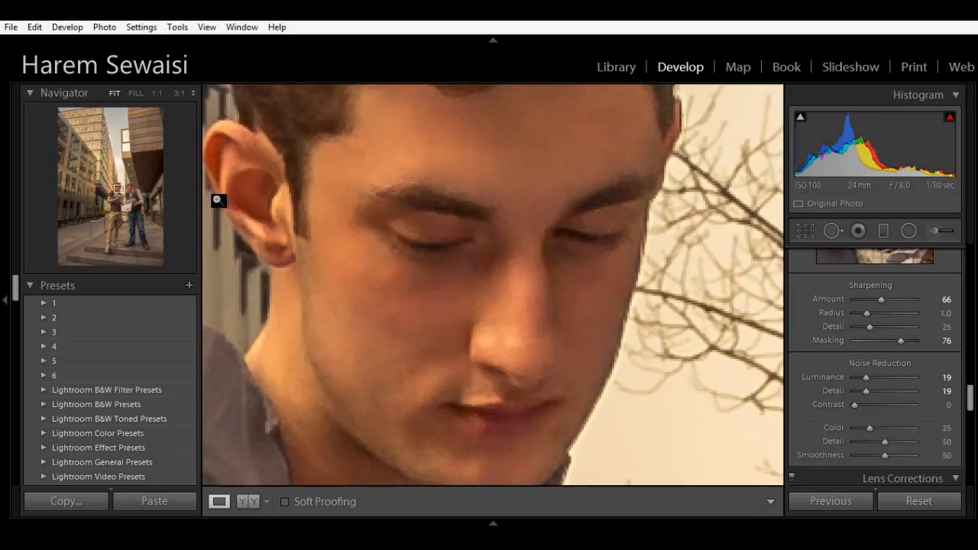
{"action": "left_click", "coordinate": [115, 93]}
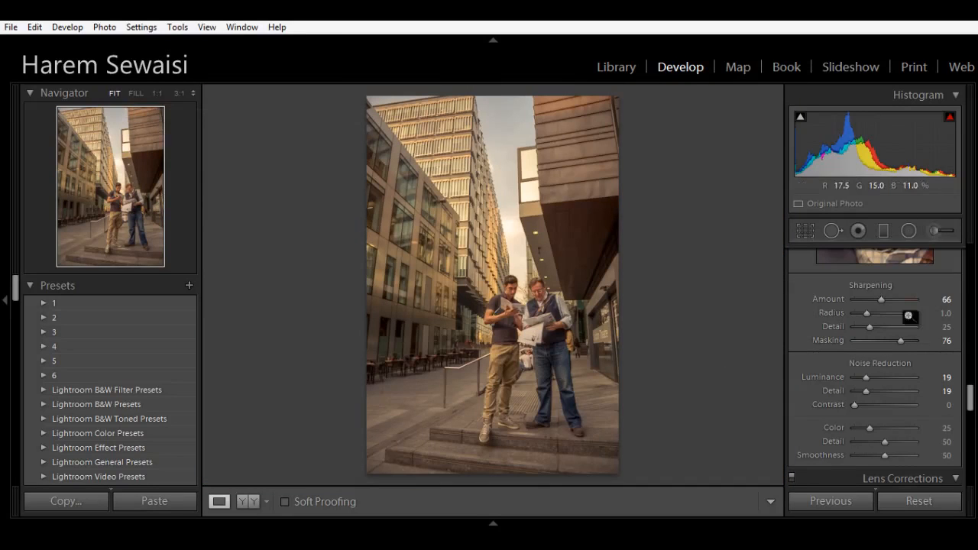
Add a post-crop vignette with Amount −10 and Midpoint 36, and compare the photo before and after.
{"action": "left_click_drag", "start_coordinate": [971, 397], "coordinate": [963, 445]}
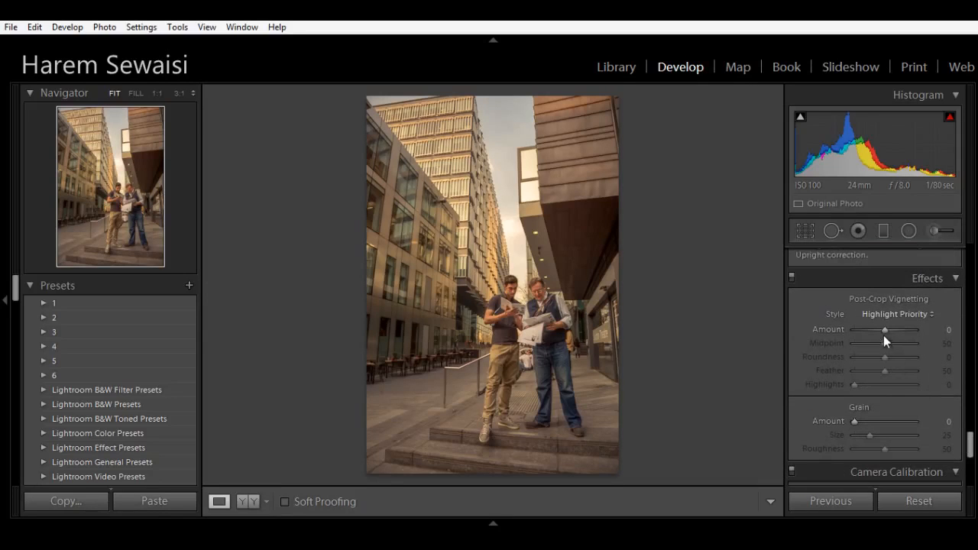
{"action": "mouse_move", "coordinate": [882, 333]}
{"action": "left_mouse_down"}
{"action": "mouse_move", "coordinate": [844, 342]}
{"action": "mouse_move", "coordinate": [882, 341]}
{"action": "mouse_move", "coordinate": [877, 347]}
{"action": "left_mouse_up"}
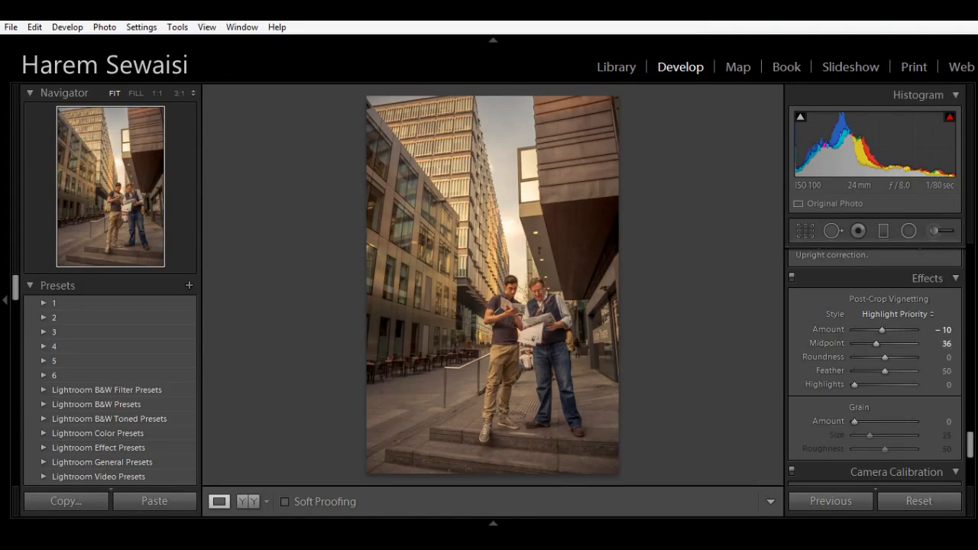
{"action": "left_click_drag", "start_coordinate": [970, 445], "coordinate": [971, 256]}
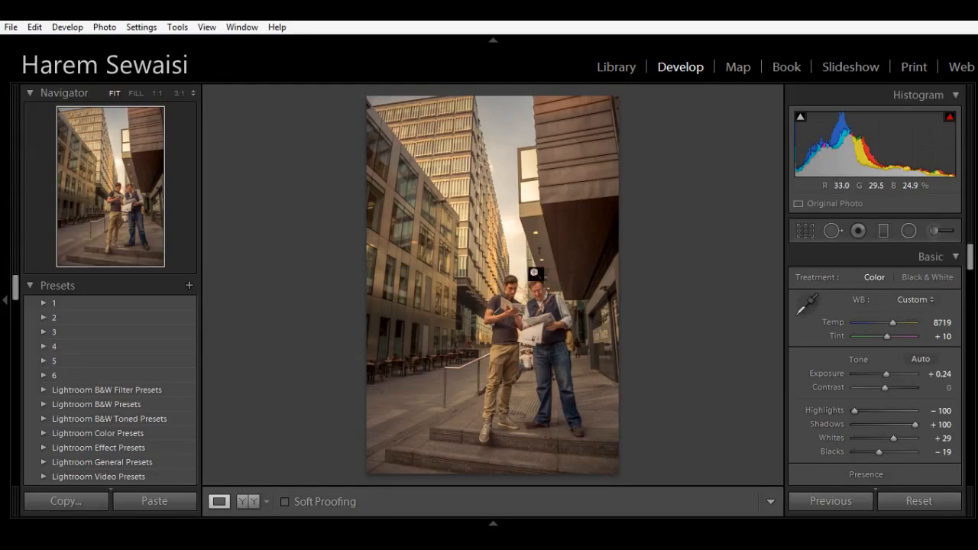
{"action": "left_click", "coordinate": [248, 501]}
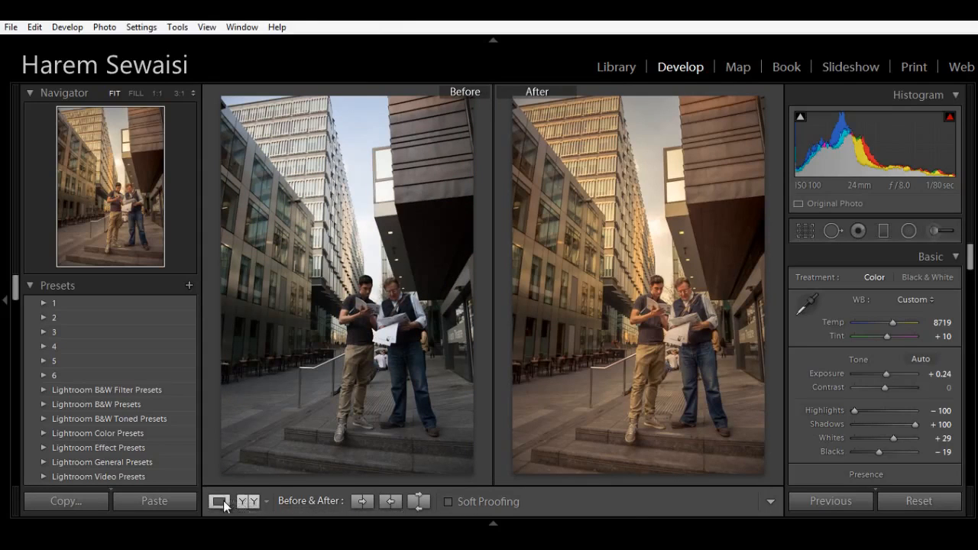
{"action": "left_click", "coordinate": [219, 501]}
Open the edited photo in Adobe Photoshop CC.
{"action": "right_click", "coordinate": [468, 260]}
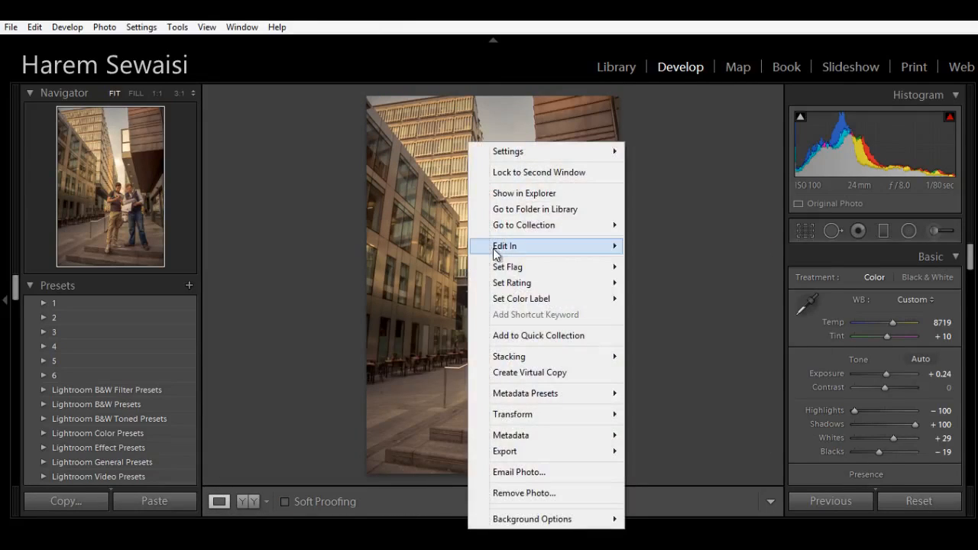
{"action": "mouse_move", "coordinate": [476, 255]}
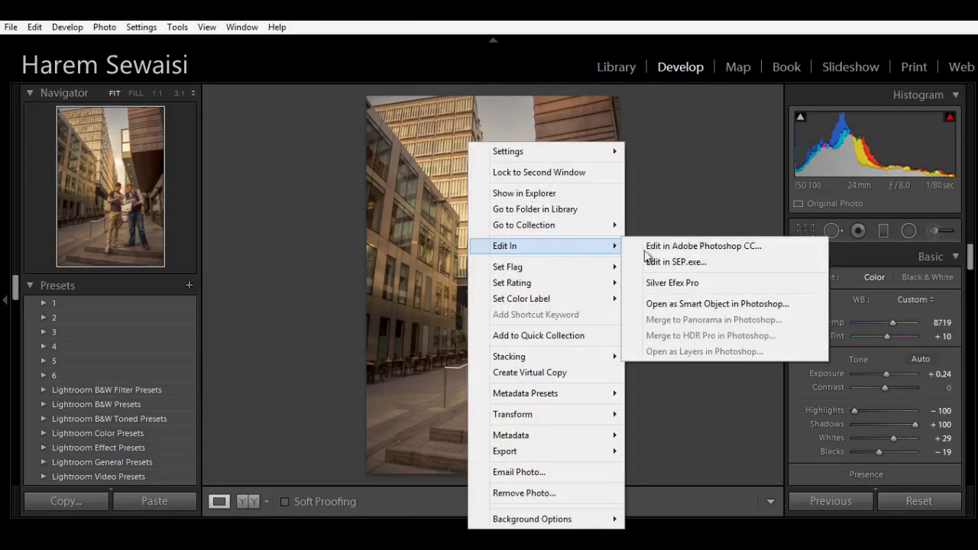
{"action": "left_click", "coordinate": [703, 255]}
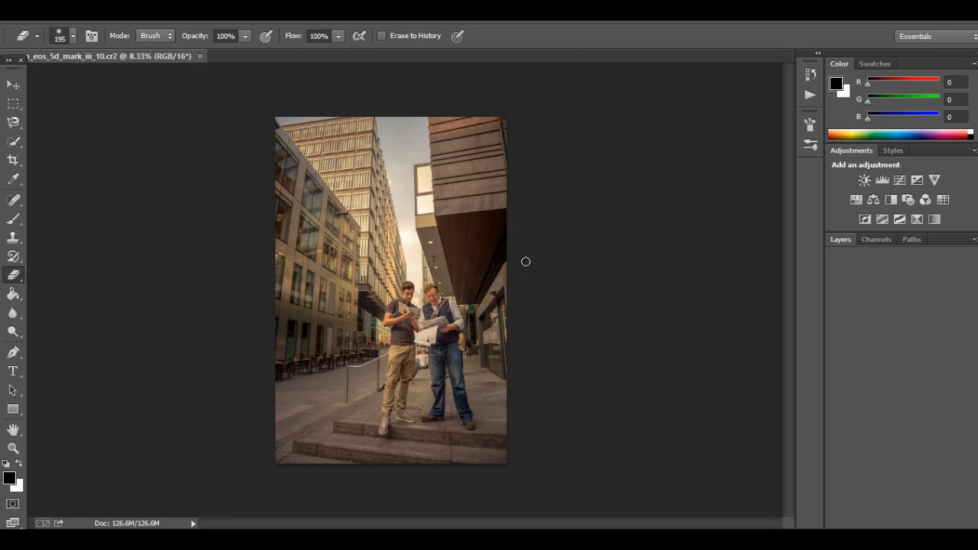
Examine the opened photo up close around the two men and as a whole.
{"action": "key", "text": "ctrl+plus"}
{"action": "key", "text": "ctrl+plus"}
{"action": "key", "text": "ctrl+plus"}
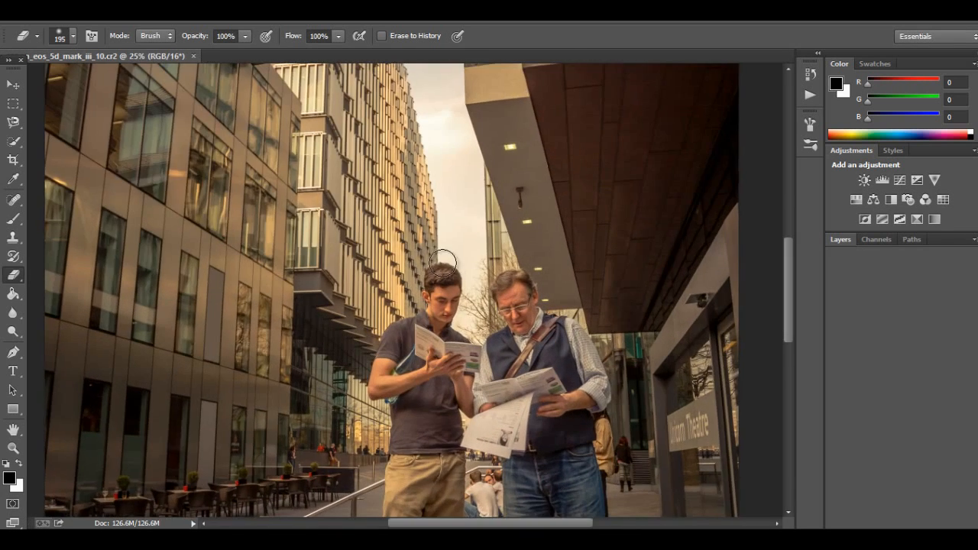
{"action": "key", "text": "ctrl+minus"}
{"action": "key", "text": "ctrl+minus"}
{"action": "key", "text": "ctrl+minus"}
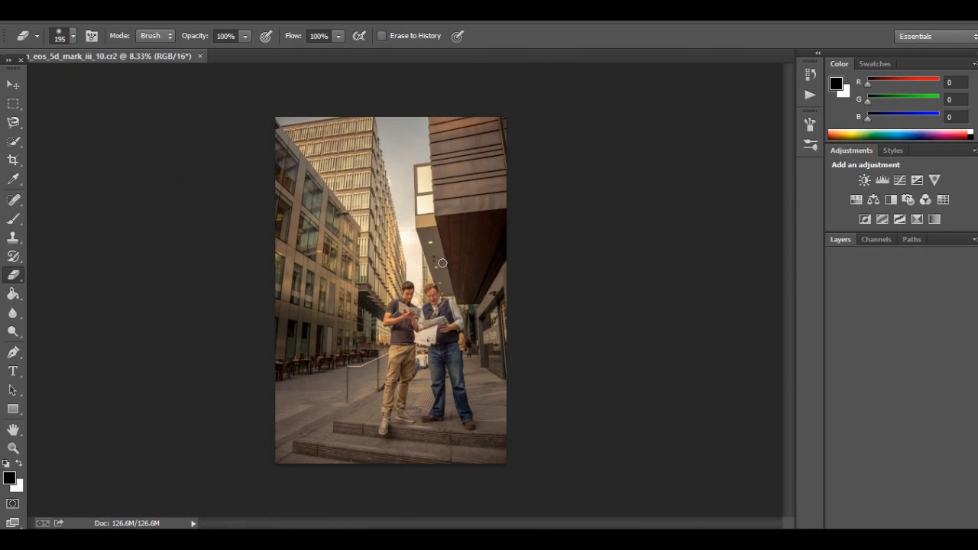
{"action": "key", "text": "ctrl+plus"}
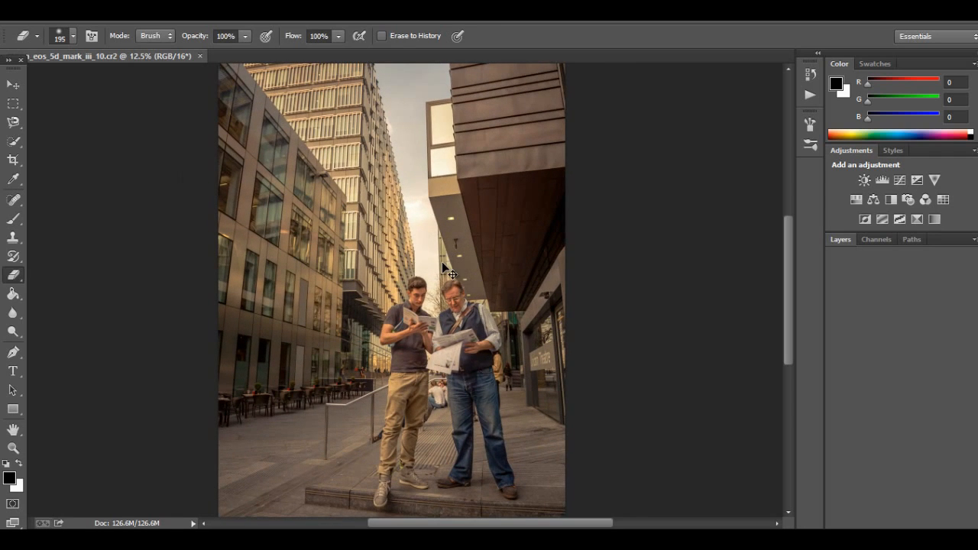
{"action": "key", "text": "ctrl+minus"}
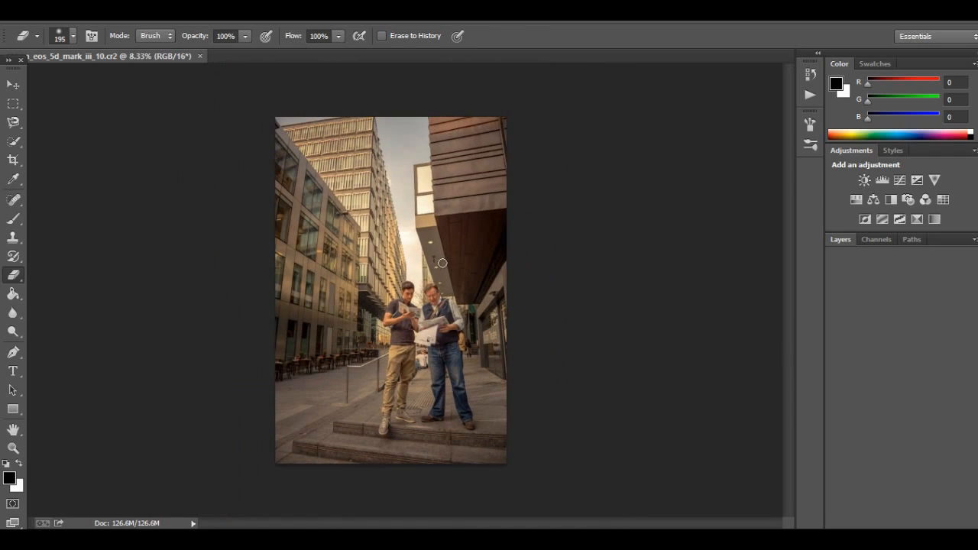
Duplicate the Background layer as Background copy and hide the original layer.
{"action": "left_click", "coordinate": [842, 240]}
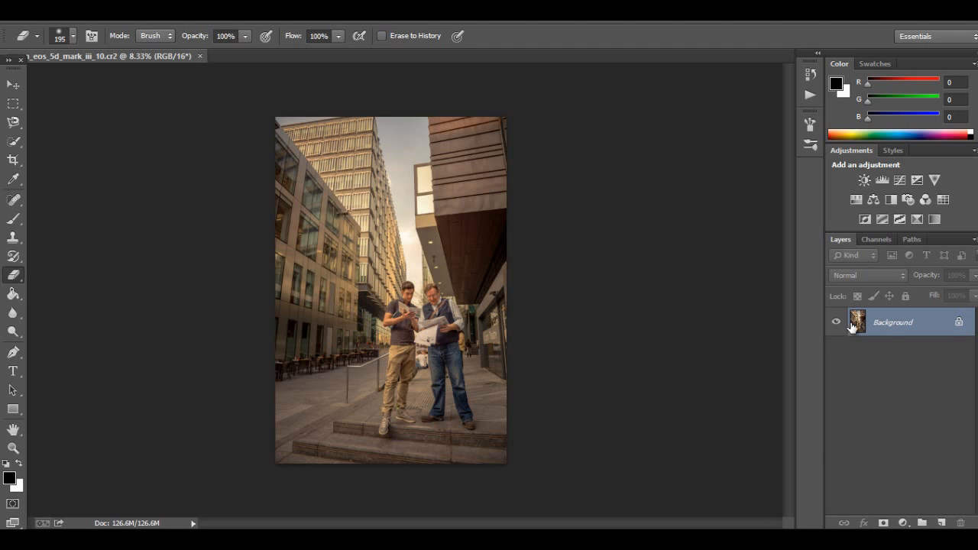
{"action": "right_click", "coordinate": [884, 324]}
{"action": "left_click", "coordinate": [889, 356]}
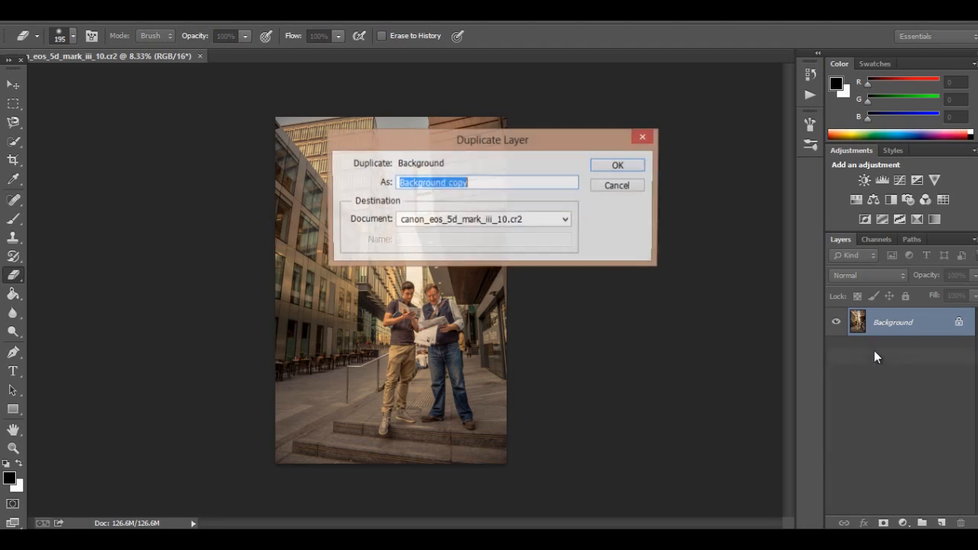
{"action": "left_click", "coordinate": [618, 170]}
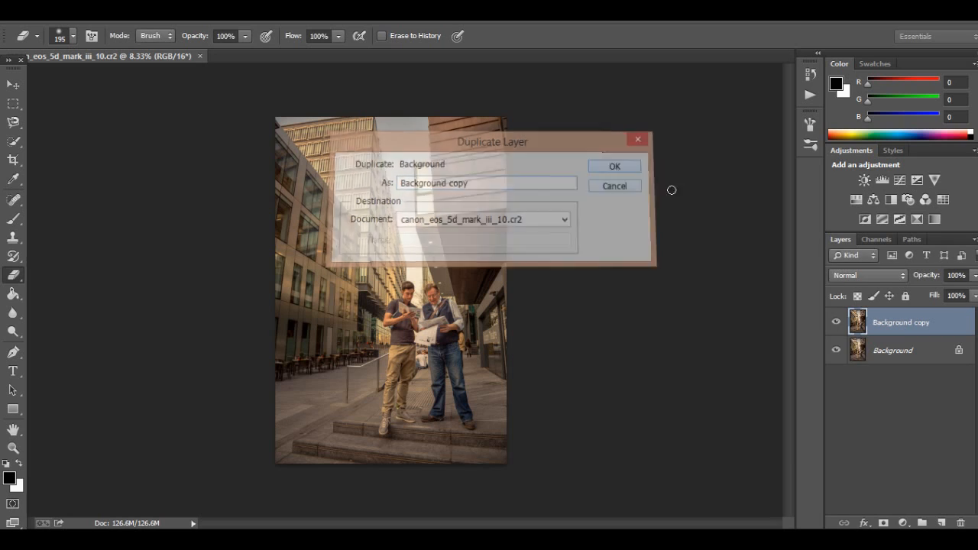
{"action": "left_click", "coordinate": [836, 350]}
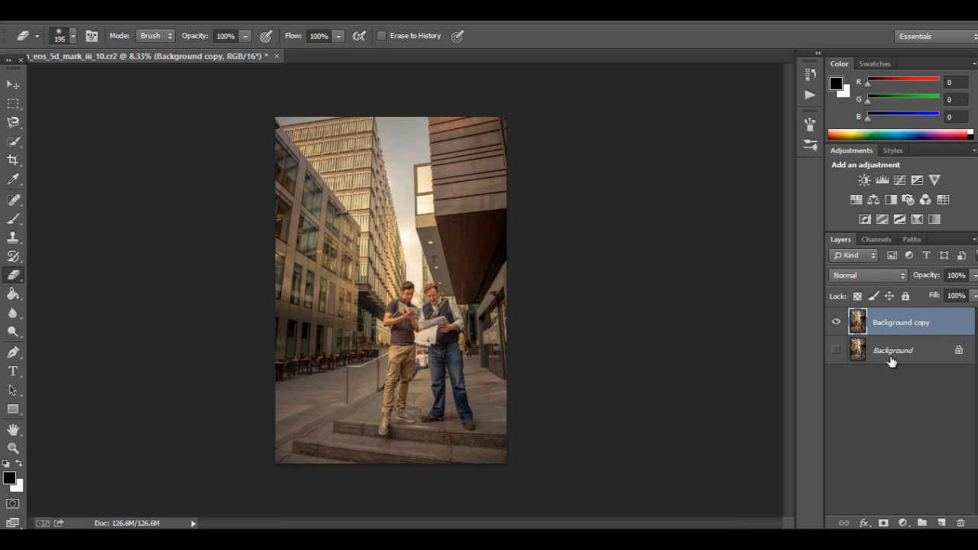
Add a layer mask and a Color Overlay effect in orange-brown #906f28 to the Background copy layer.
{"action": "left_click", "coordinate": [883, 523]}
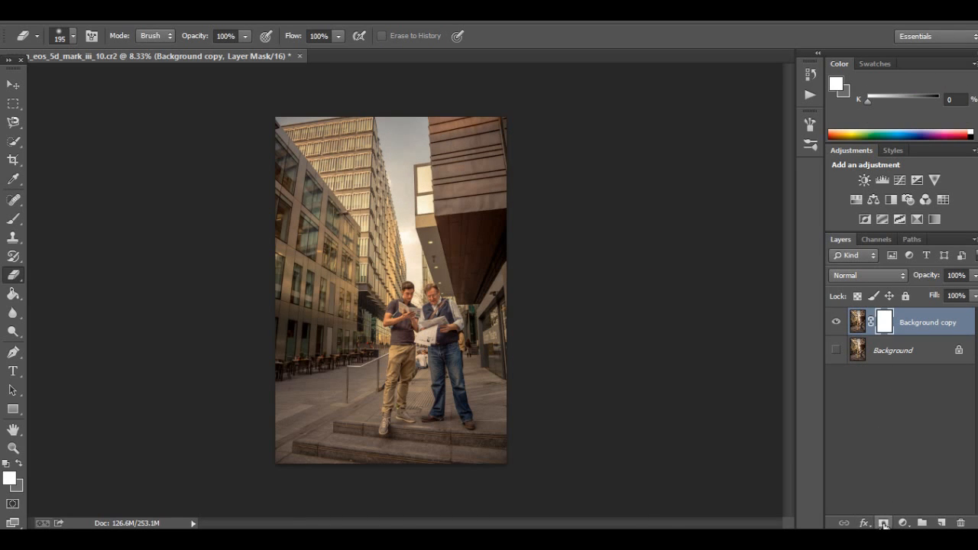
{"action": "left_click", "coordinate": [865, 523]}
{"action": "left_click", "coordinate": [877, 457]}
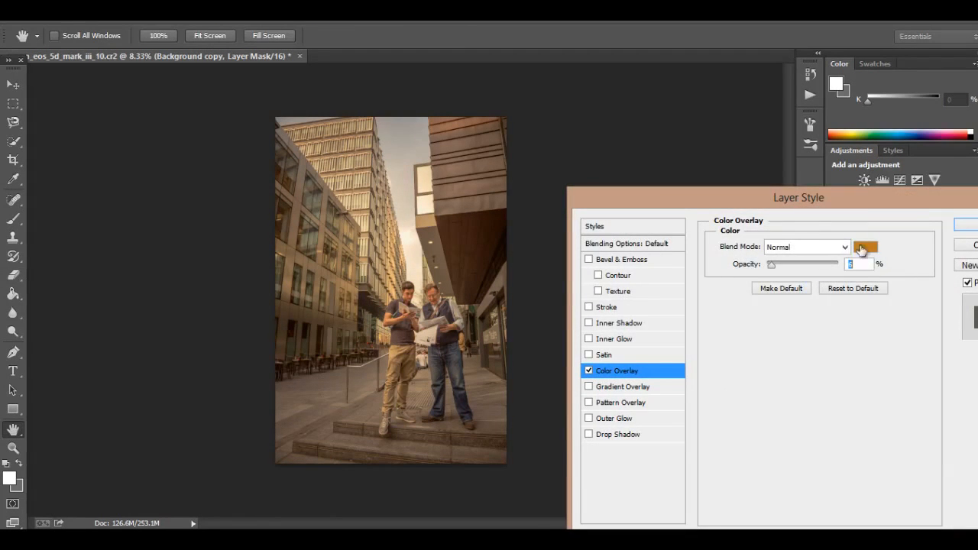
{"action": "left_click", "coordinate": [864, 248]}
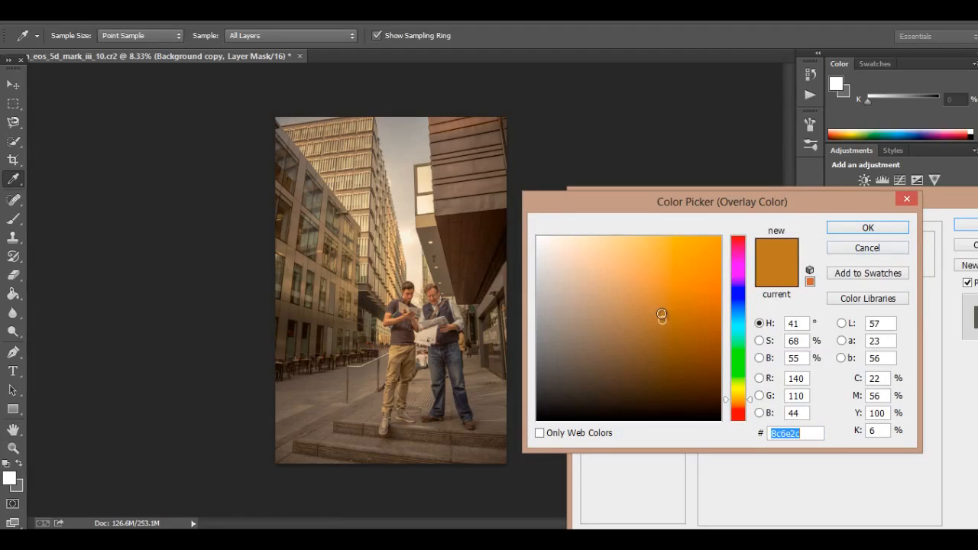
{"action": "left_click_drag", "start_coordinate": [662, 315], "coordinate": [670, 316]}
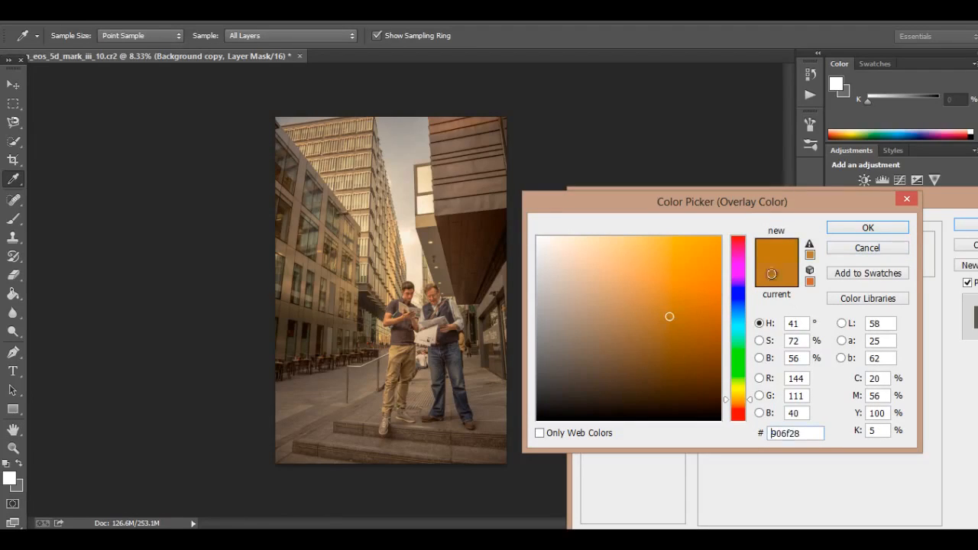
{"action": "left_click", "coordinate": [848, 232]}
Set the Color Overlay to Soft Light blending at 21% opacity and apply the layer style.
{"action": "mouse_move", "coordinate": [774, 263]}
{"action": "left_mouse_down"}
{"action": "mouse_move", "coordinate": [814, 264]}
{"action": "mouse_move", "coordinate": [777, 264]}
{"action": "left_mouse_up"}
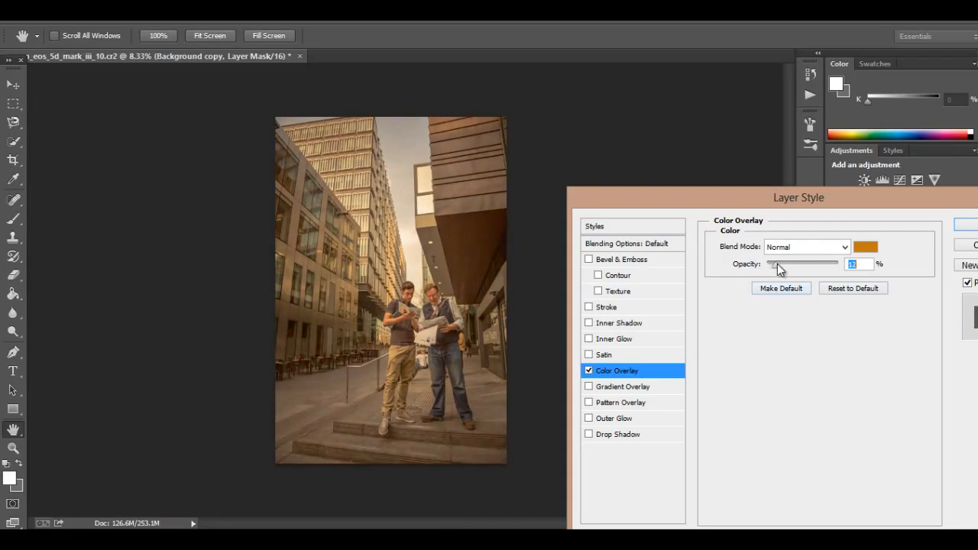
{"action": "left_click", "coordinate": [778, 248]}
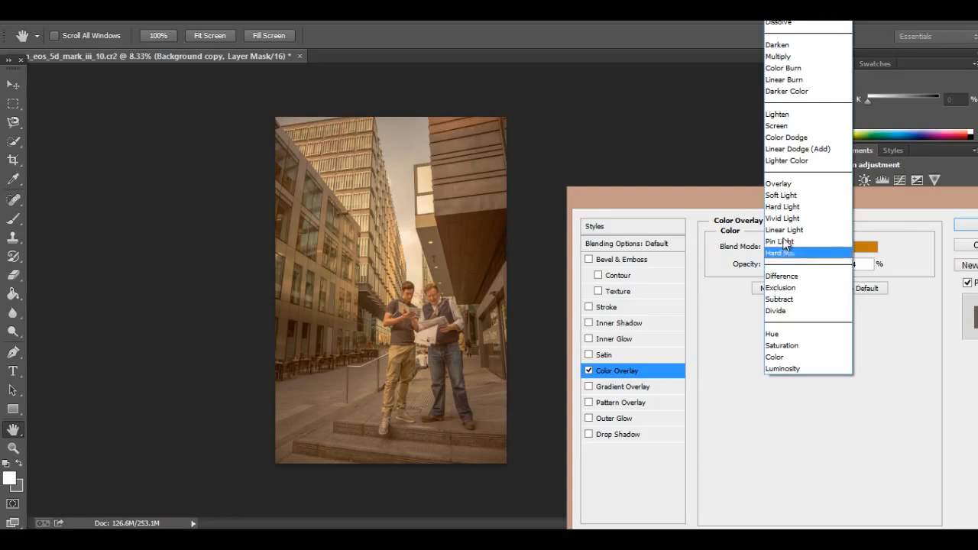
{"action": "left_click", "coordinate": [780, 197]}
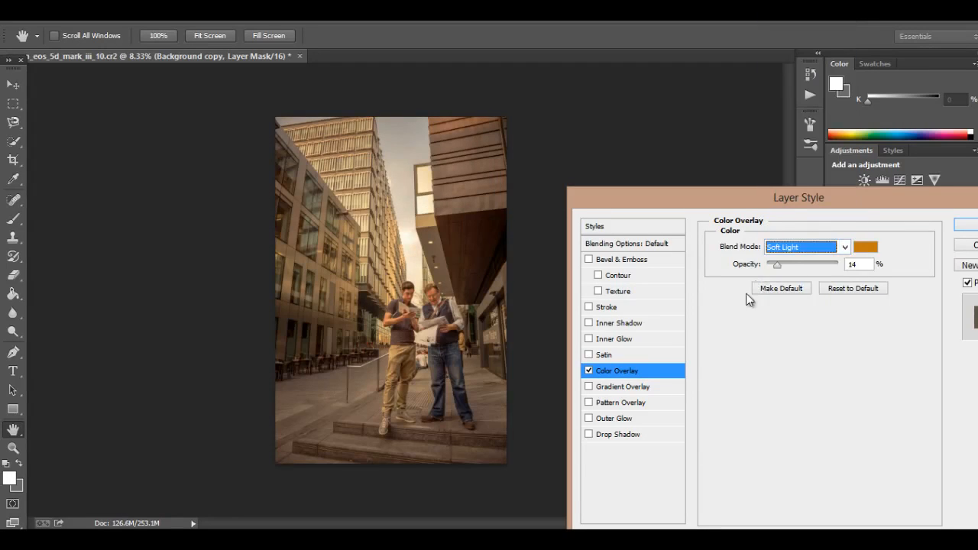
{"action": "mouse_move", "coordinate": [787, 272]}
{"action": "left_mouse_down"}
{"action": "mouse_move", "coordinate": [858, 262]}
{"action": "mouse_move", "coordinate": [742, 277]}
{"action": "mouse_move", "coordinate": [785, 267]}
{"action": "left_mouse_up"}
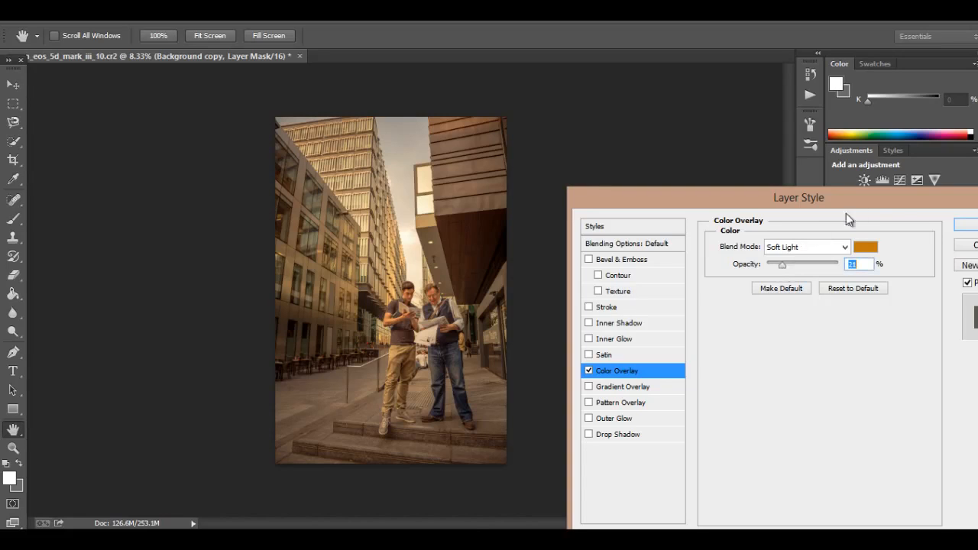
{"action": "left_click_drag", "start_coordinate": [890, 202], "coordinate": [807, 200]}
{"action": "left_click", "coordinate": [910, 229]}
{"action": "key", "text": "e"}
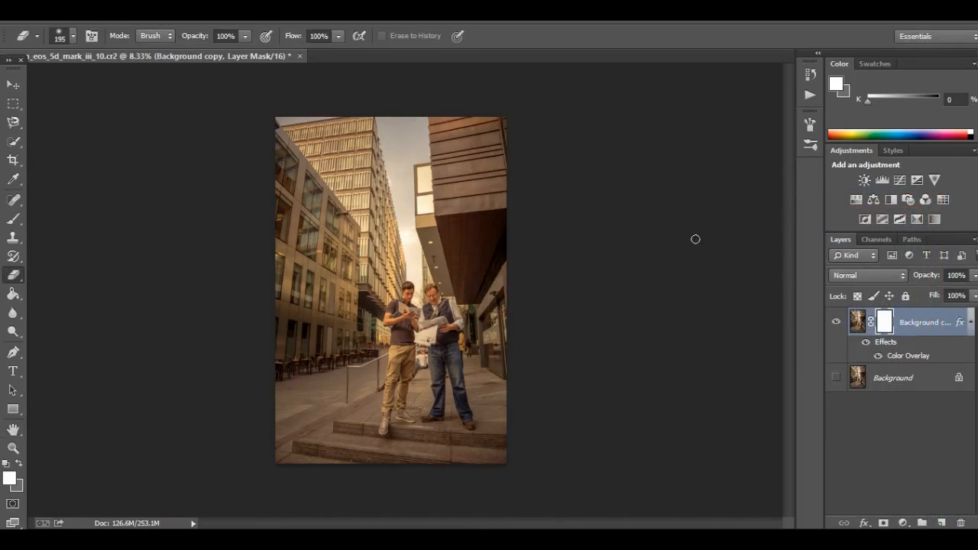
Show the original Background layer and toggle the Background copy's visibility to compare the photo with and without the color overlay.
{"action": "left_click", "coordinate": [836, 378]}
{"action": "left_click", "coordinate": [836, 322]}
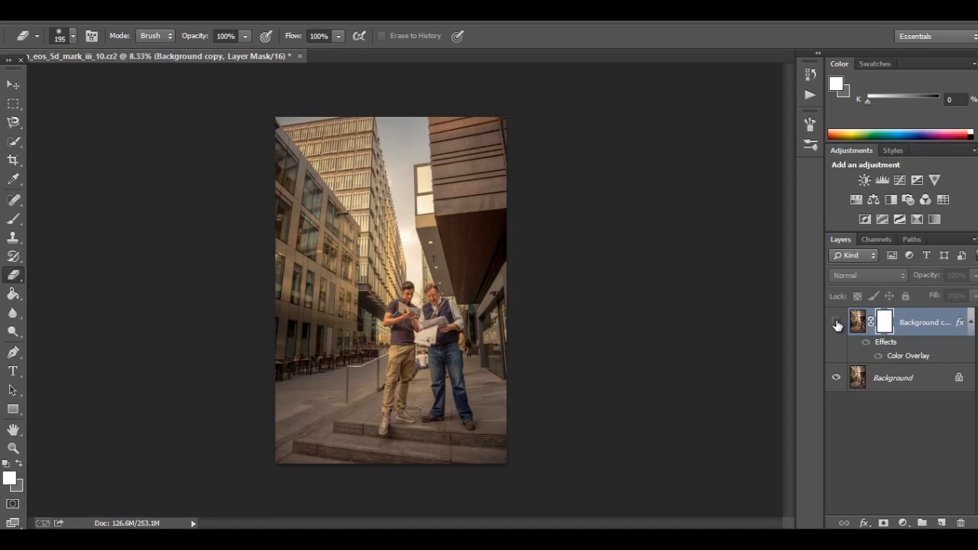
{"action": "left_click", "coordinate": [836, 324]}
{"action": "left_click", "coordinate": [836, 324]}
{"action": "left_click", "coordinate": [836, 324]}
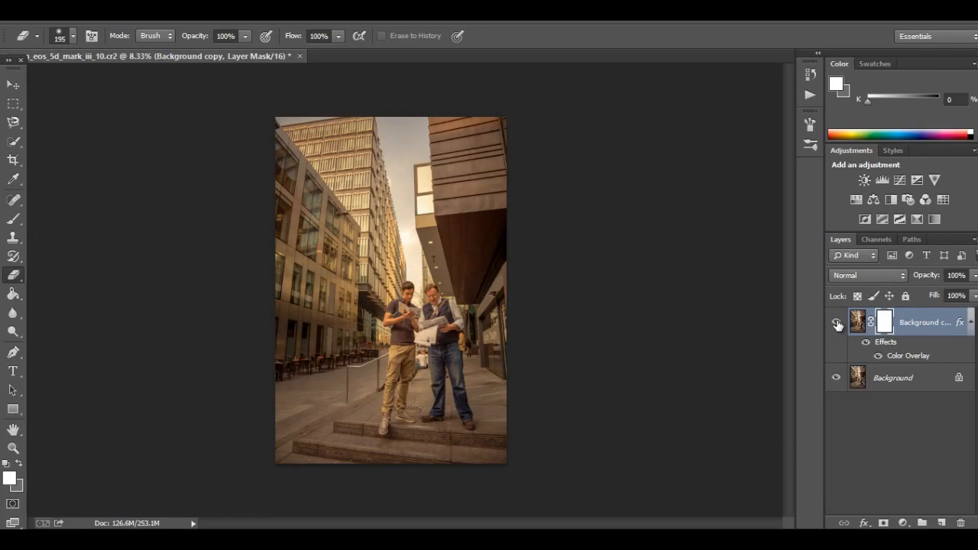
{"action": "left_click", "coordinate": [836, 324]}
{"action": "left_click", "coordinate": [836, 324]}
{"action": "left_click", "coordinate": [836, 324]}
{"action": "left_click", "coordinate": [836, 324]}
{"action": "left_click", "coordinate": [836, 324]}
Flatten the image into a single Background layer.
{"action": "right_click", "coordinate": [879, 381]}
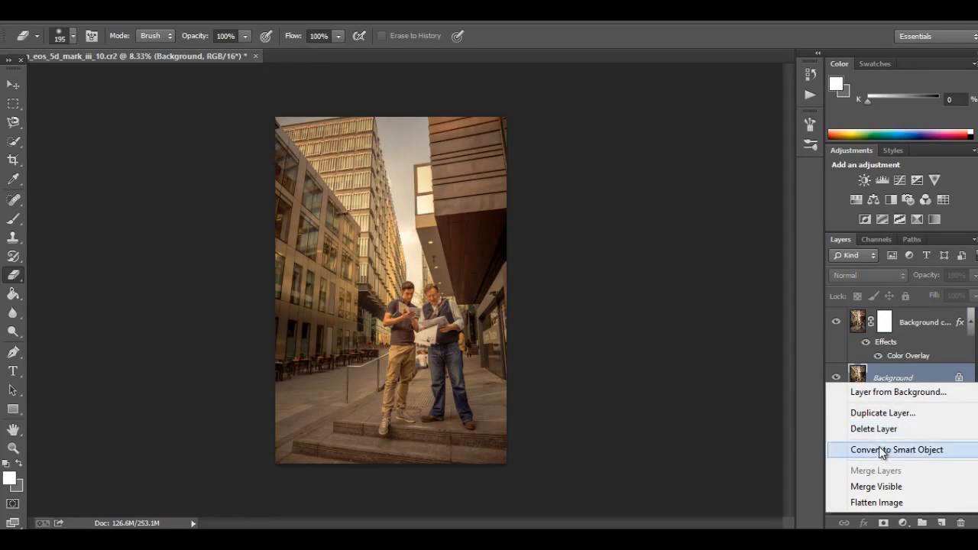
{"action": "left_click", "coordinate": [815, 356]}
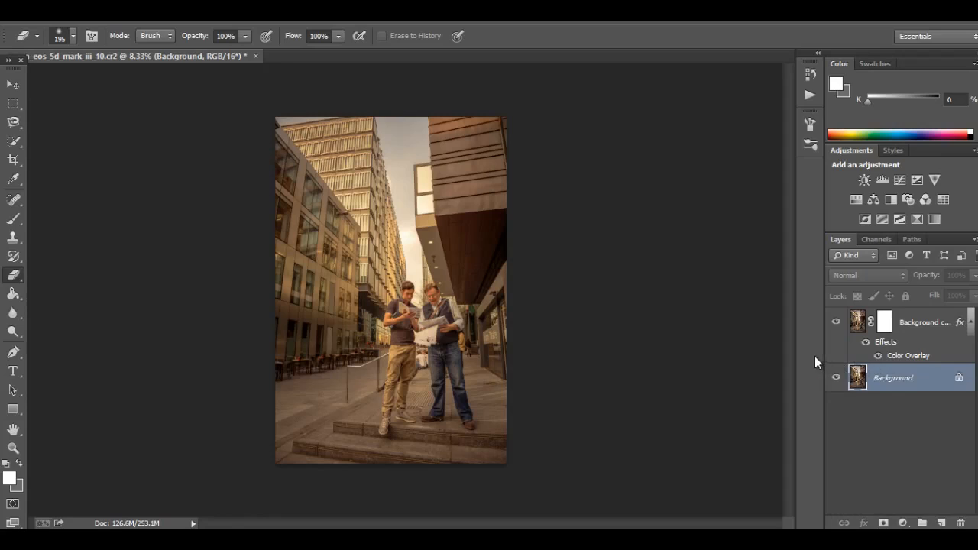
{"action": "right_click", "coordinate": [894, 378]}
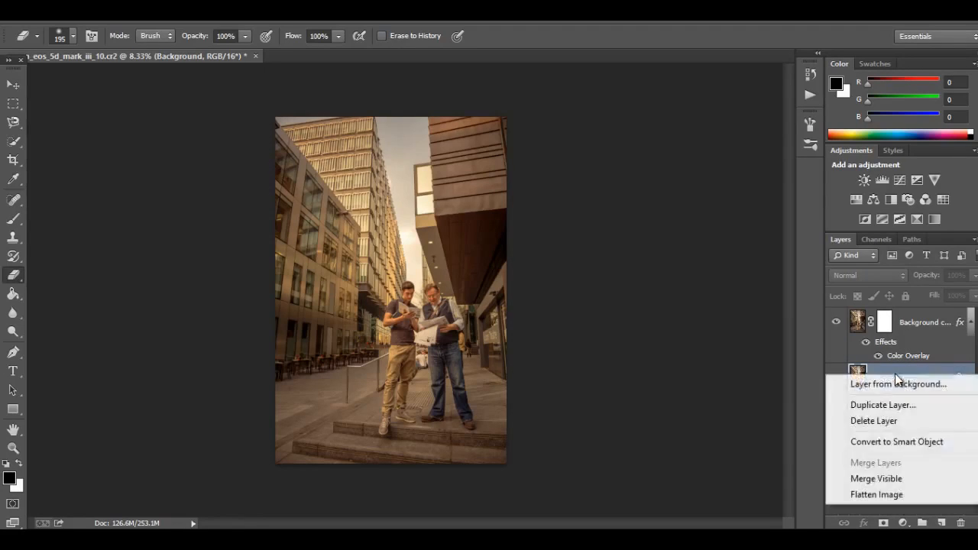
{"action": "left_click", "coordinate": [881, 495]}
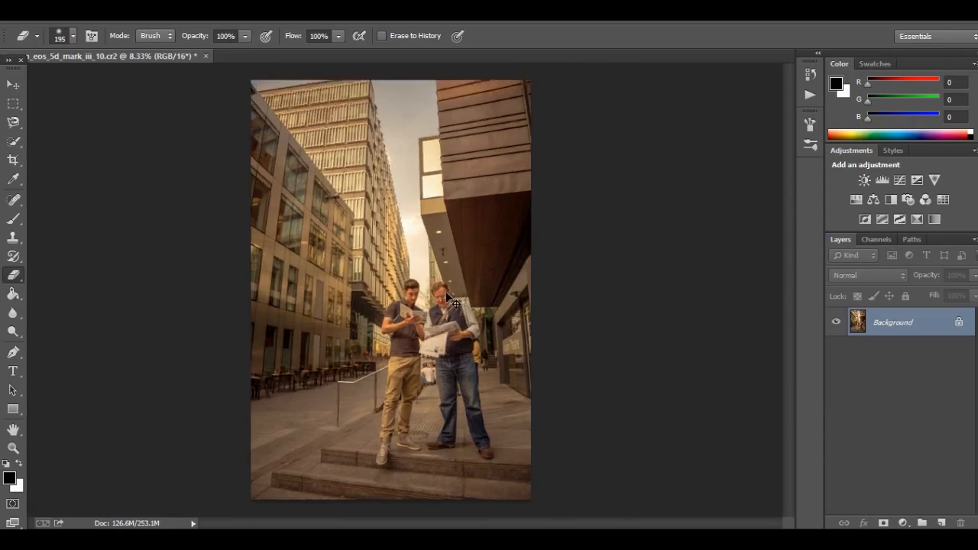
Inspect the flattened photo in close-up around the two men and in full view.
{"action": "scroll", "coordinate": [445, 291], "scroll_direction": "up", "scroll_amount": 4}
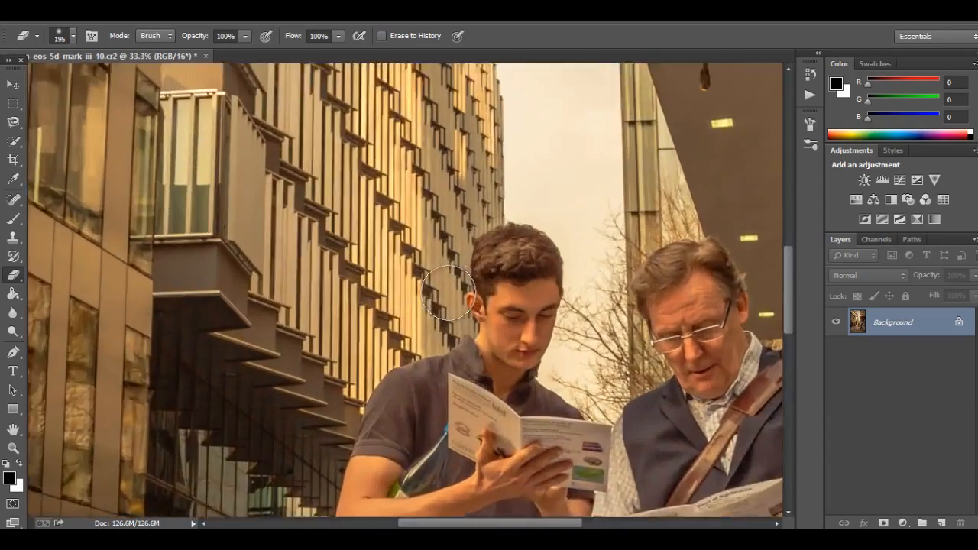
{"action": "scroll", "coordinate": [448, 293], "scroll_direction": "down", "scroll_amount": 3}
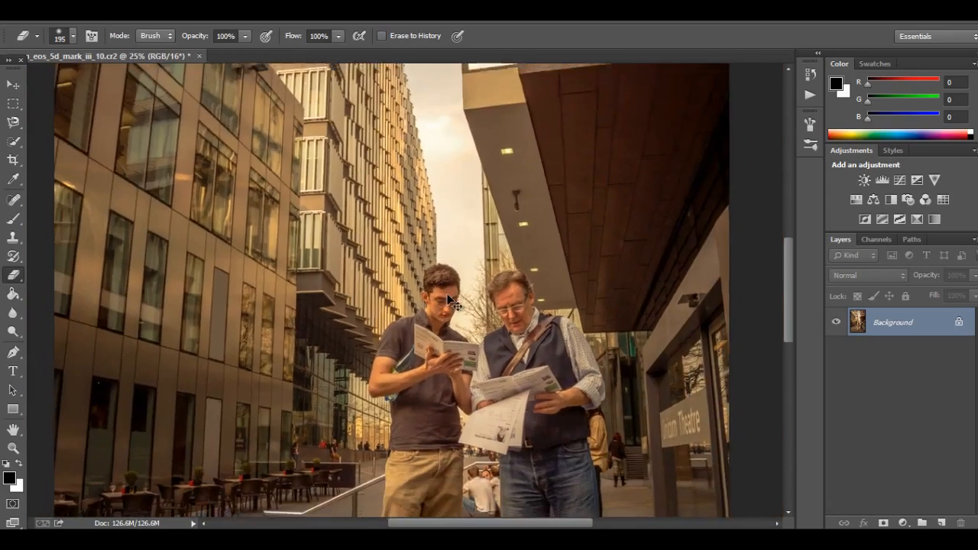
{"action": "scroll", "coordinate": [448, 295], "scroll_direction": "down", "scroll_amount": 3}
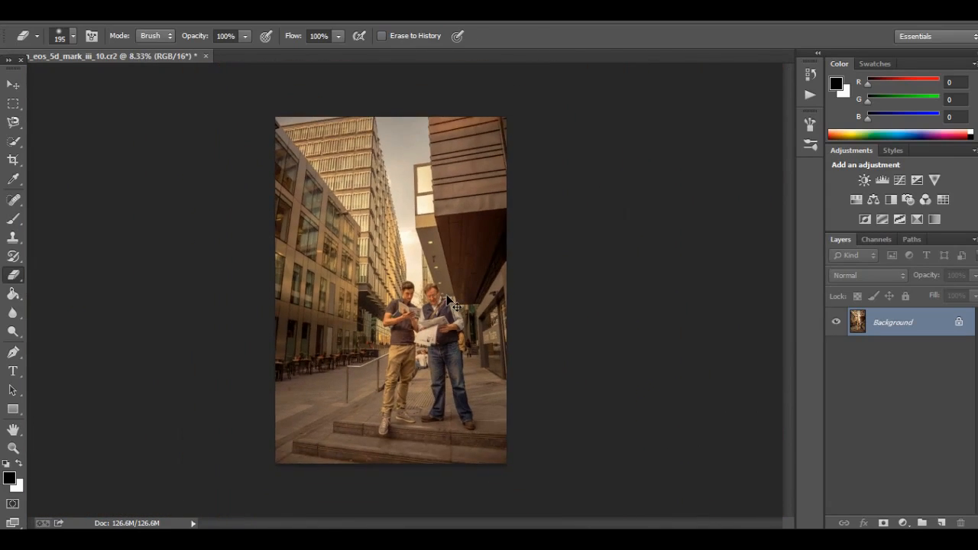
{"action": "scroll", "coordinate": [446, 295], "scroll_direction": "up", "scroll_amount": 2}
{"action": "scroll", "coordinate": [446, 296], "scroll_direction": "down", "scroll_amount": 2}
{"action": "scroll", "coordinate": [446, 294], "scroll_direction": "up", "scroll_amount": 1}
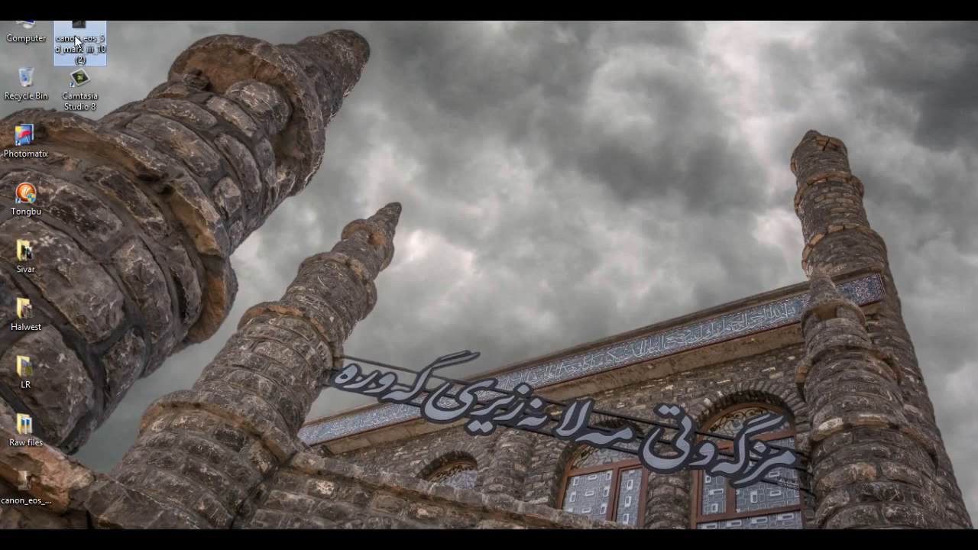
Open canon_eos_5d_mark_iii_10 (2) from the desktop, compare the original and edited photos in the image viewer, and return to Photoshop.
{"action": "double_click", "coordinate": [76, 41]}
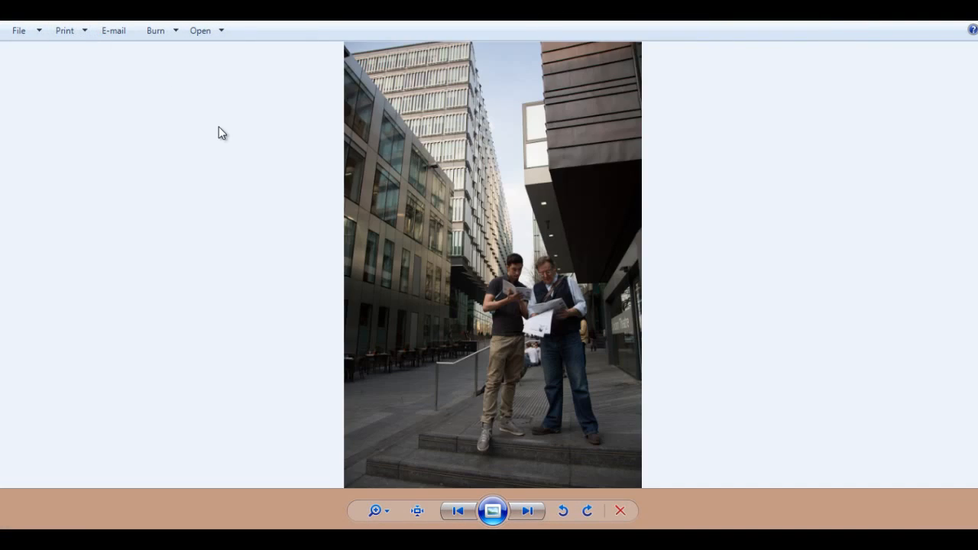
{"action": "key", "text": "Right"}
{"action": "key", "text": "Left"}
{"action": "key", "text": "Right"}
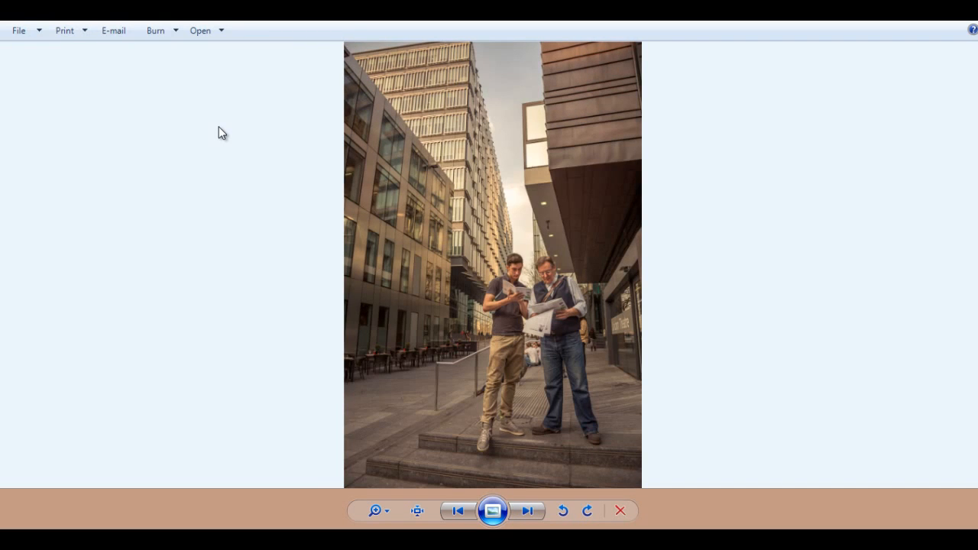
{"action": "key", "text": "Left"}
{"action": "key", "text": "Right"}
{"action": "key", "text": "Left"}
{"action": "key", "text": "Right"}
{"action": "left_click", "coordinate": [966, 11]}
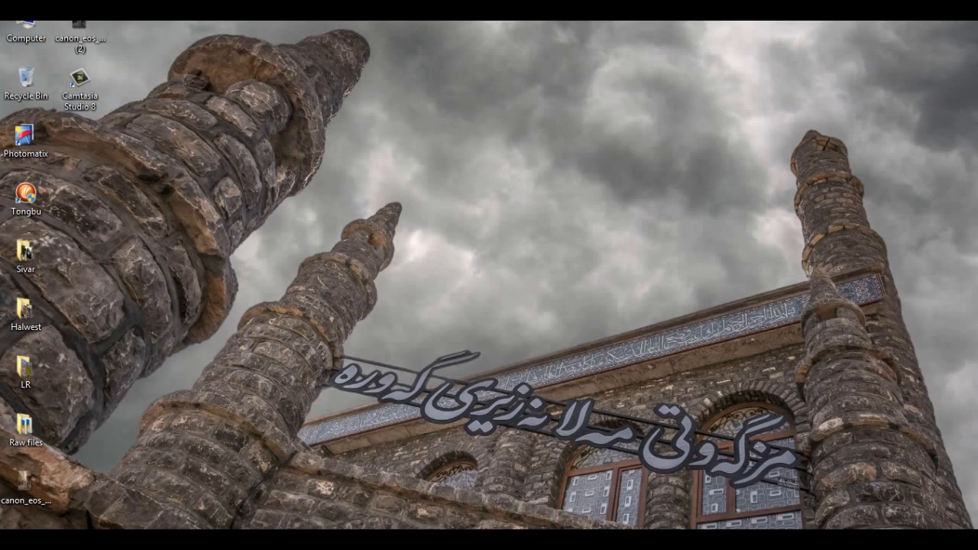
{"action": "left_click", "coordinate": [237, 539]}
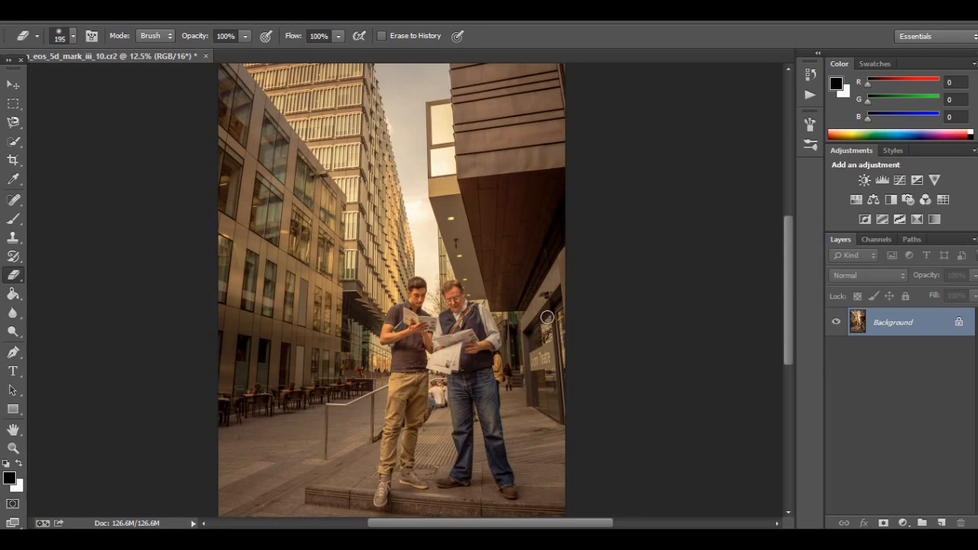
{"action": "left_click", "coordinate": [301, 539]}
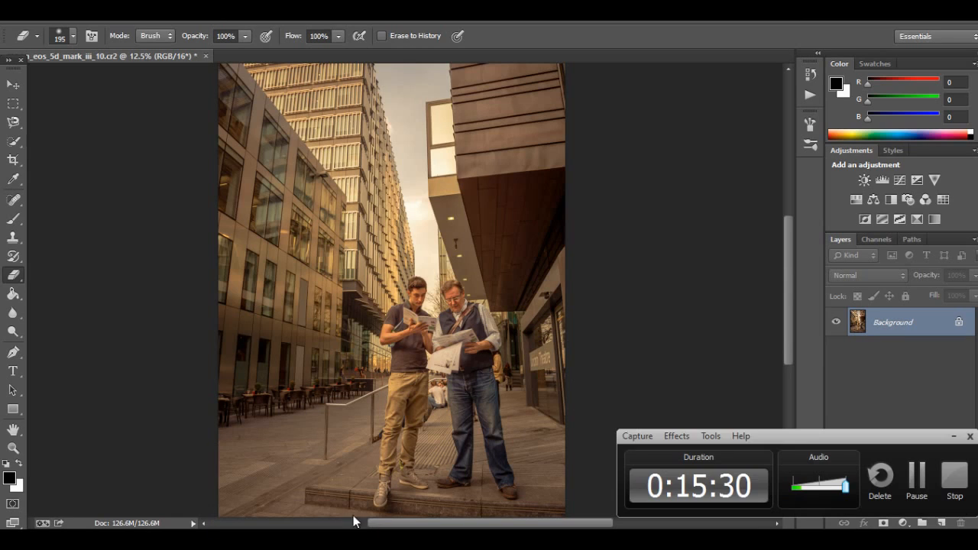